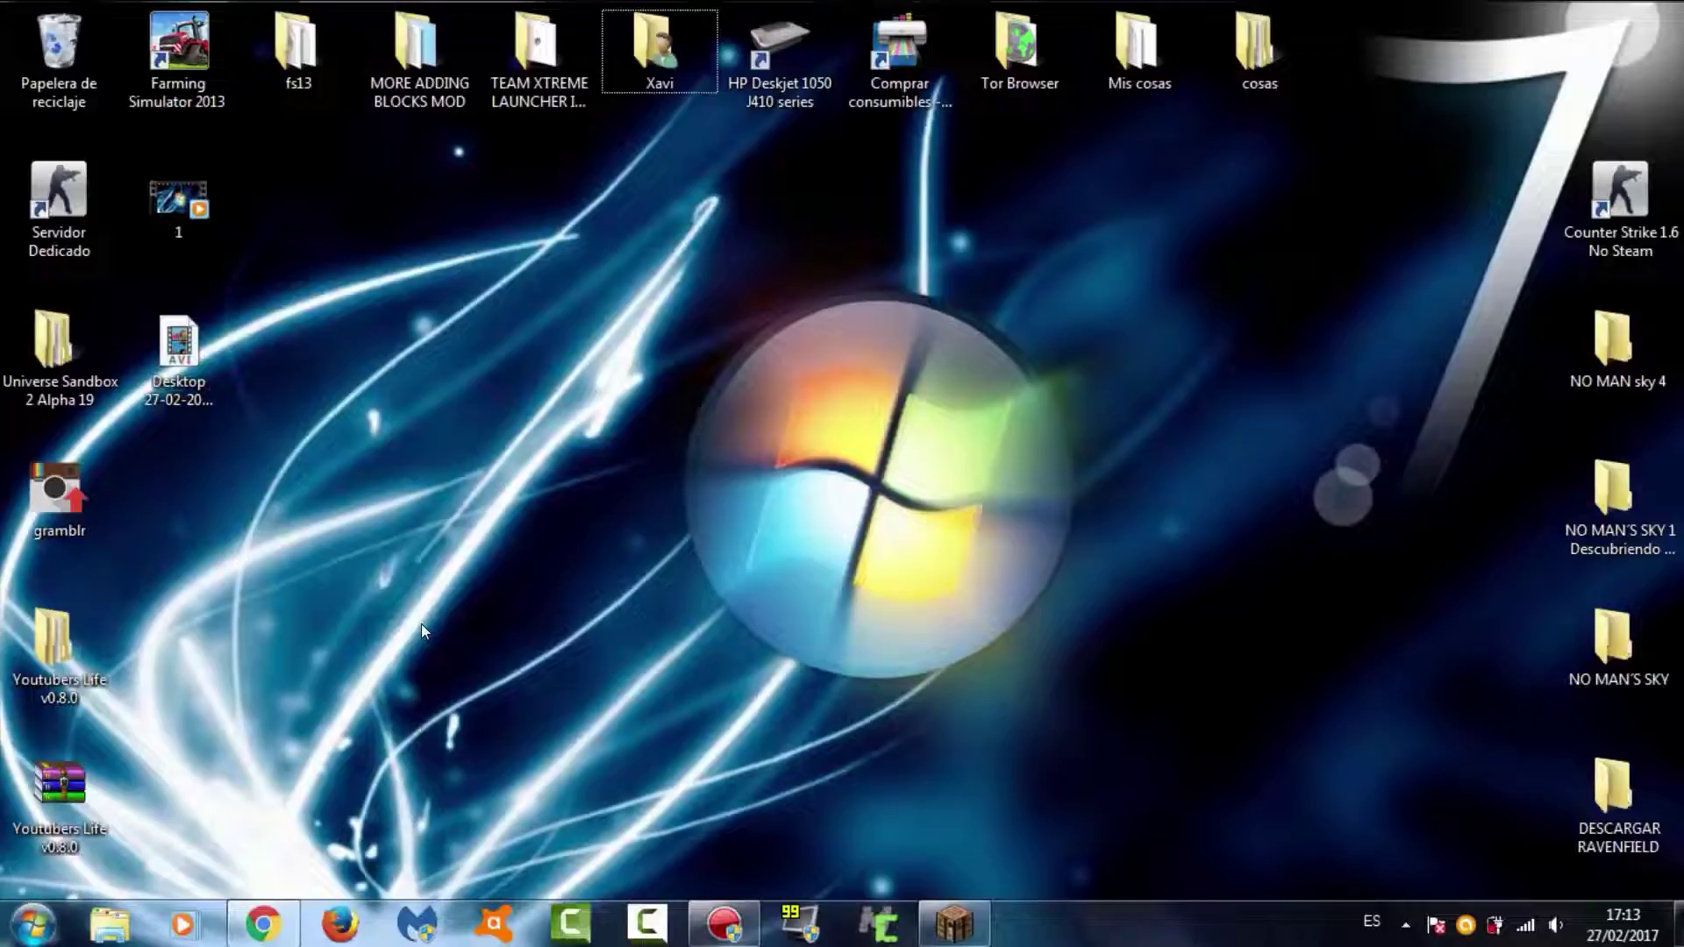
Open the Minecraft saves folder by running %appdata% and entering .minecraft, then saves.
{"action": "key", "text": "super+r"}
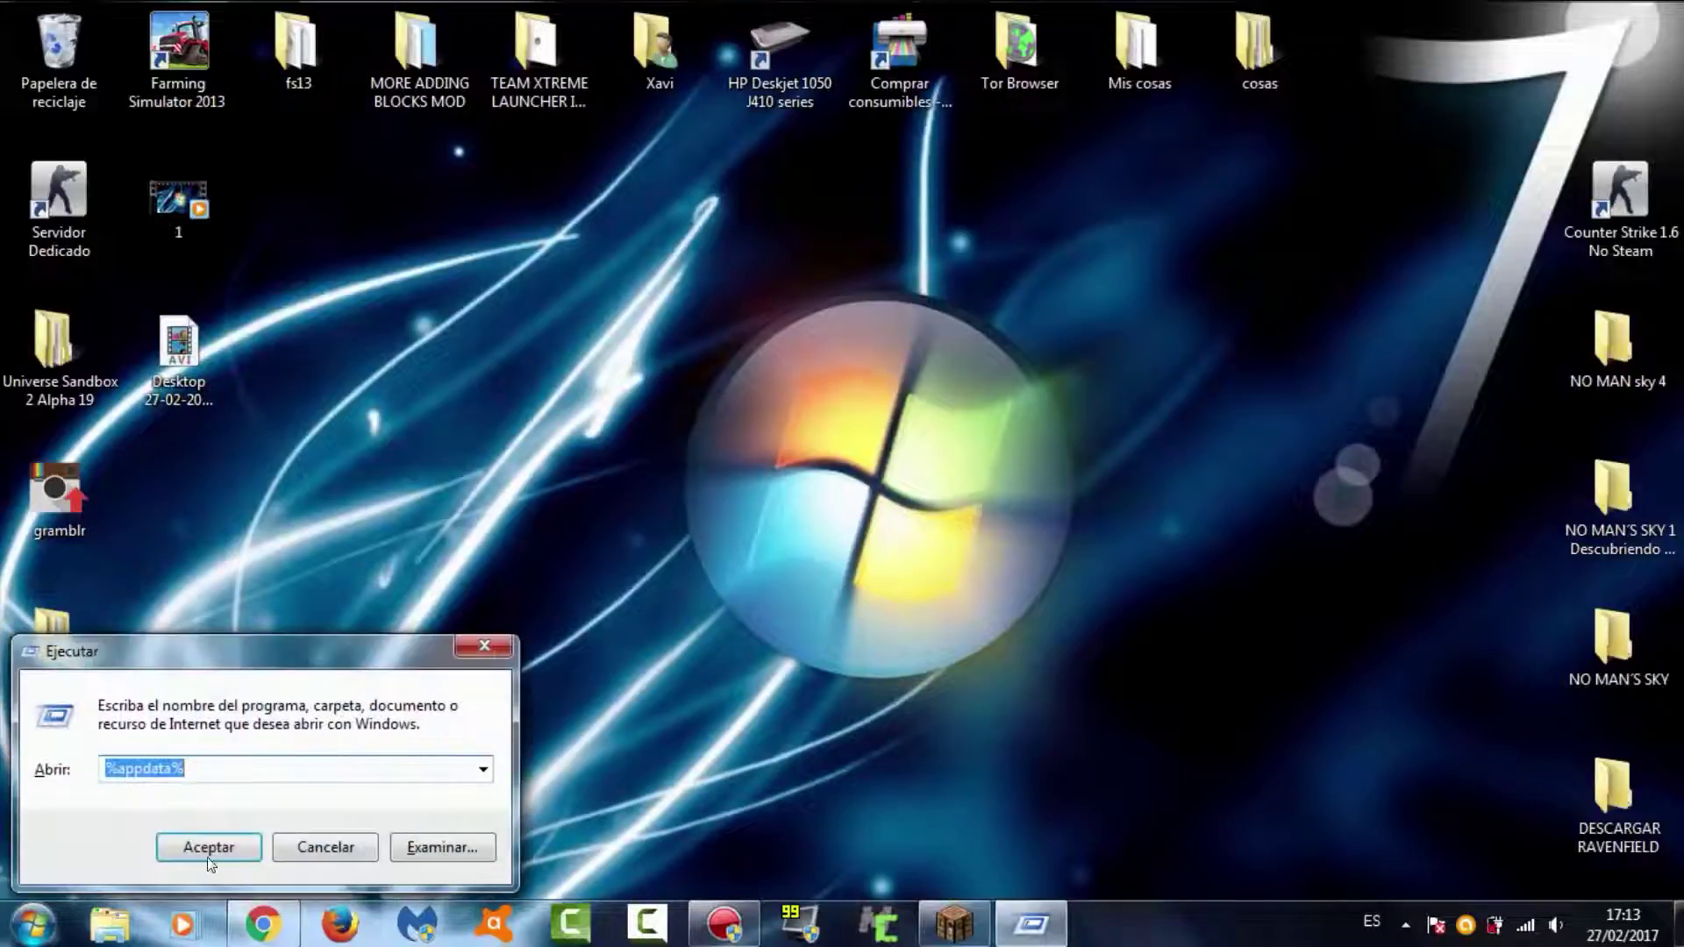
{"action": "left_click", "coordinate": [209, 847]}
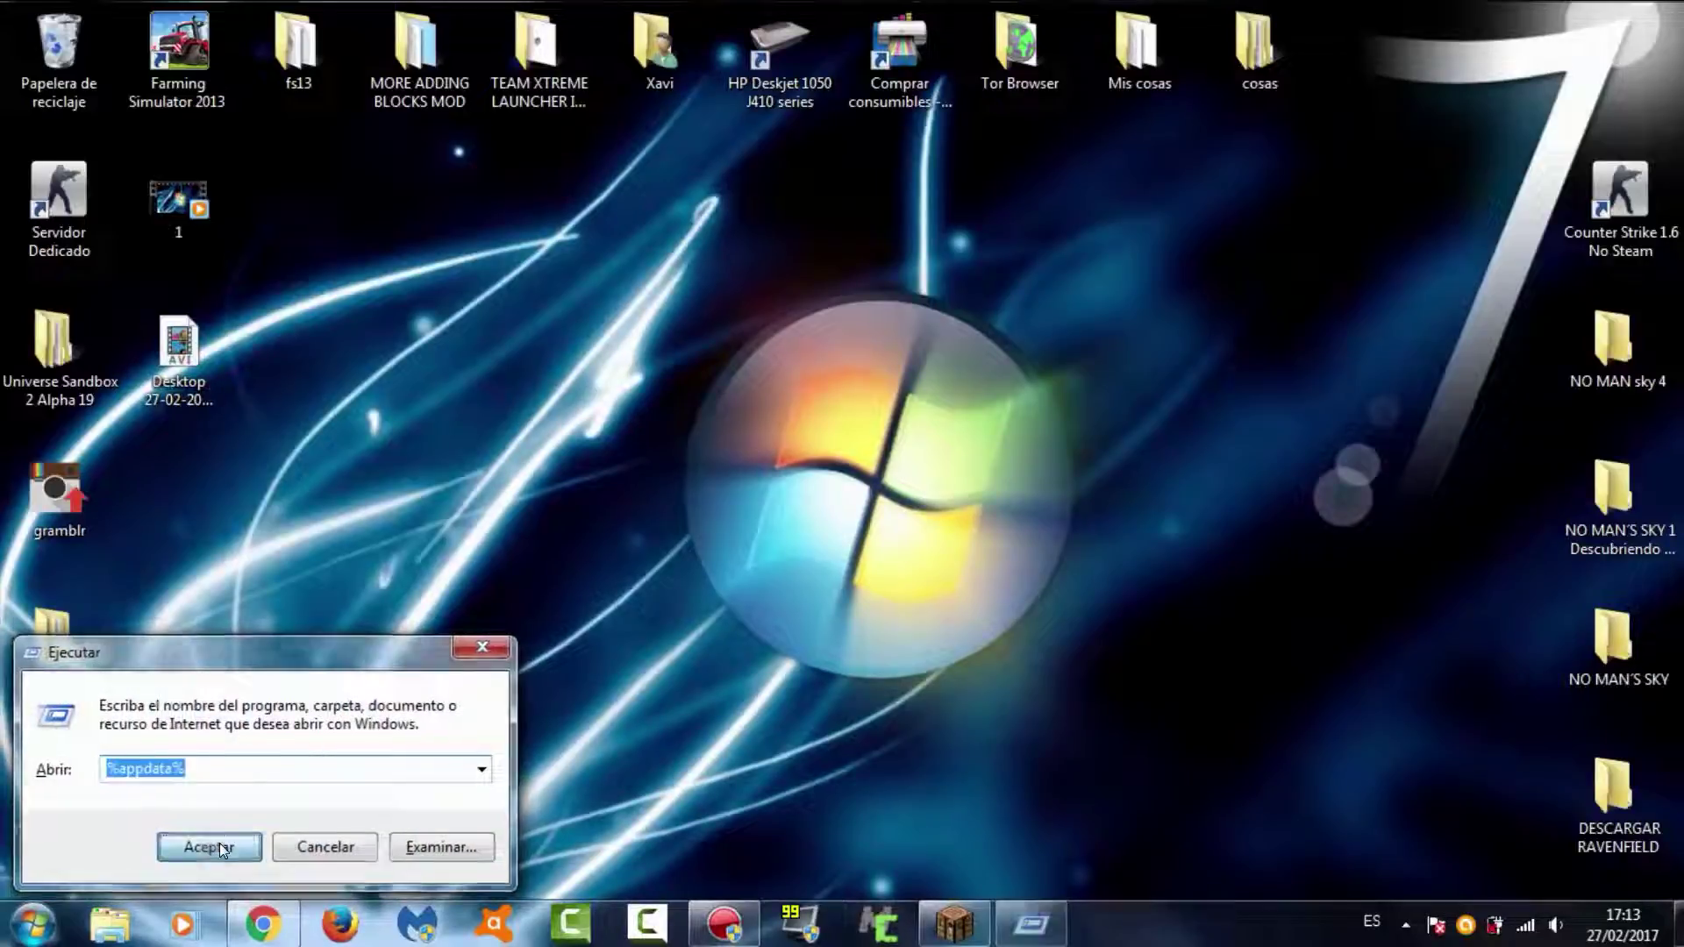
{"action": "double_click", "coordinate": [797, 526]}
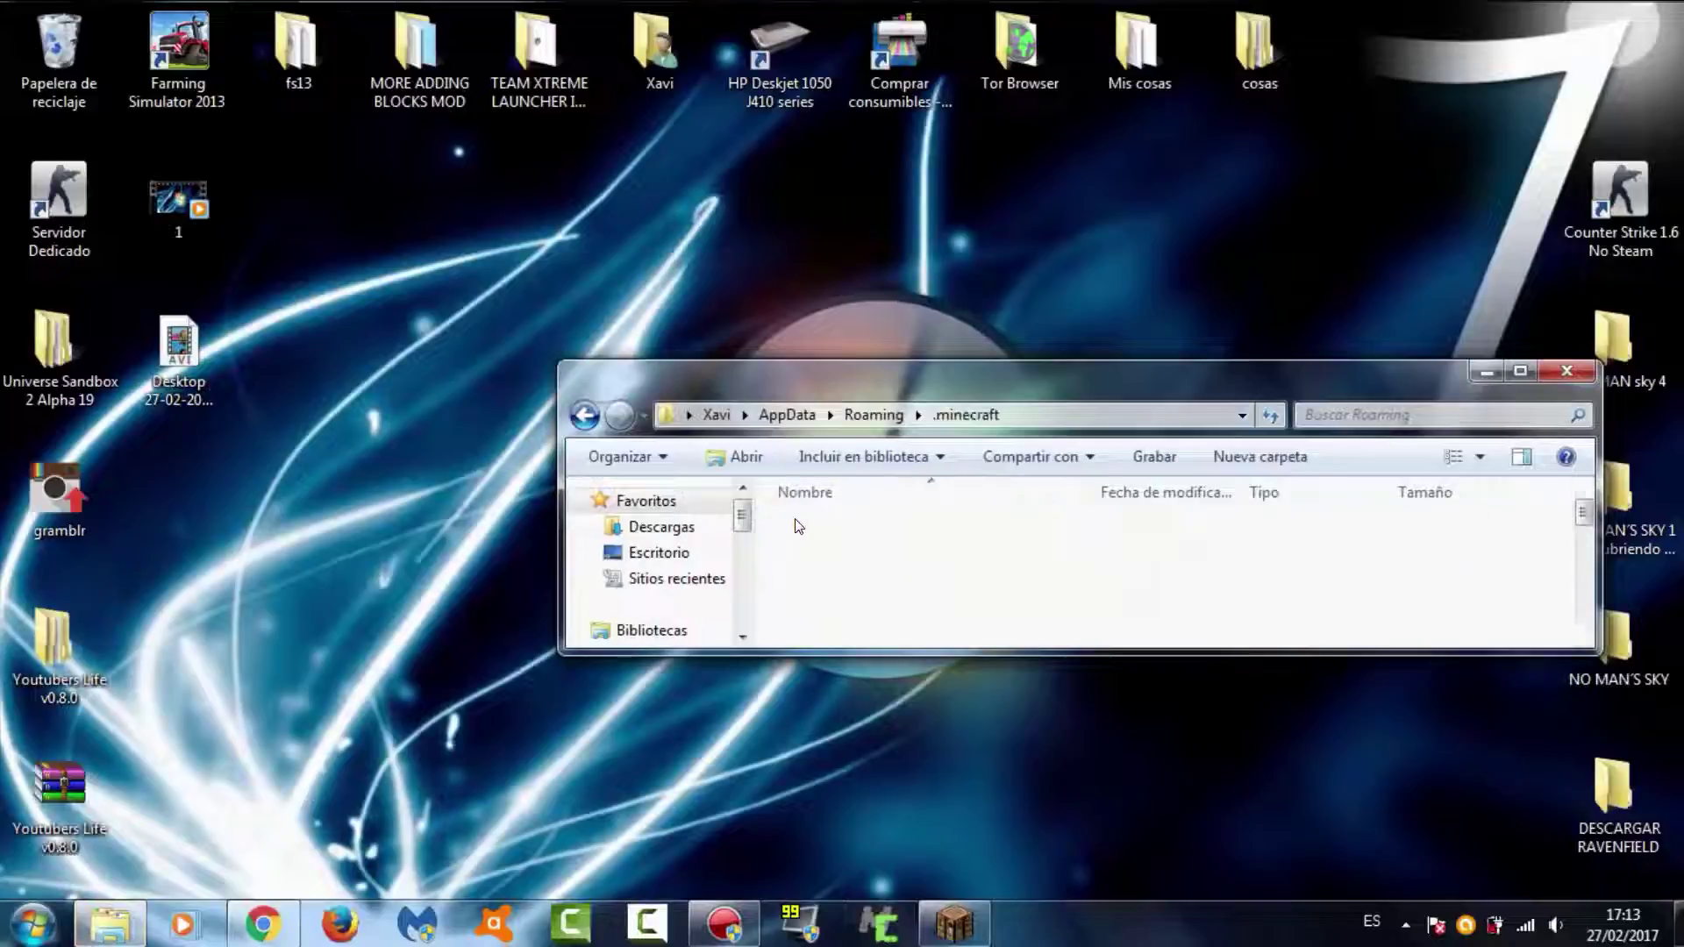
{"action": "scroll", "coordinate": [807, 550], "scroll_direction": "down", "scroll_amount": 2}
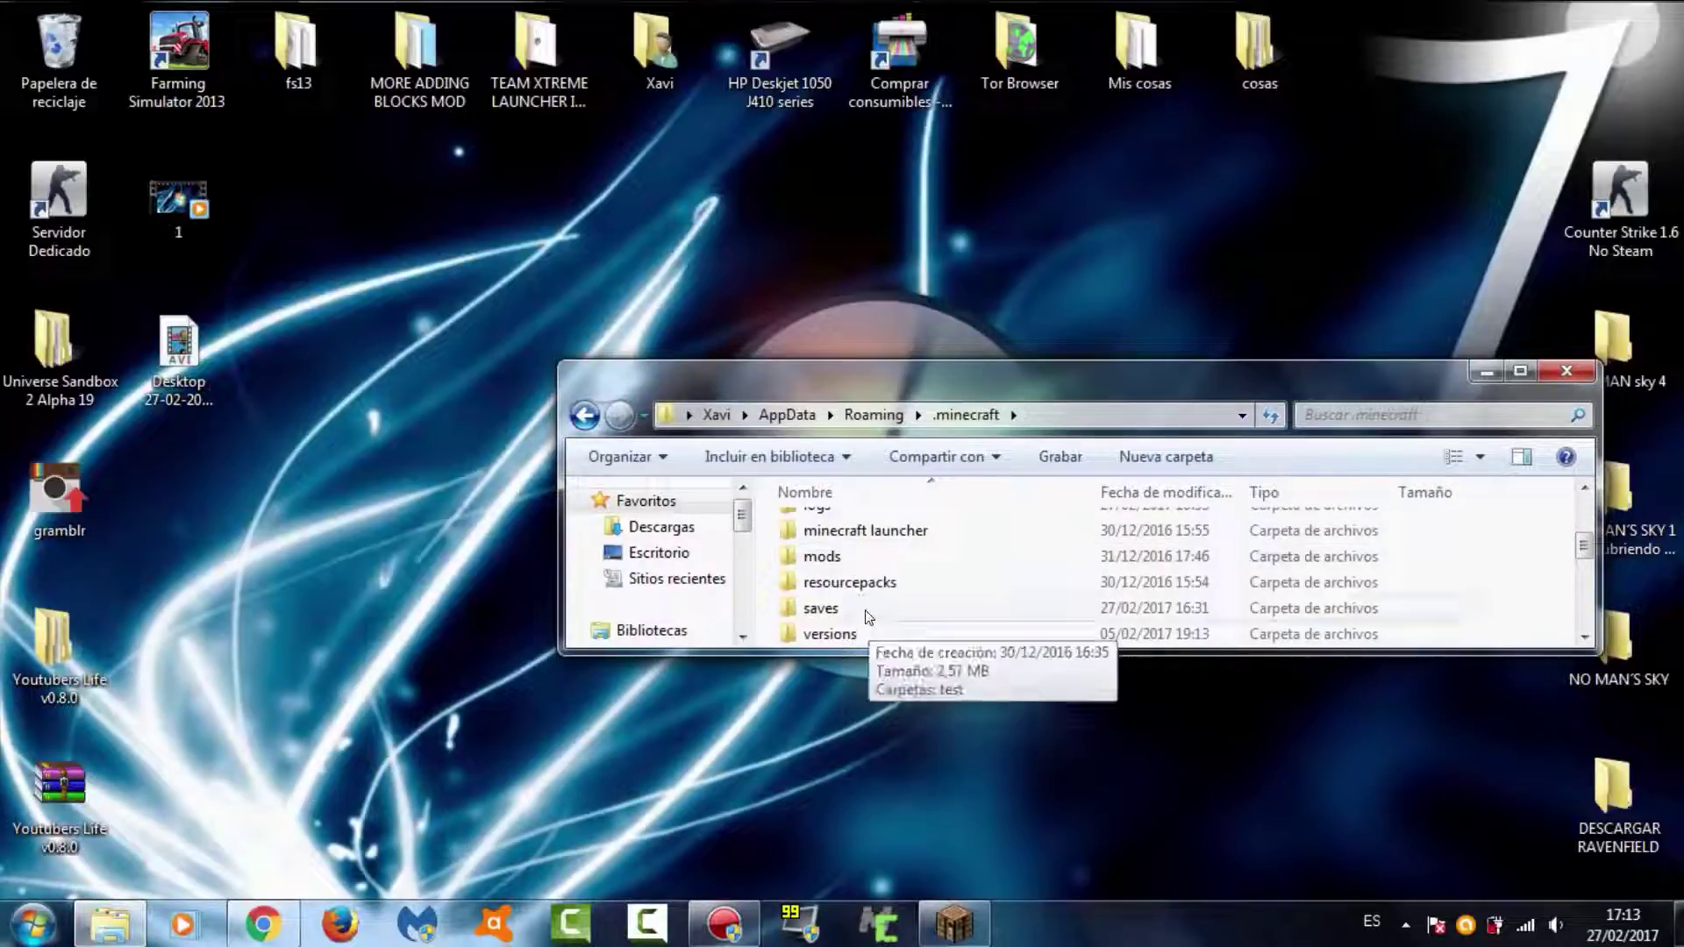
{"action": "double_click", "coordinate": [868, 614]}
Copy the test world folder from saves to the desktop and close the folder window.
{"action": "left_click", "coordinate": [844, 539]}
{"action": "right_click", "coordinate": [844, 539]}
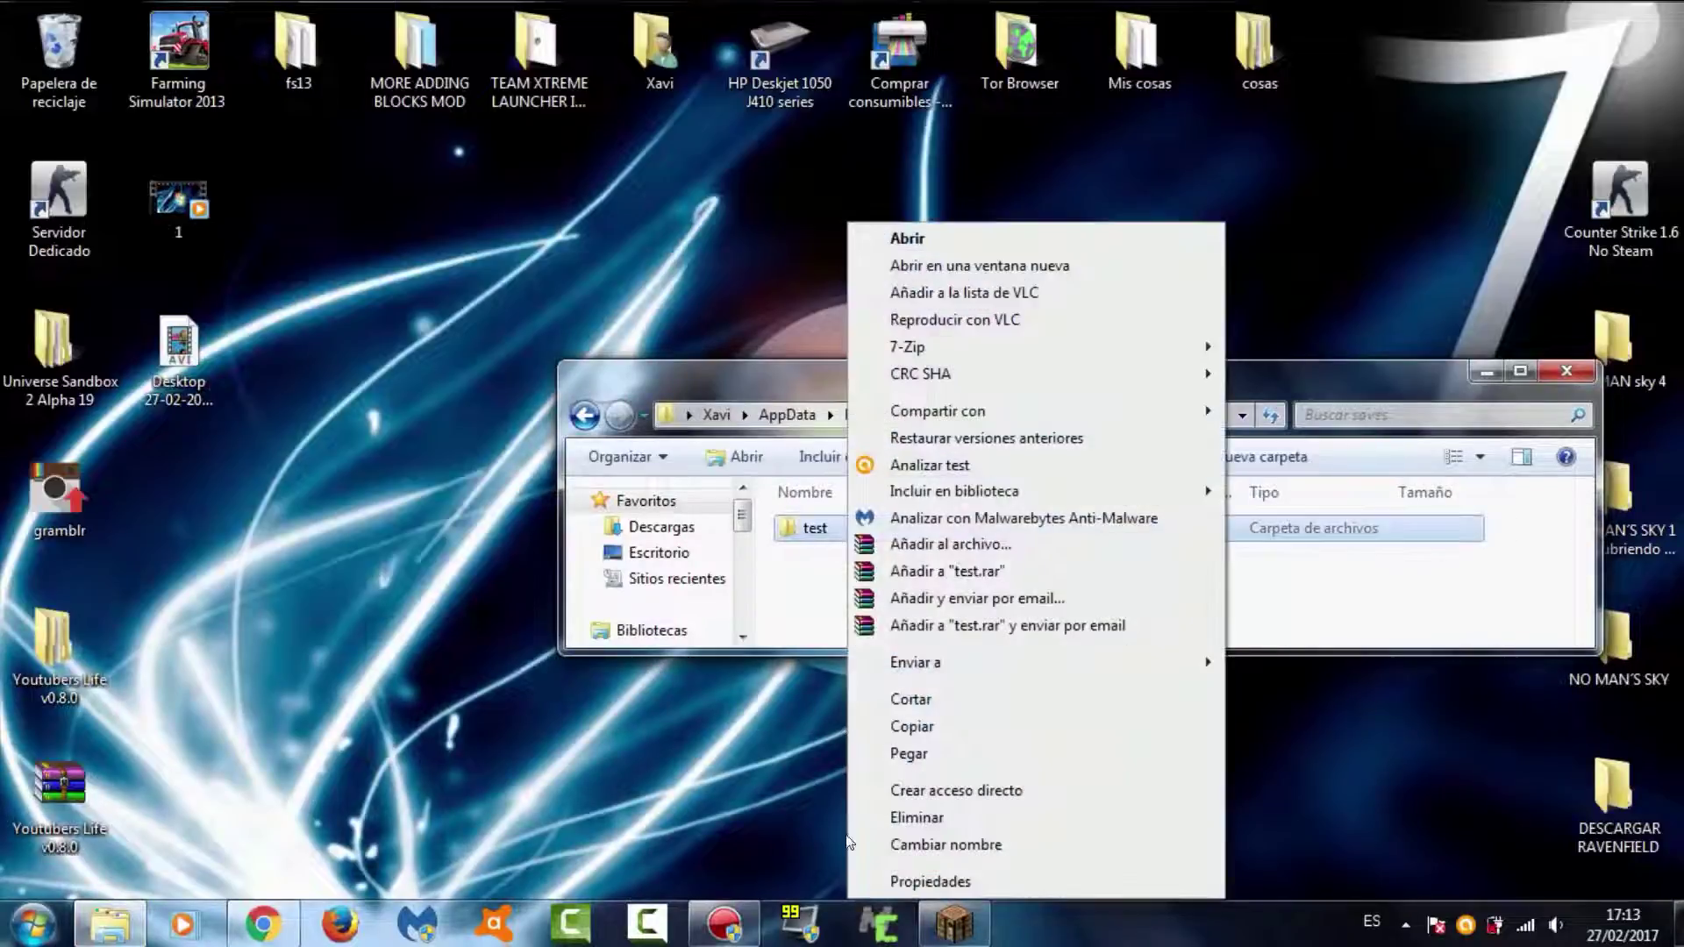
{"action": "left_click", "coordinate": [916, 728]}
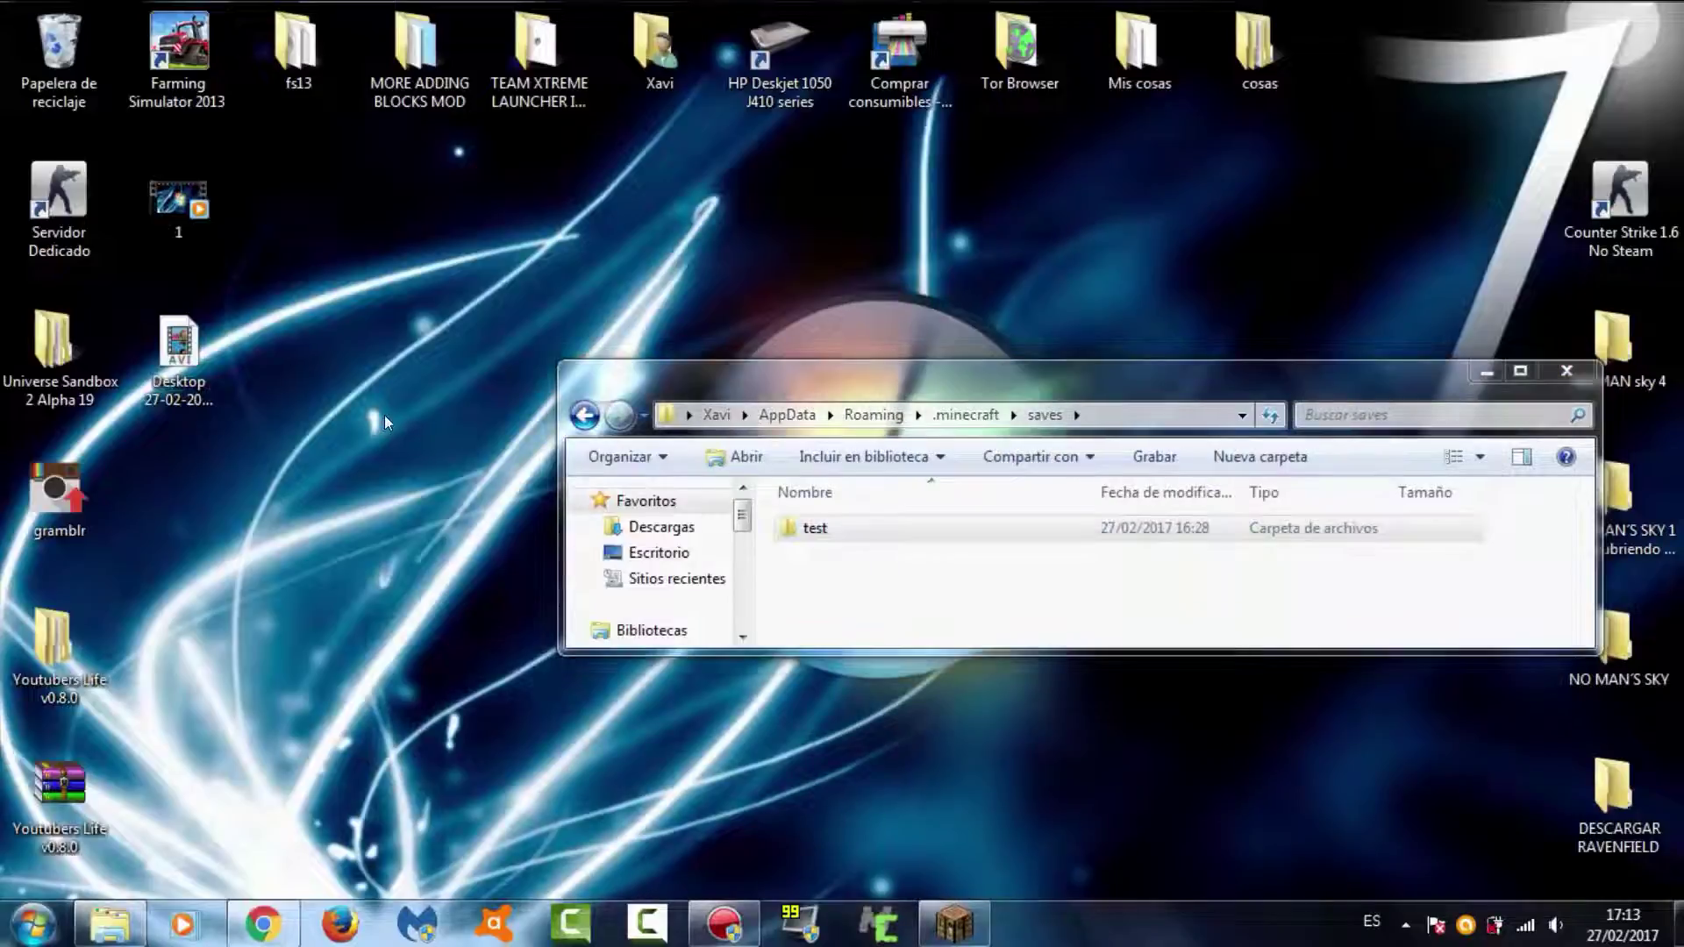
{"action": "right_click", "coordinate": [384, 415]}
{"action": "left_click", "coordinate": [449, 524]}
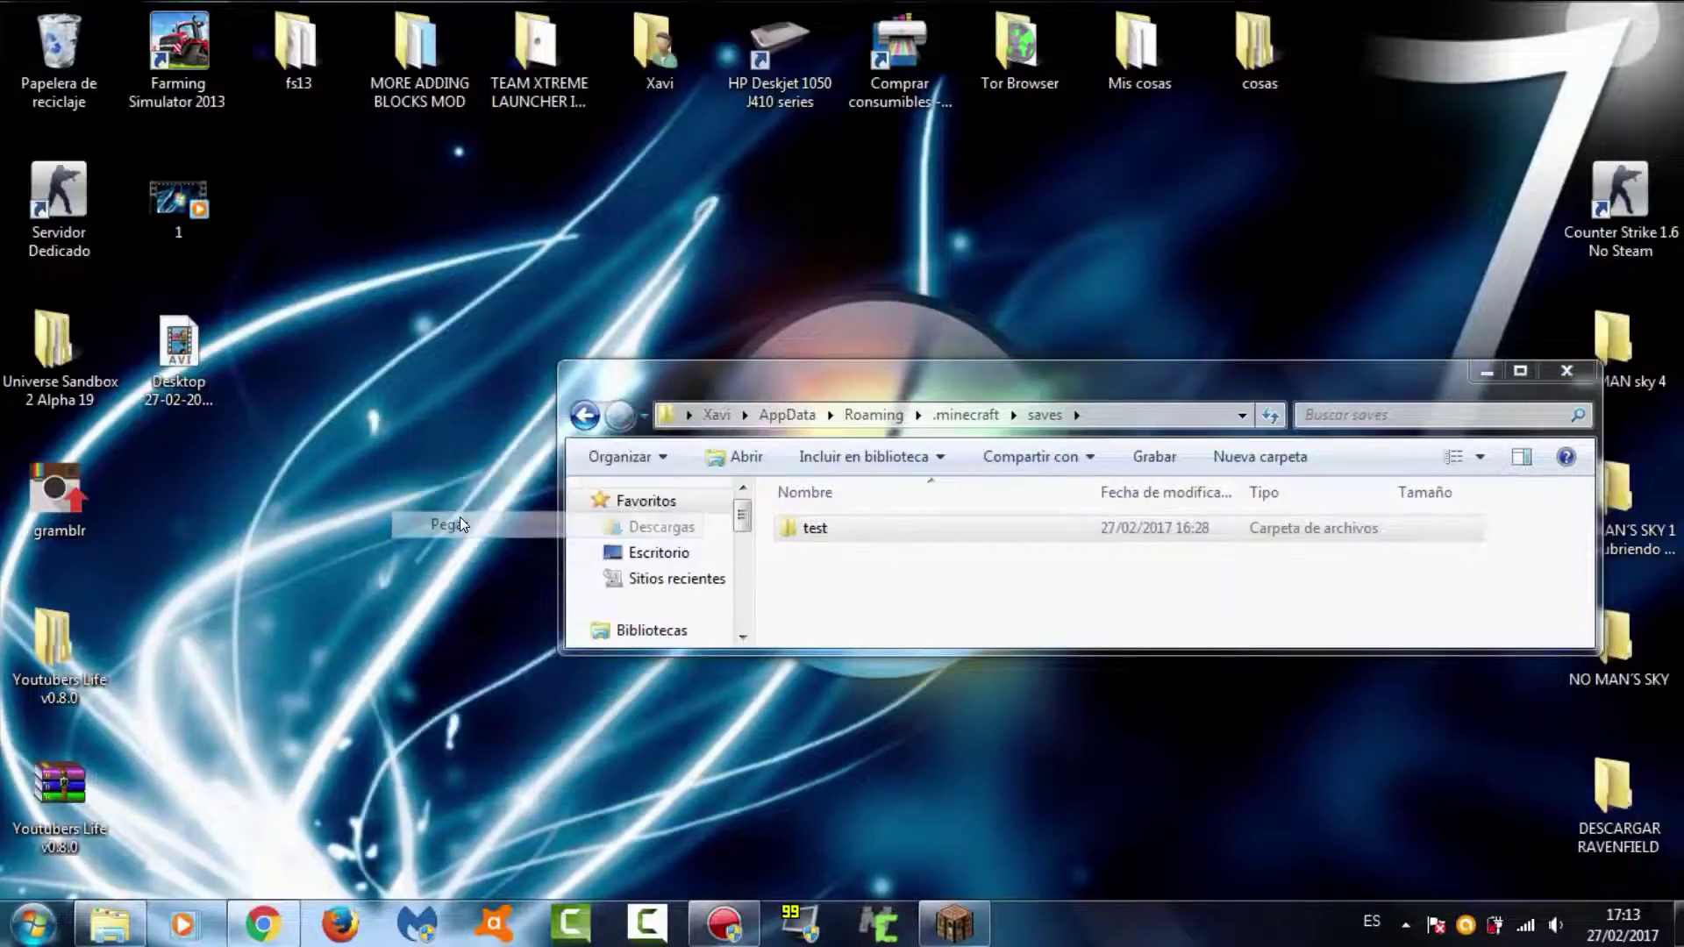
{"action": "left_click", "coordinate": [1540, 369]}
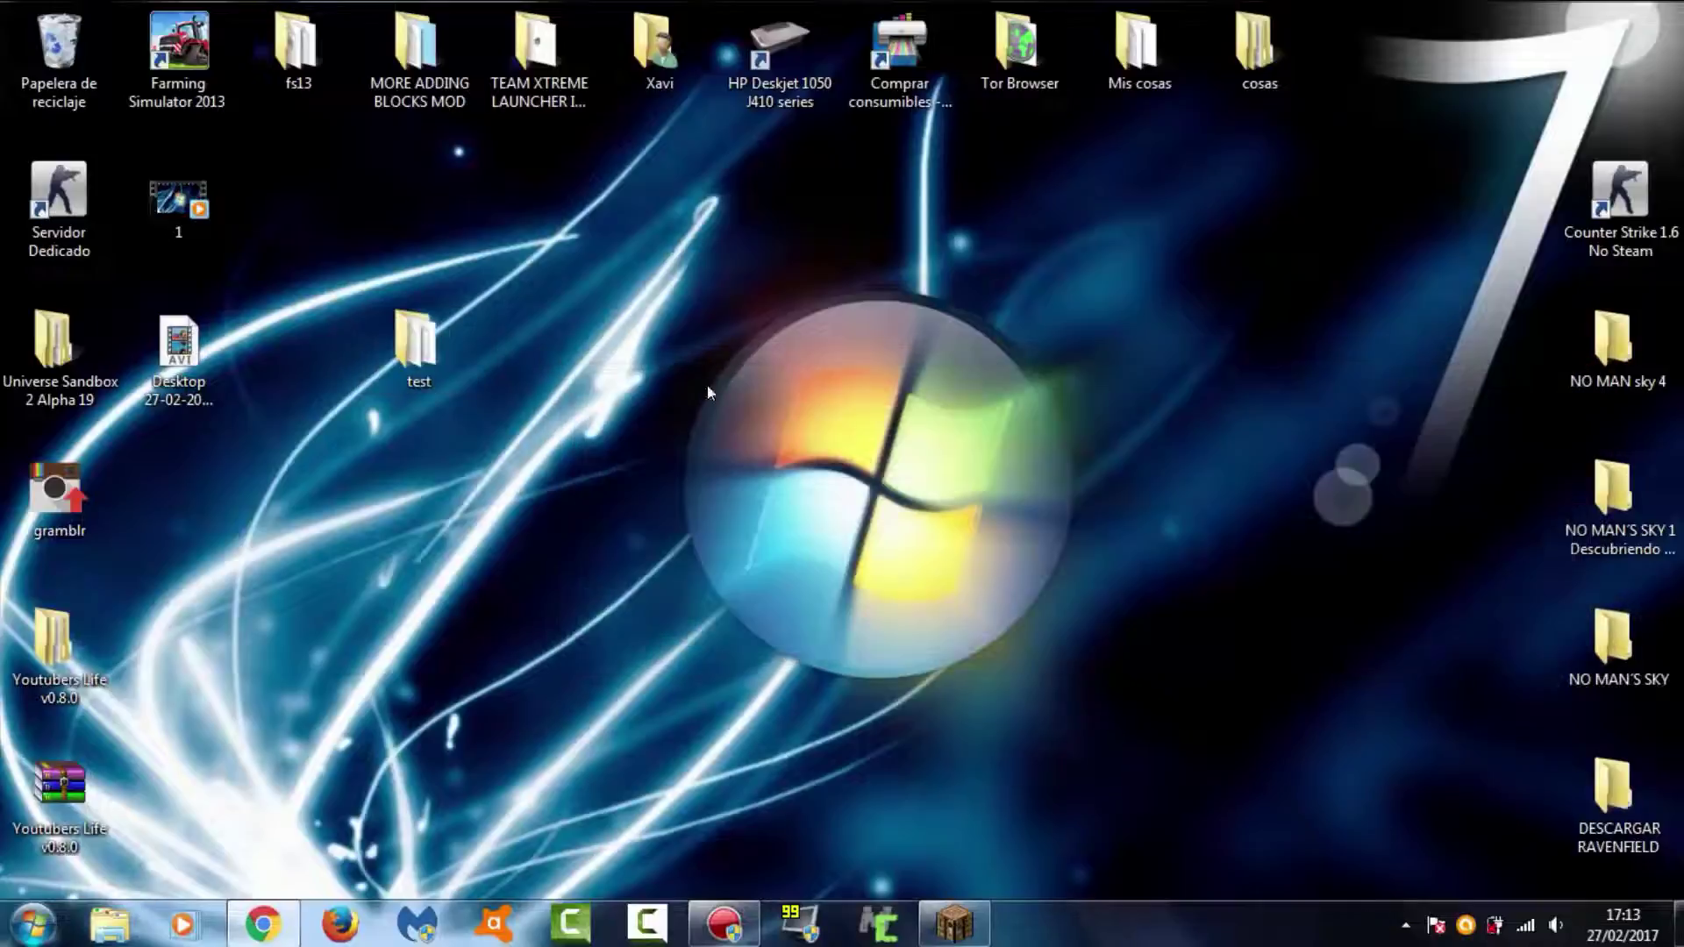
Look through the contents of the test folder on the desktop and close its window.
{"action": "double_click", "coordinate": [439, 340]}
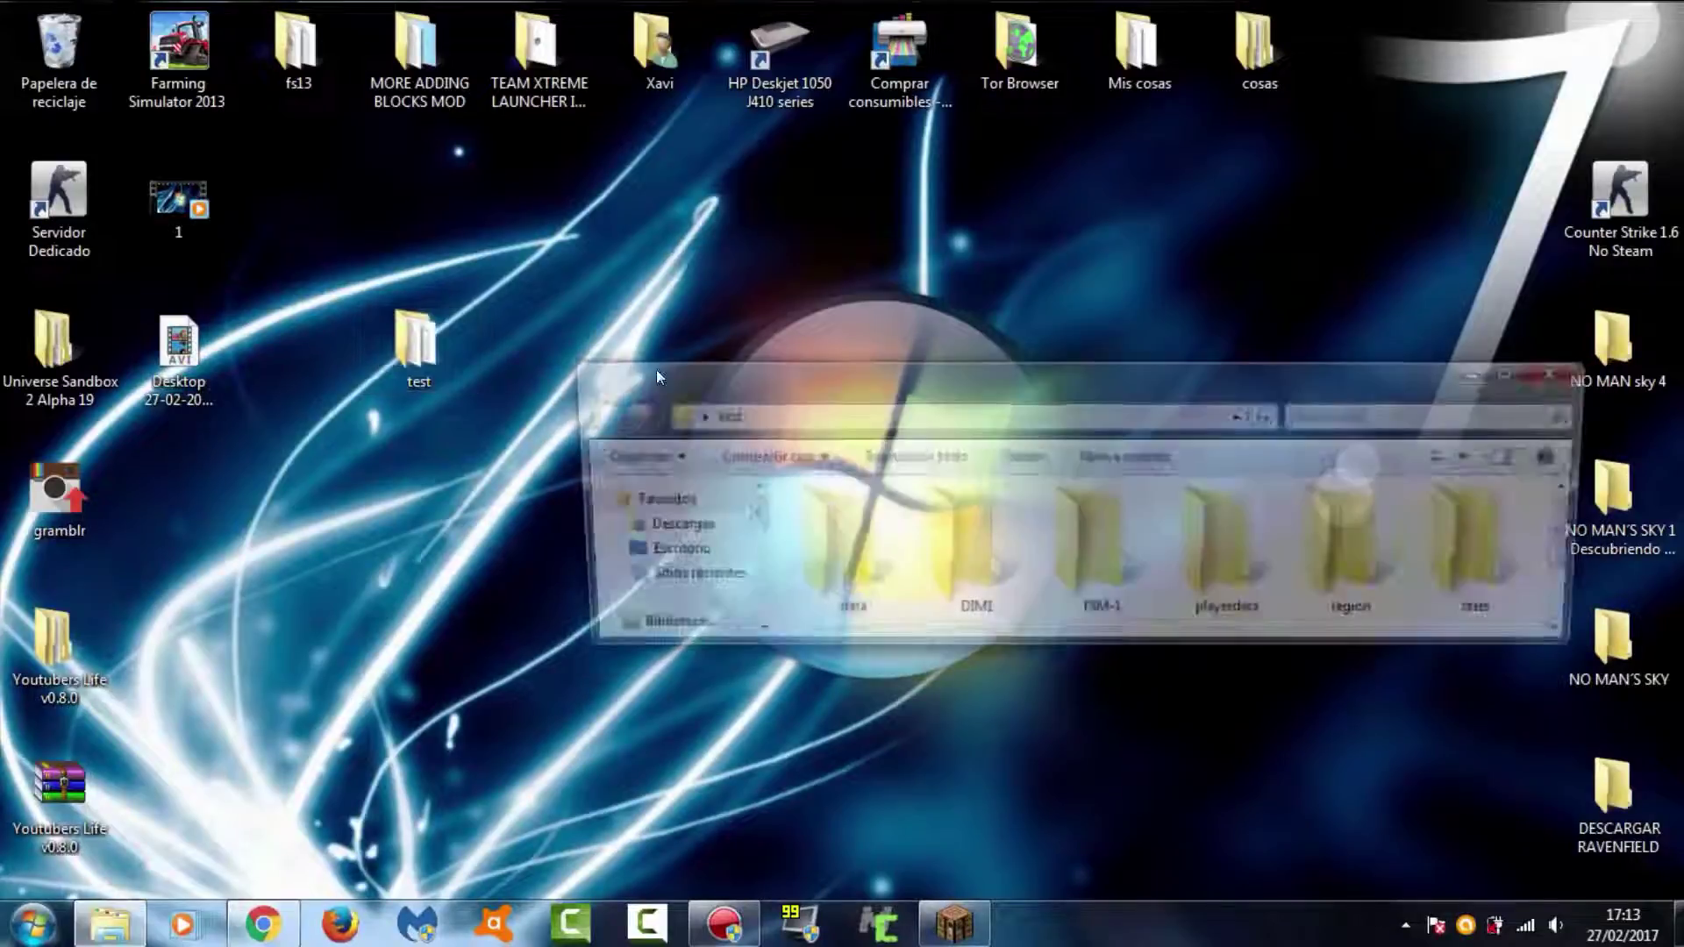
{"action": "scroll", "coordinate": [1546, 647], "scroll_direction": "down", "scroll_amount": 2}
{"action": "scroll", "coordinate": [1545, 647], "scroll_direction": "up", "scroll_amount": 2}
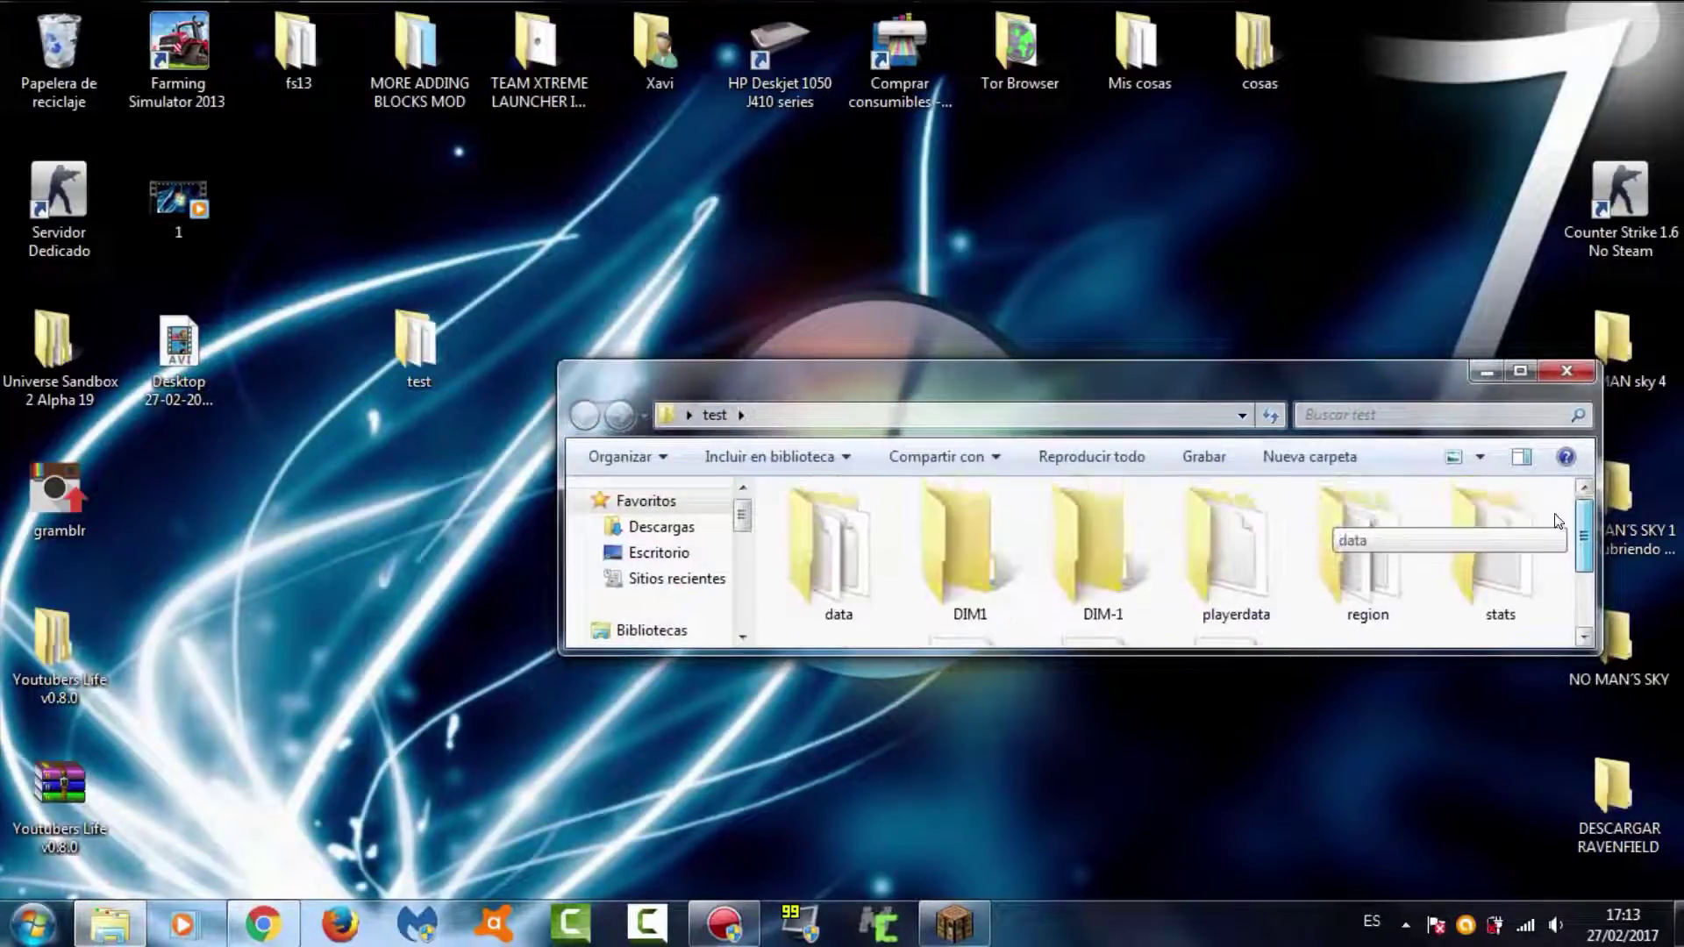
{"action": "left_click", "coordinate": [1550, 378]}
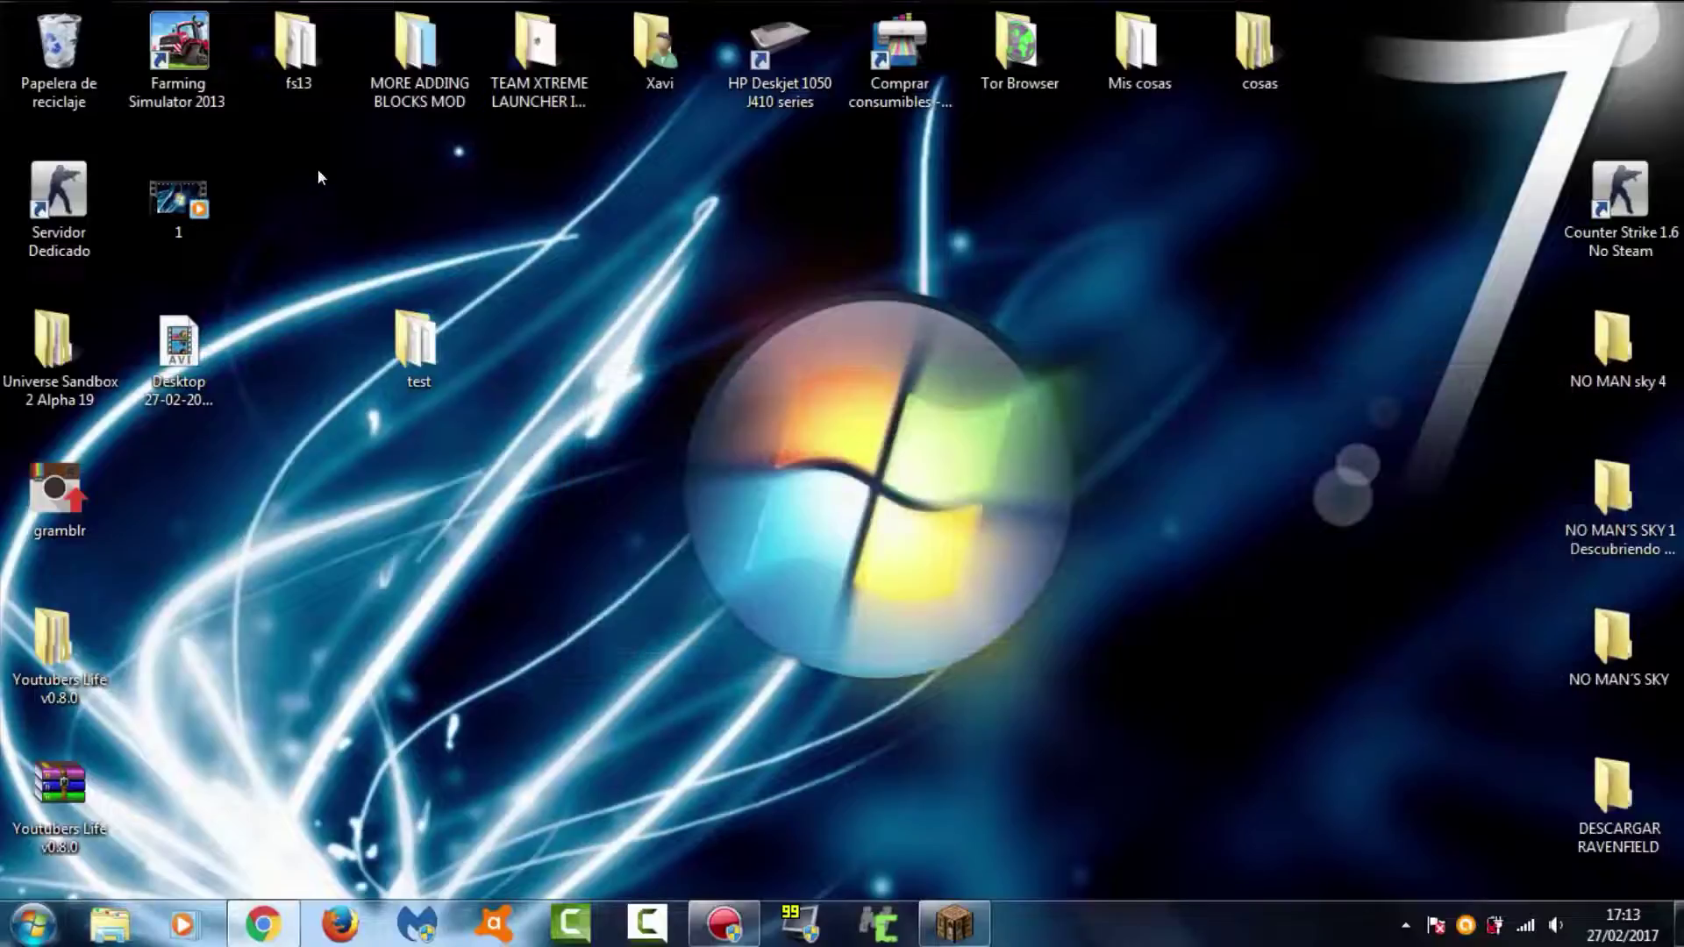
Archive the desktop test folder as test.zip in ZIP format with the compression method La mejor.
{"action": "right_click", "coordinate": [391, 326]}
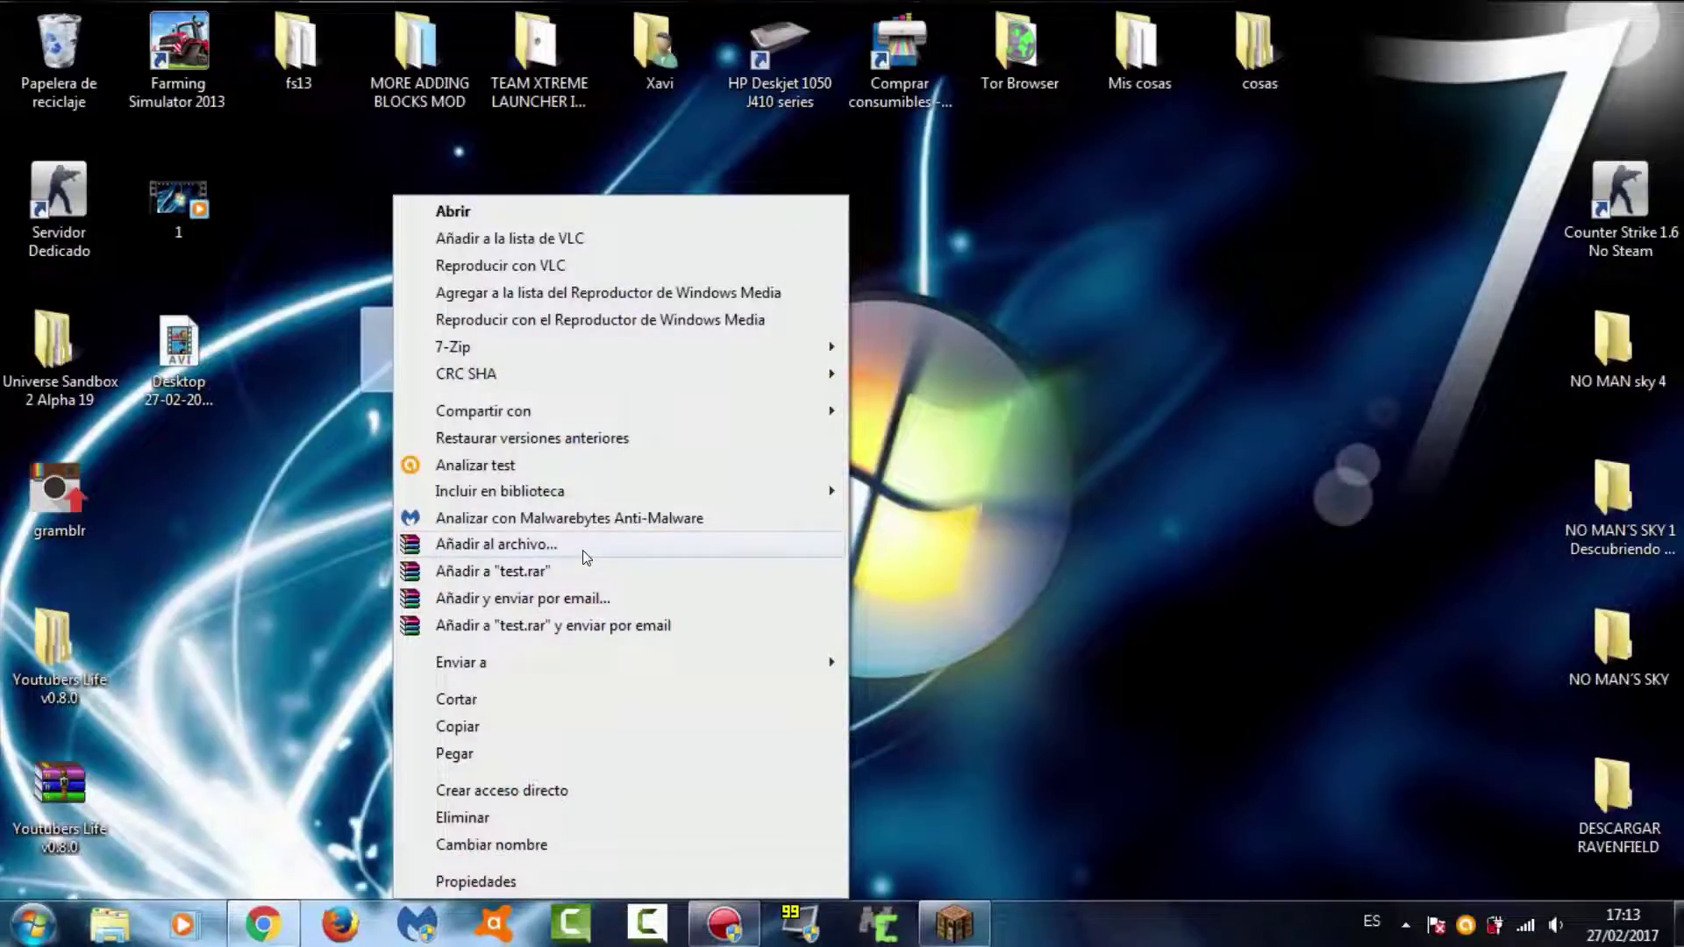
{"action": "left_click", "coordinate": [583, 551]}
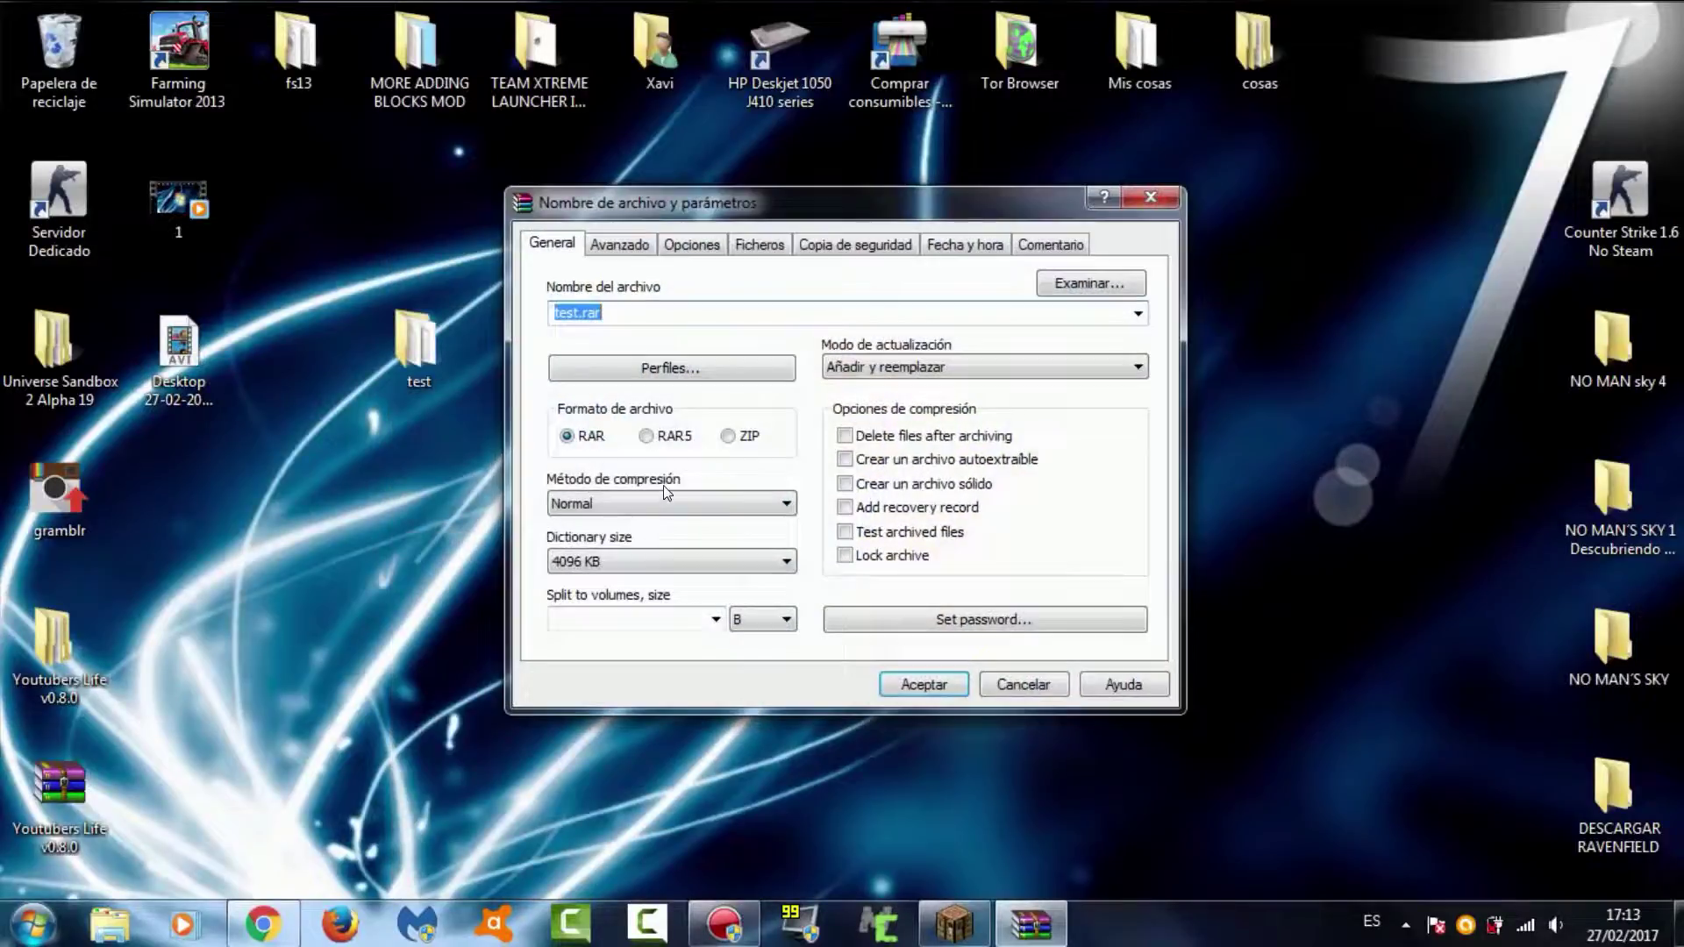
{"action": "left_click", "coordinate": [664, 499]}
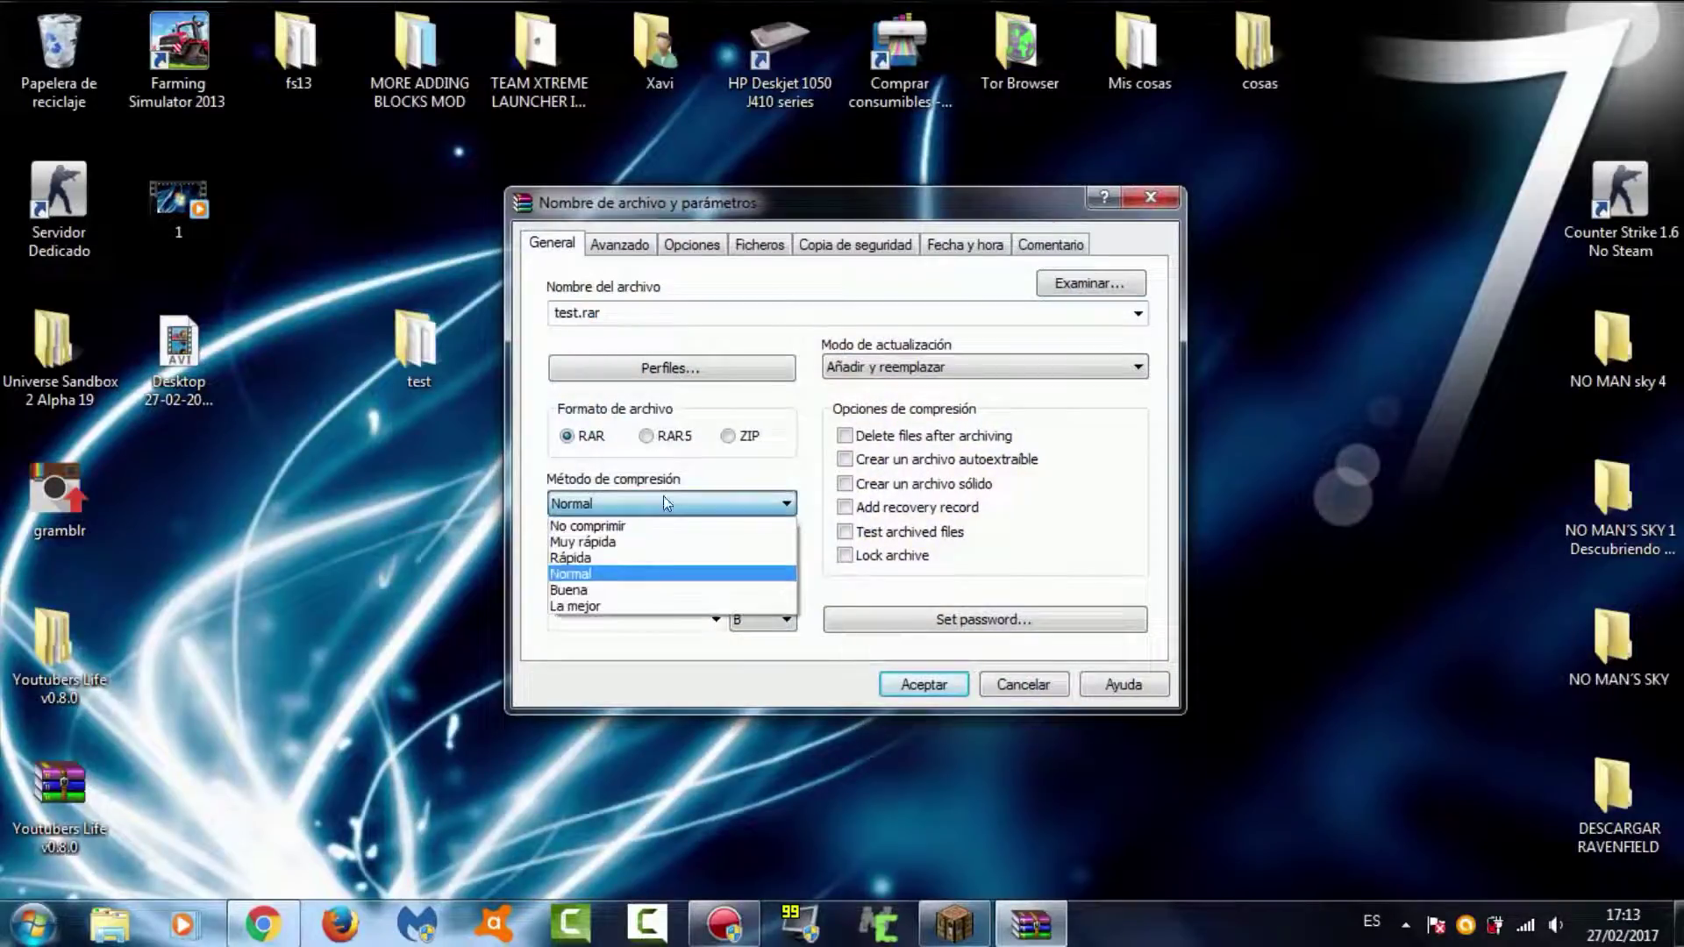
{"action": "left_click", "coordinate": [641, 605]}
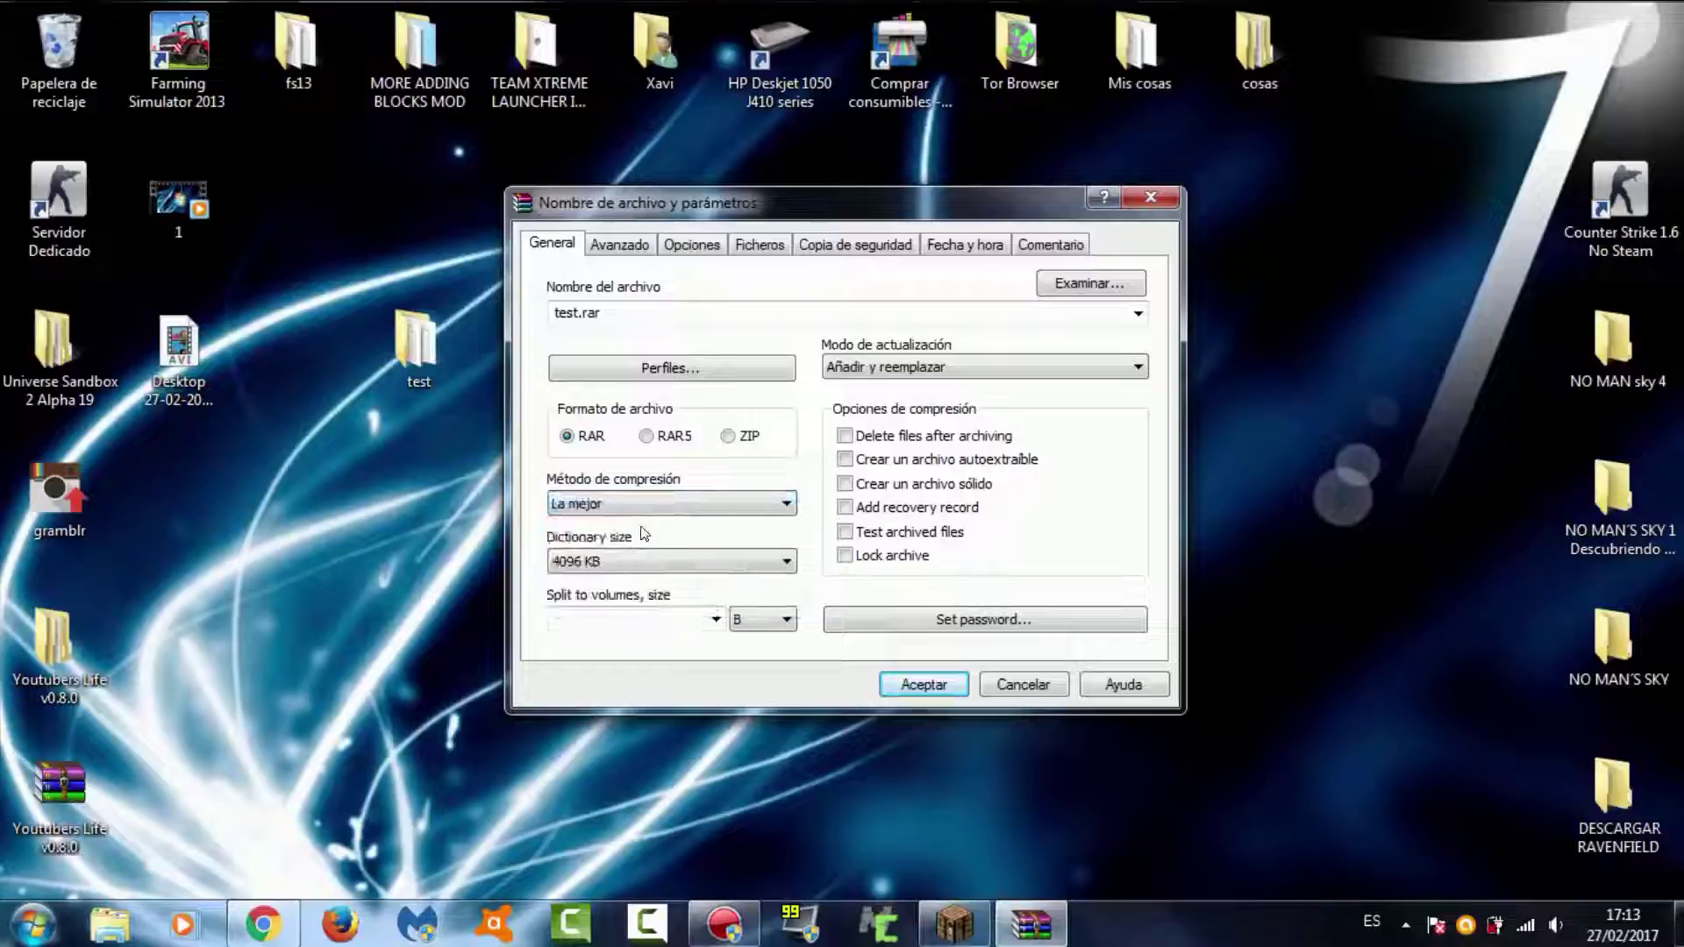
{"action": "left_click", "coordinate": [619, 562]}
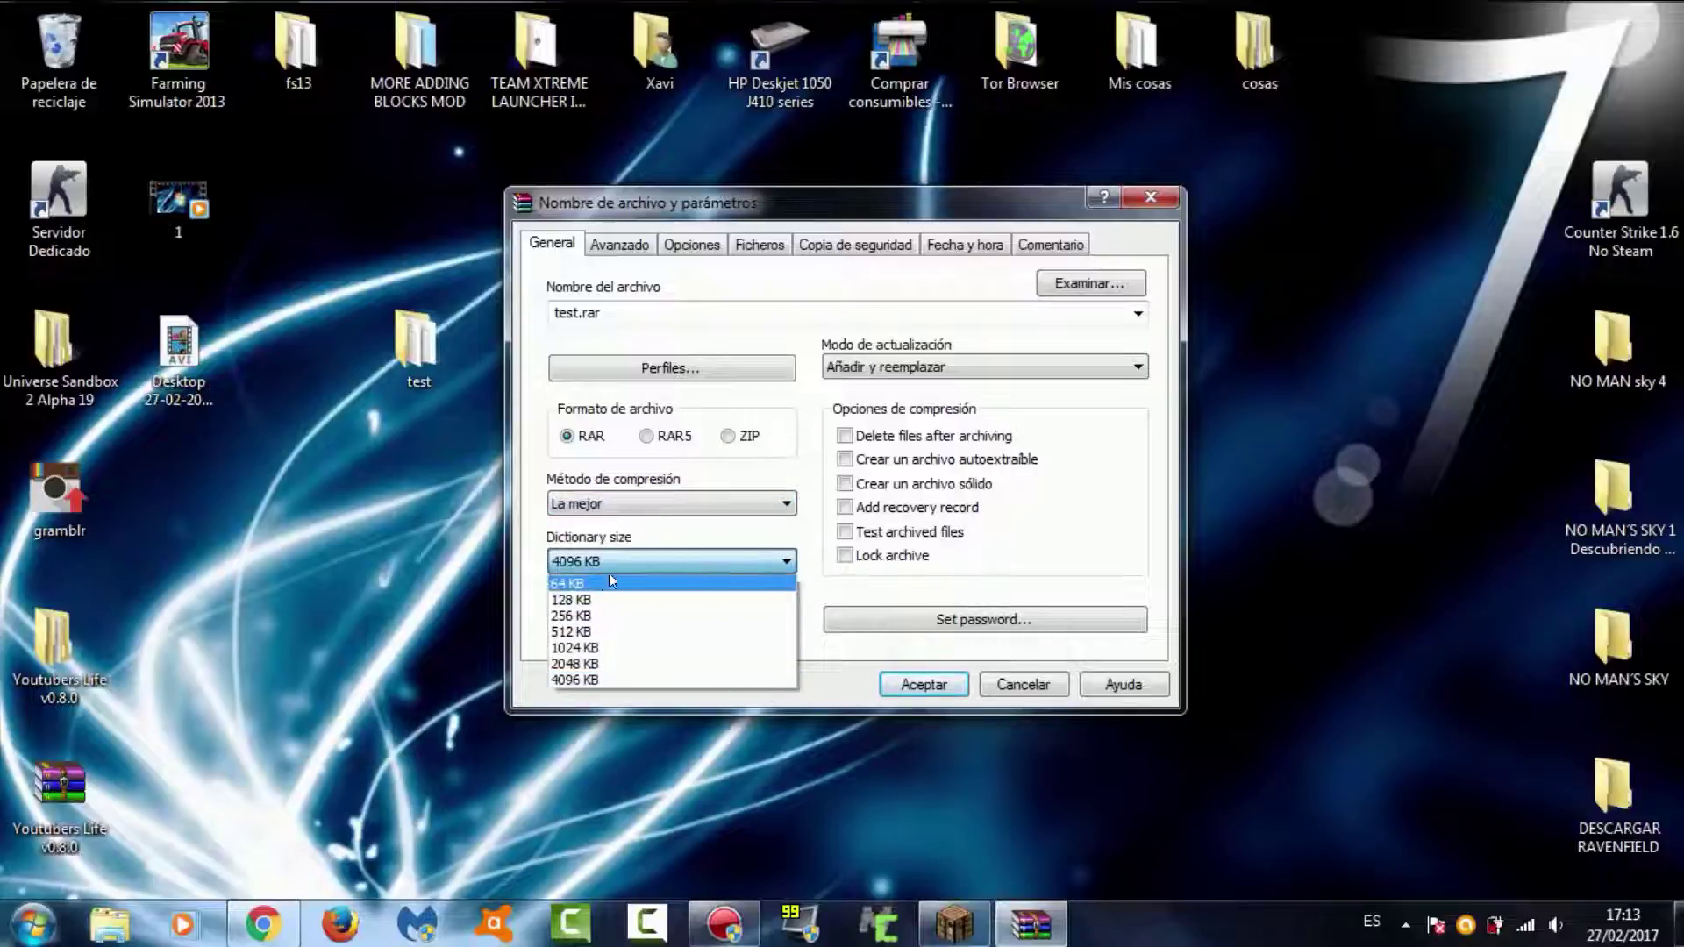
{"action": "left_click", "coordinate": [723, 437]}
{"action": "left_click", "coordinate": [723, 437]}
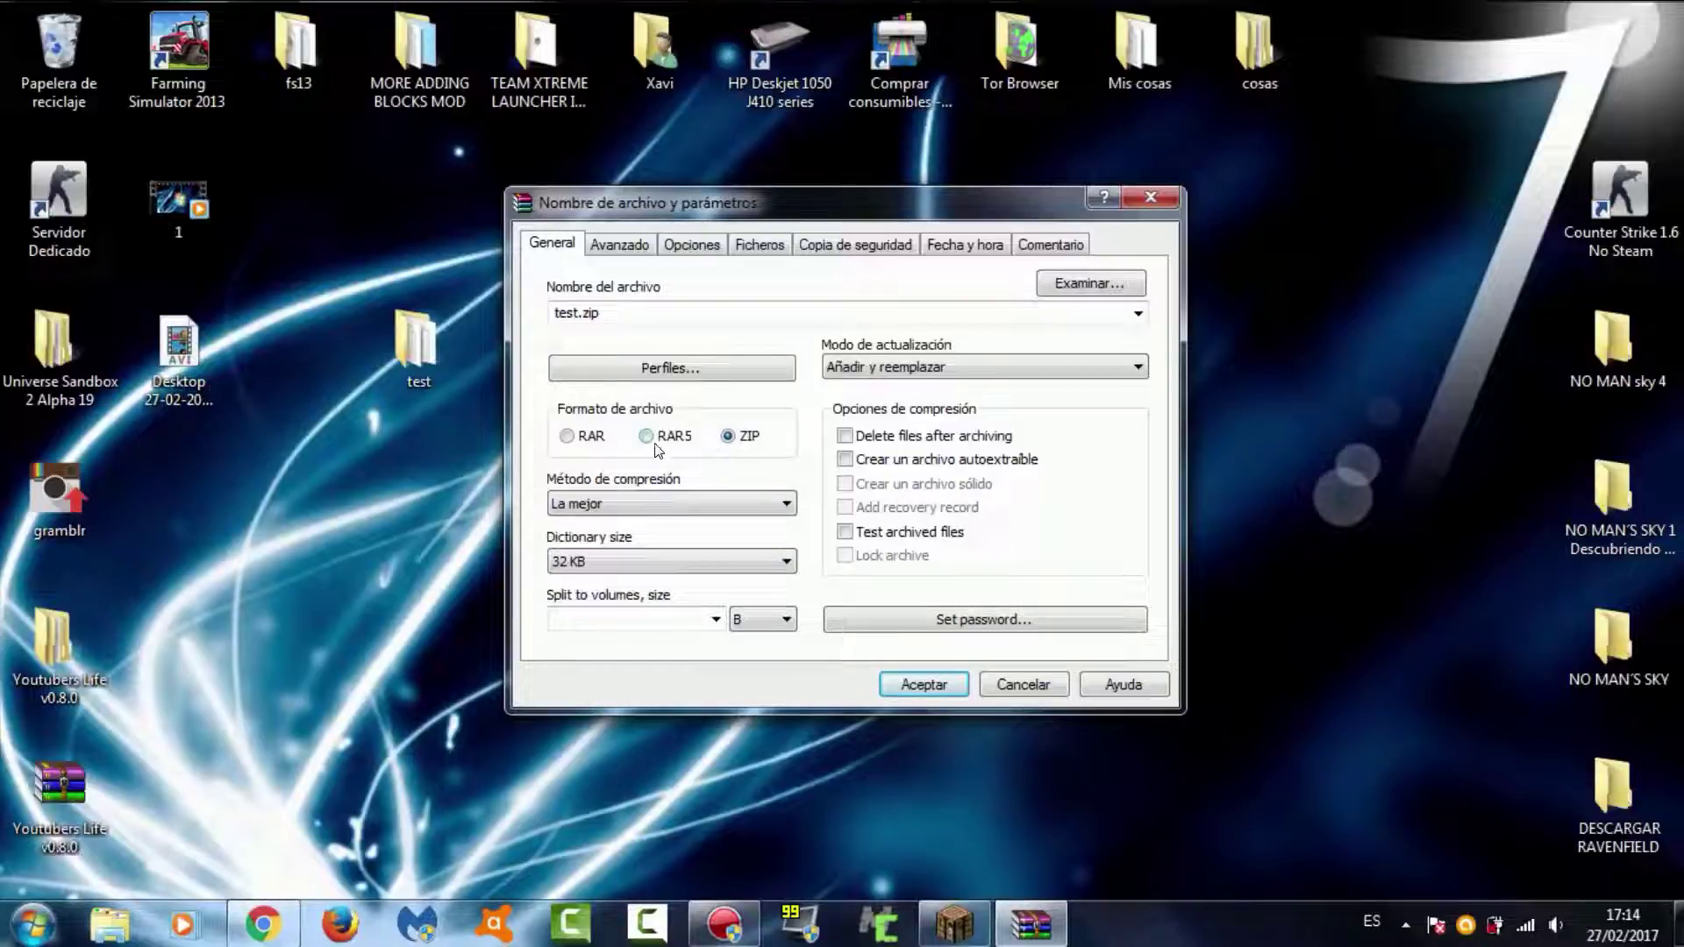
{"action": "left_click", "coordinate": [568, 438]}
{"action": "left_click", "coordinate": [734, 443]}
{"action": "left_click", "coordinate": [933, 687]}
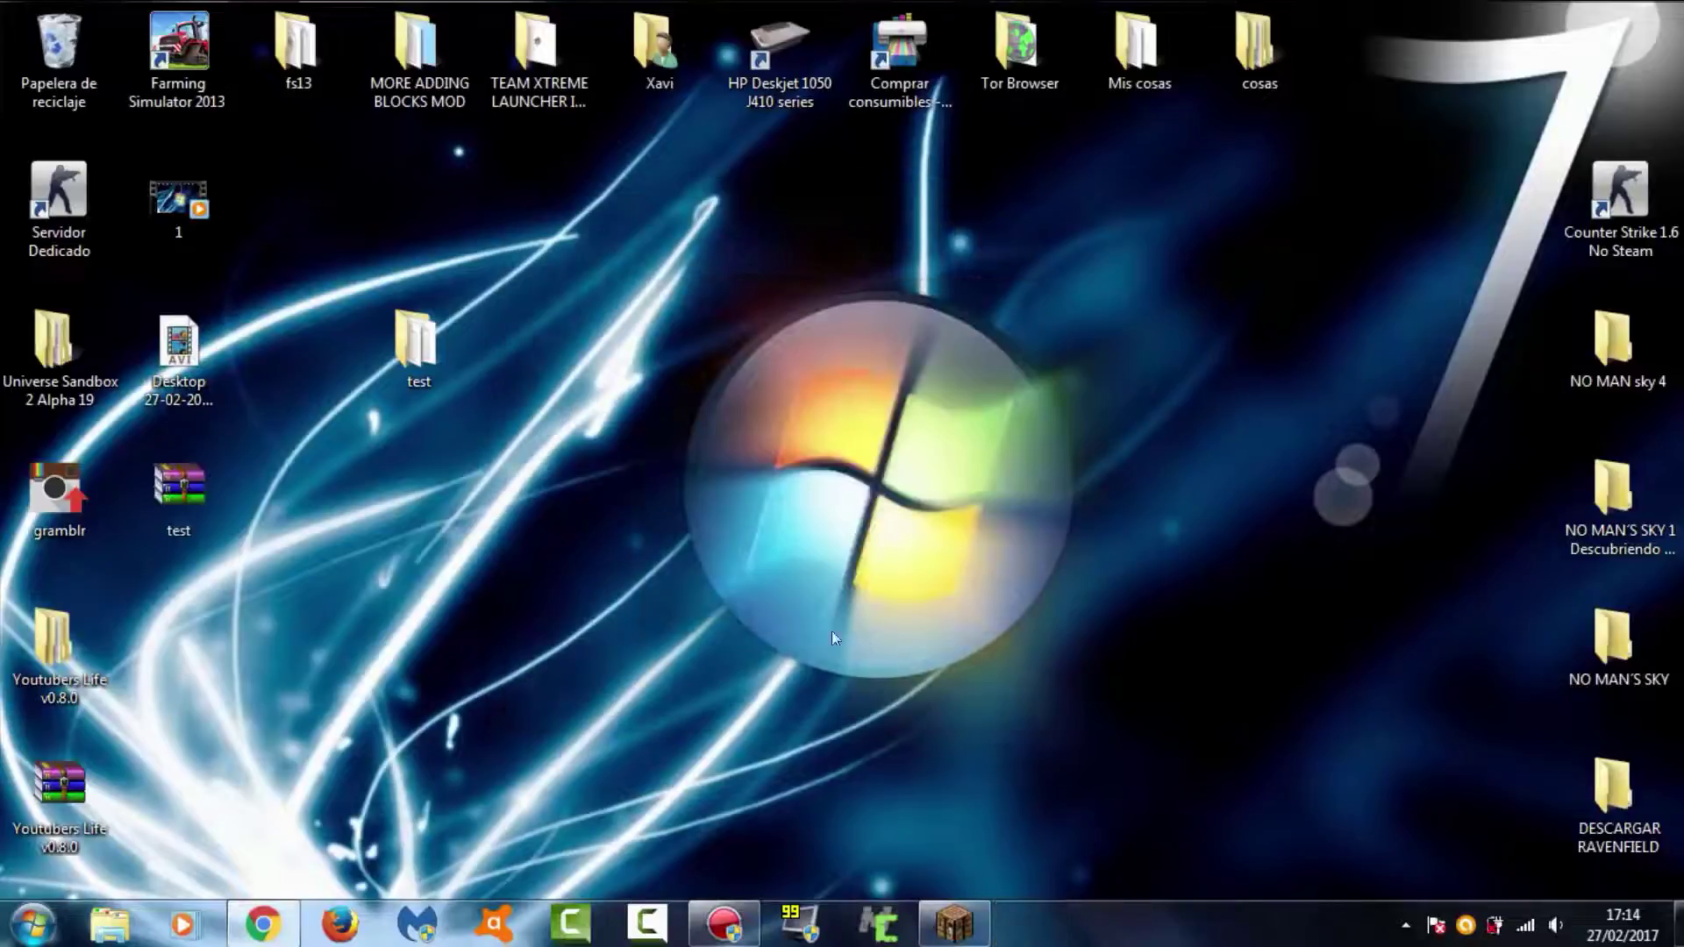
Place the test folder and the test archive near each other in the row below the upper desktop icons.
{"action": "left_click_drag", "start_coordinate": [119, 544], "coordinate": [590, 397]}
{"action": "left_click", "coordinate": [230, 474]}
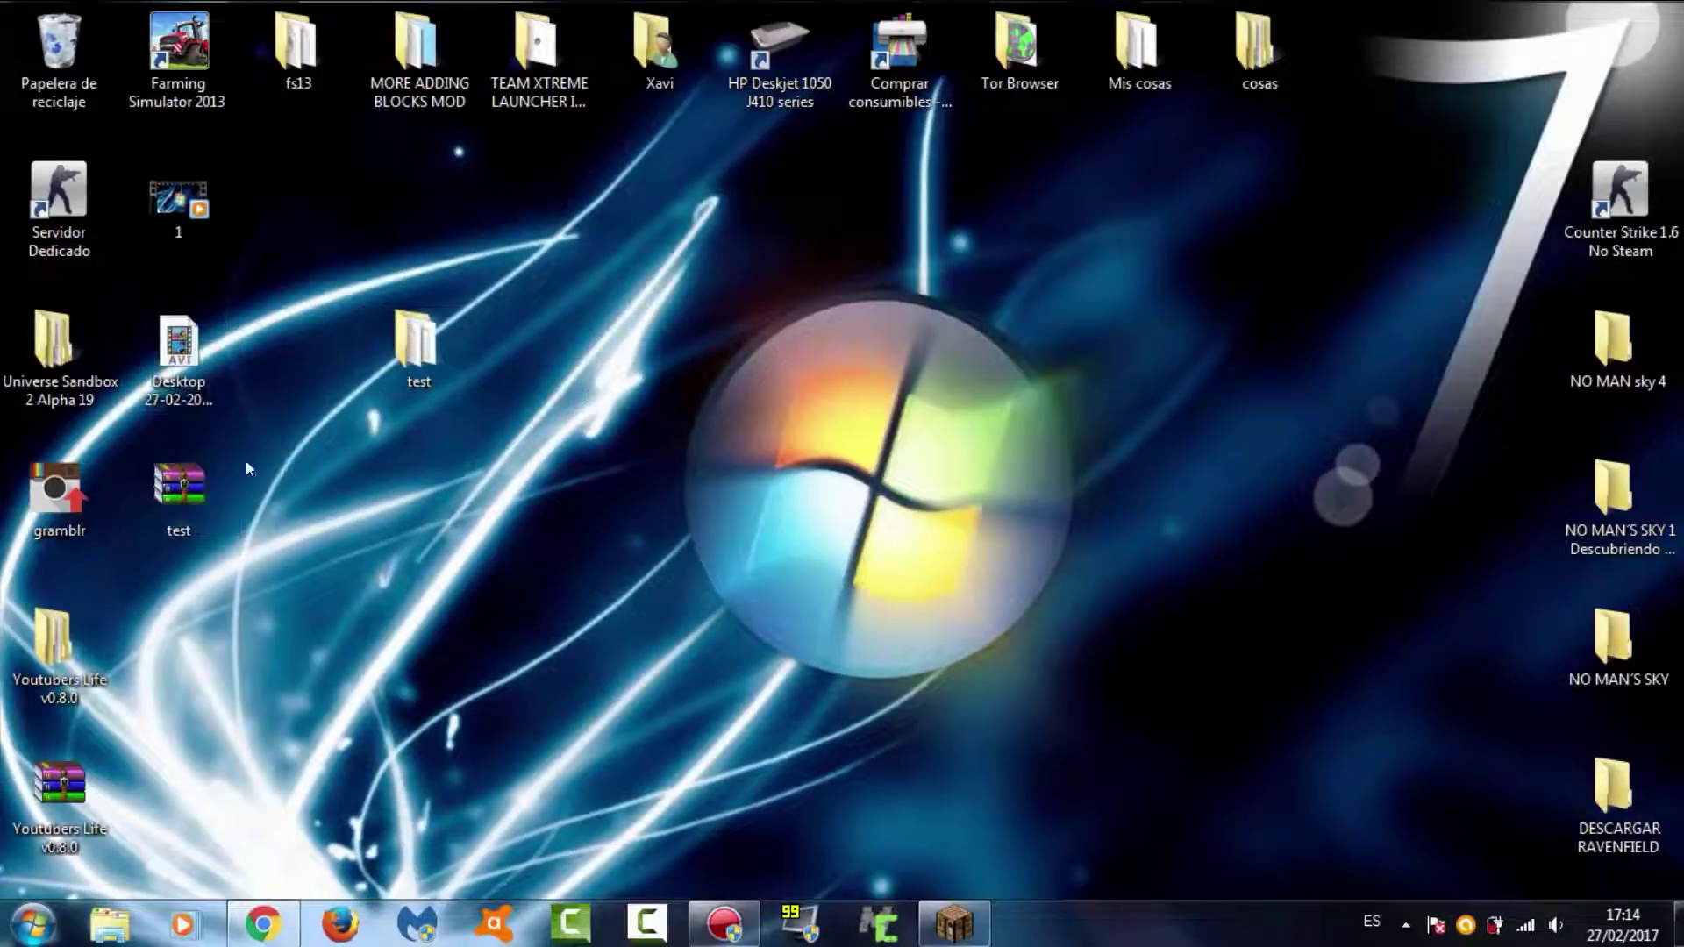
{"action": "left_click_drag", "start_coordinate": [144, 511], "coordinate": [861, 259]}
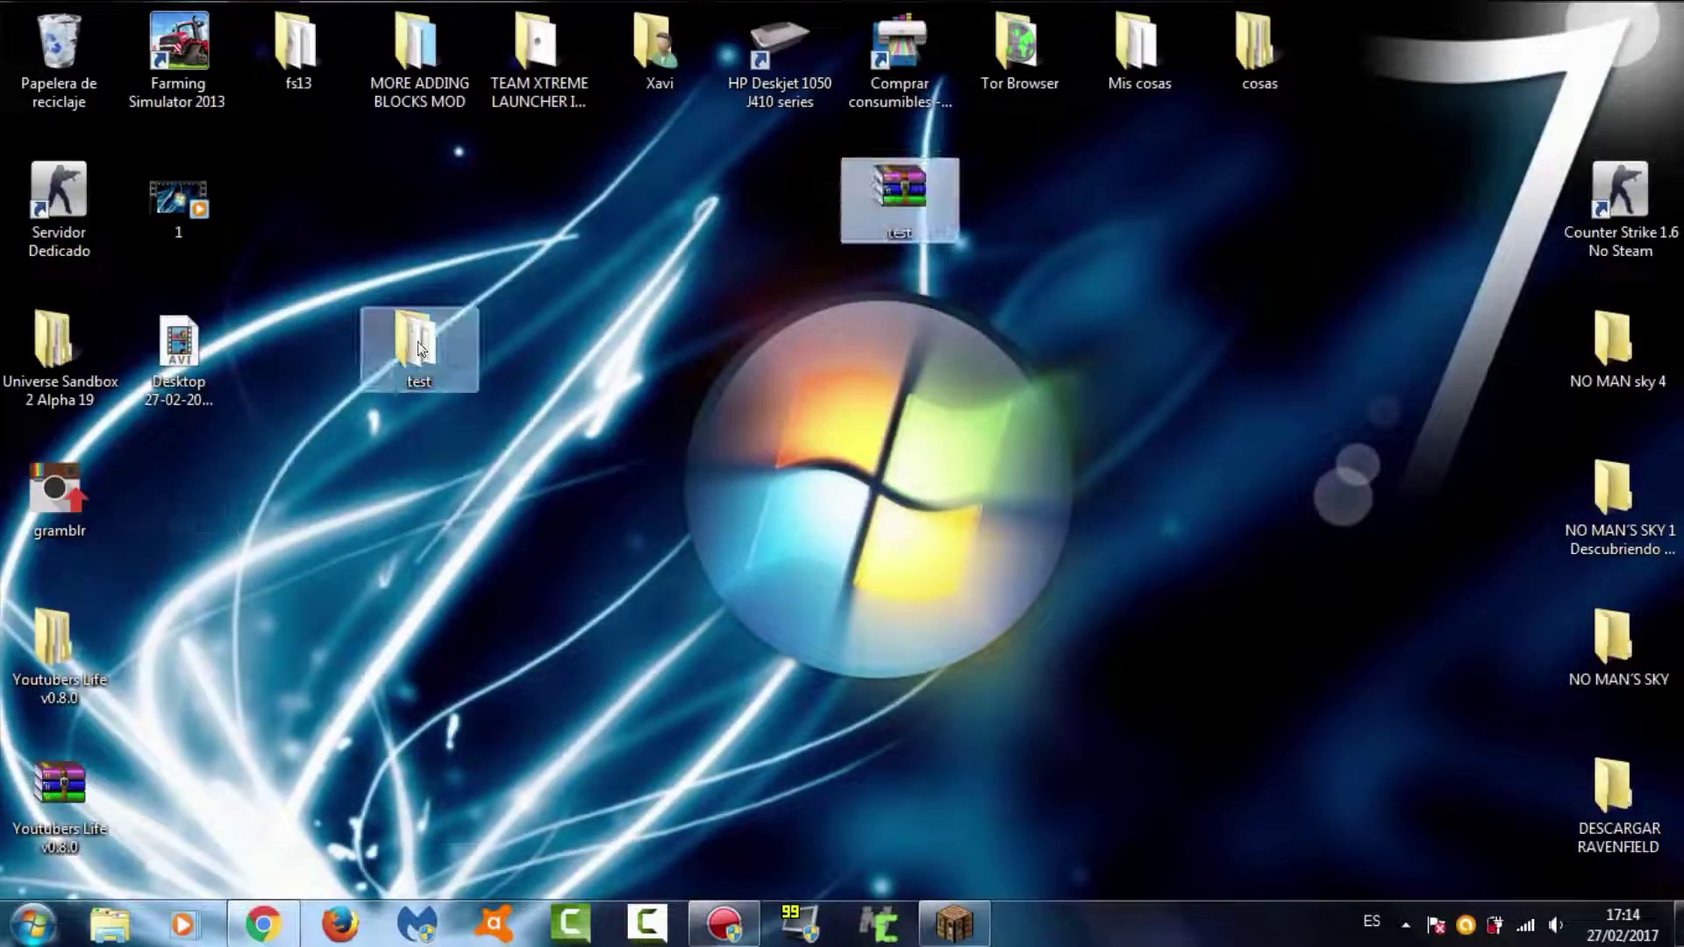
{"action": "left_click_drag", "start_coordinate": [449, 354], "coordinate": [781, 200]}
{"action": "left_click_drag", "start_coordinate": [889, 218], "coordinate": [630, 186]}
{"action": "left_click", "coordinate": [626, 442]}
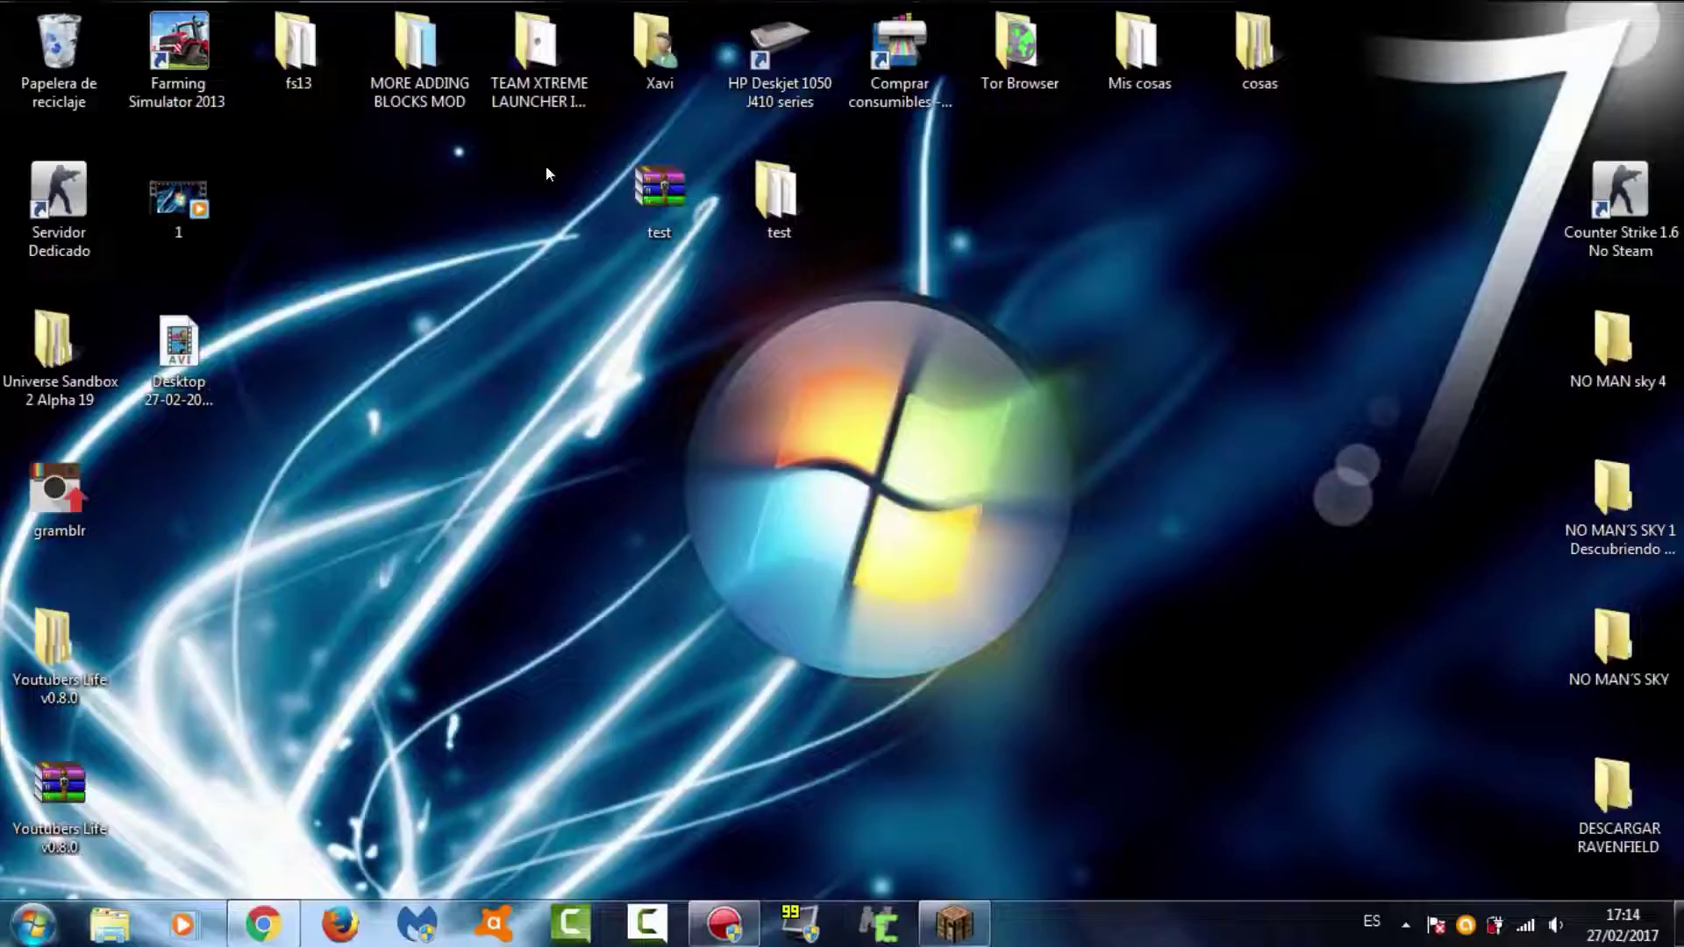
{"action": "left_click_drag", "start_coordinate": [665, 197], "coordinate": [1044, 191]}
Open test.zip in WinRAR, examine the files inside its test folder, and close the archive.
{"action": "left_click", "coordinate": [928, 250]}
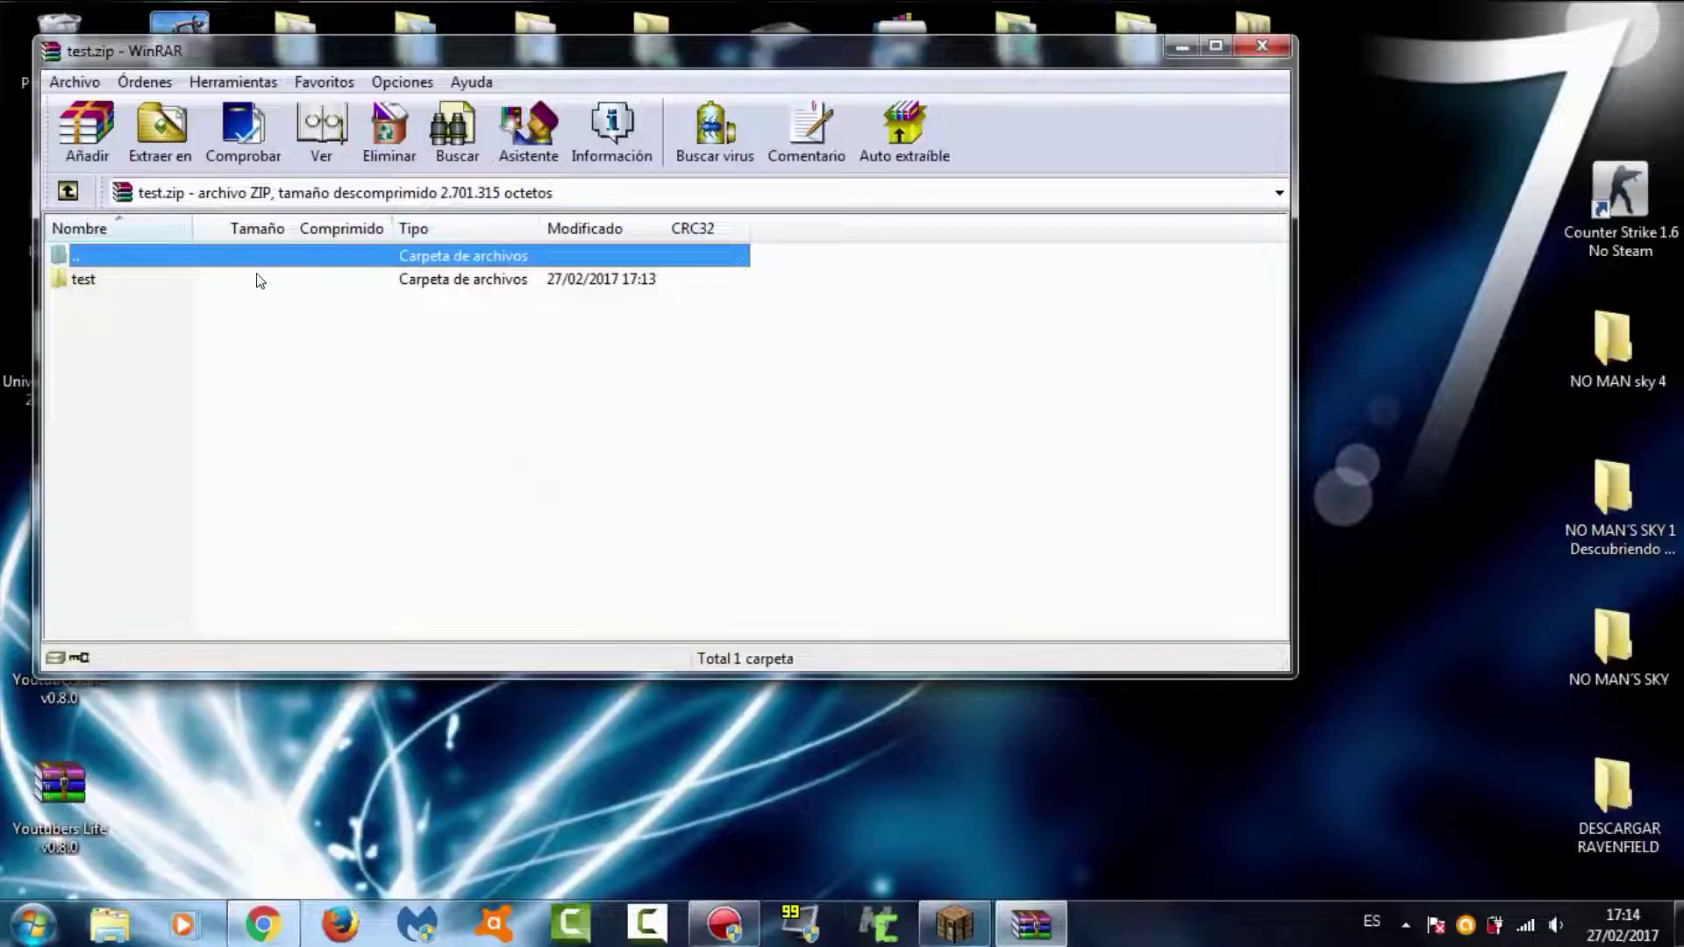
{"action": "left_click", "coordinate": [253, 286]}
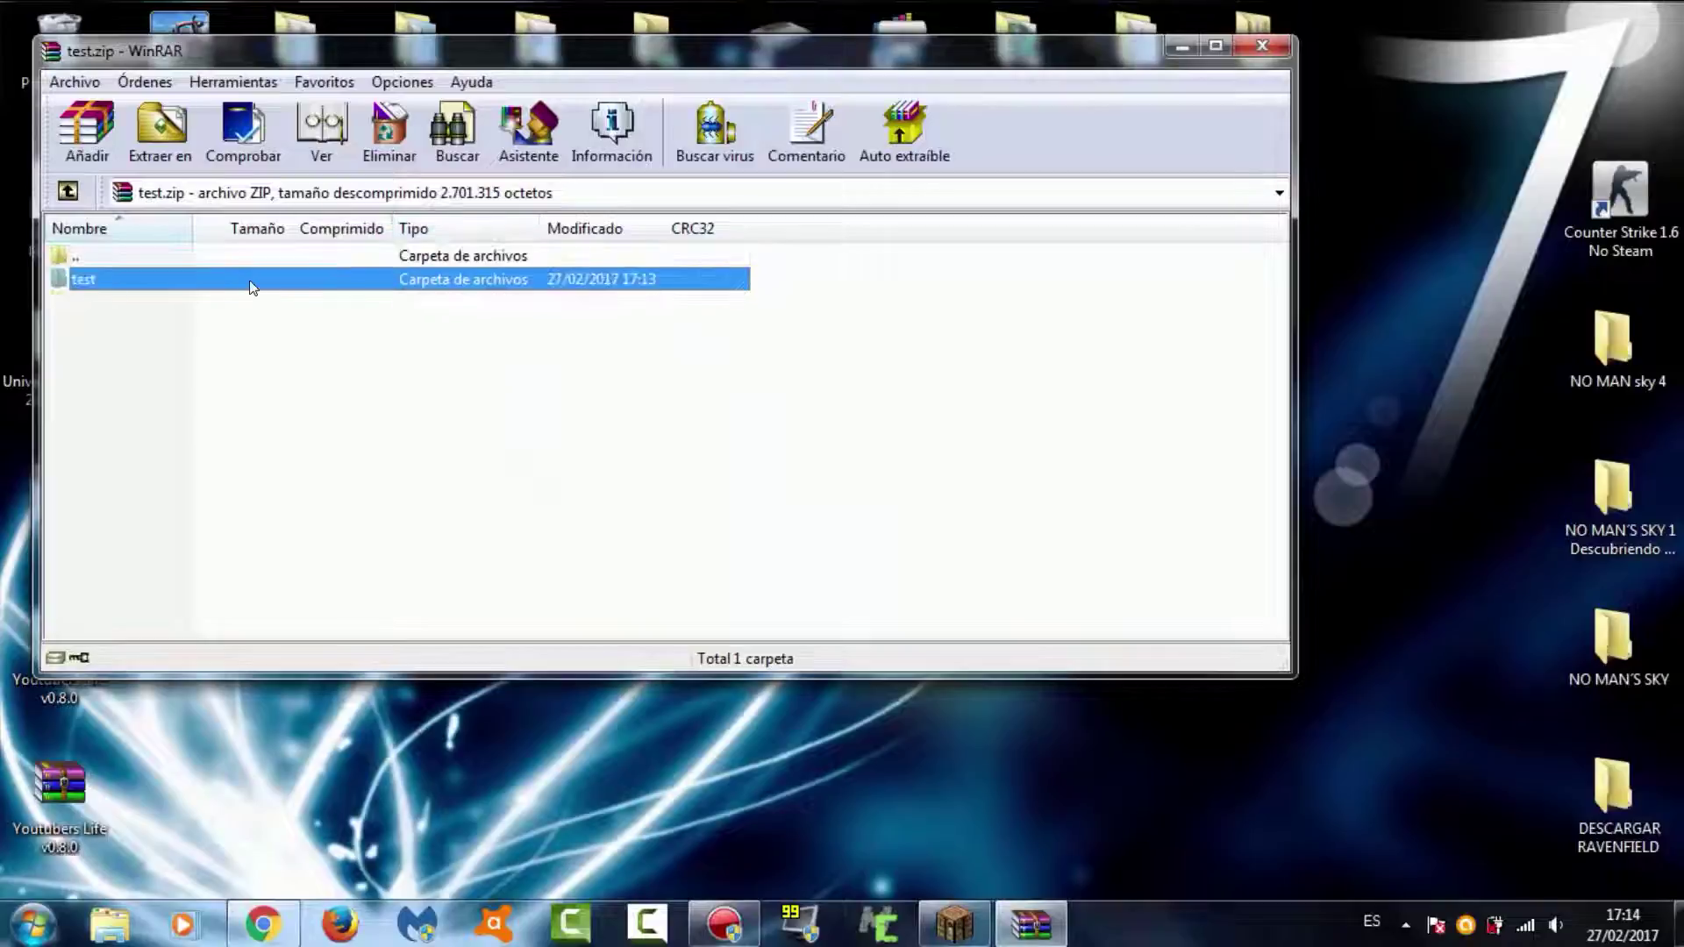
{"action": "double_click", "coordinate": [252, 286]}
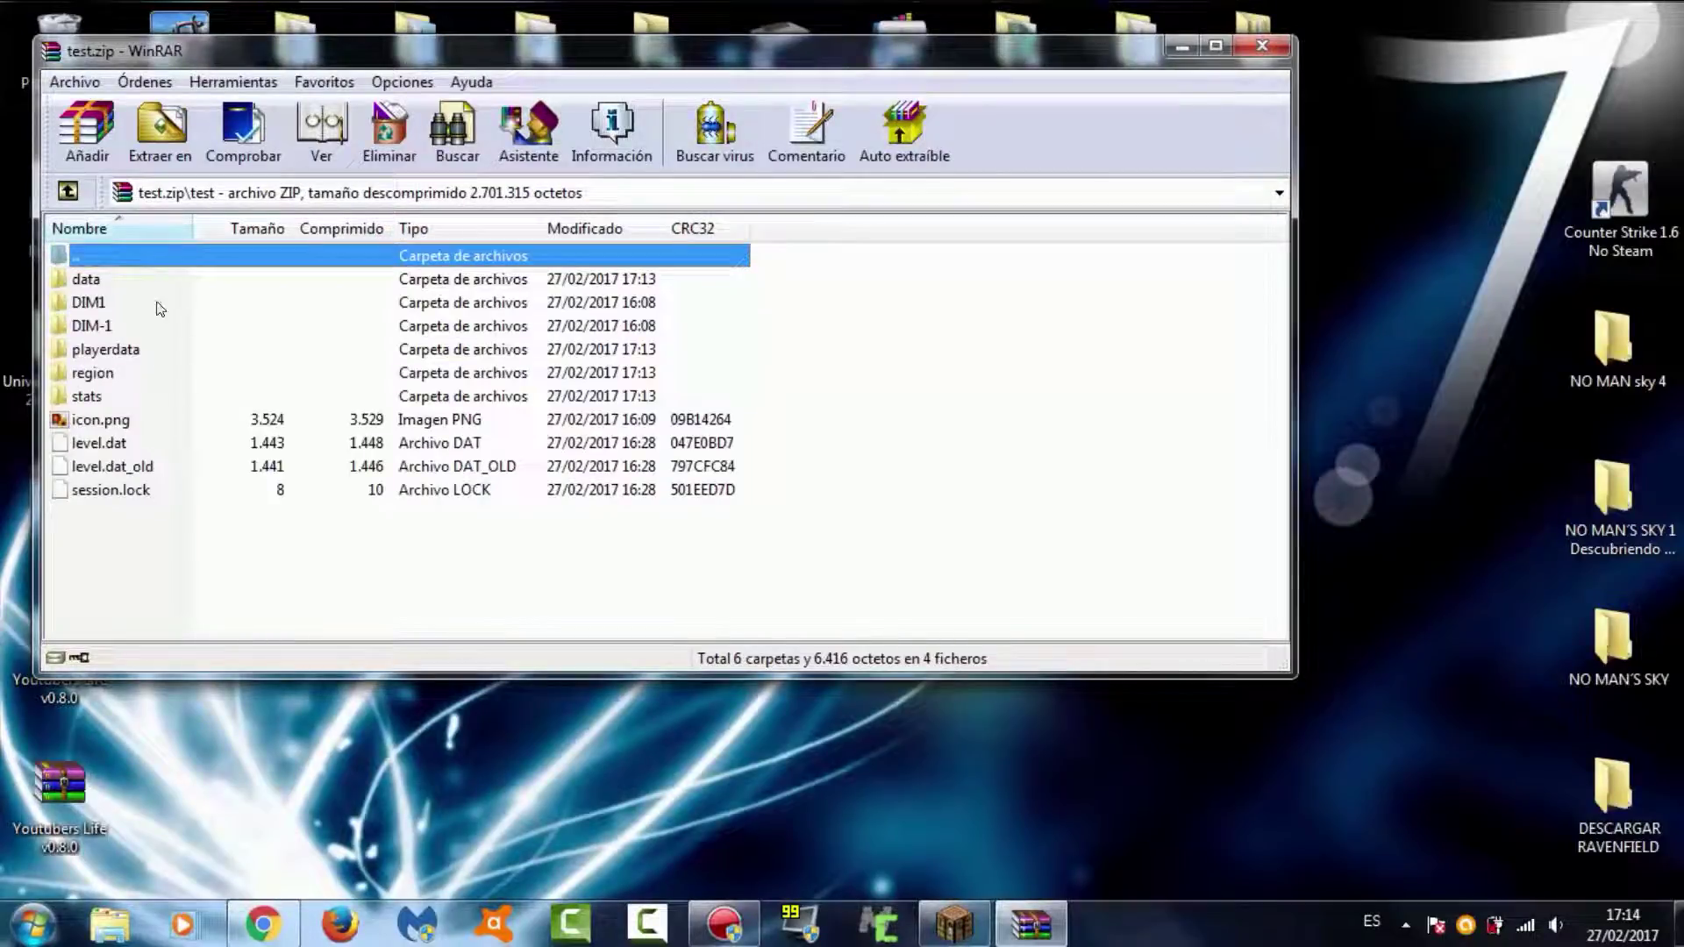
{"action": "left_click", "coordinate": [1257, 47]}
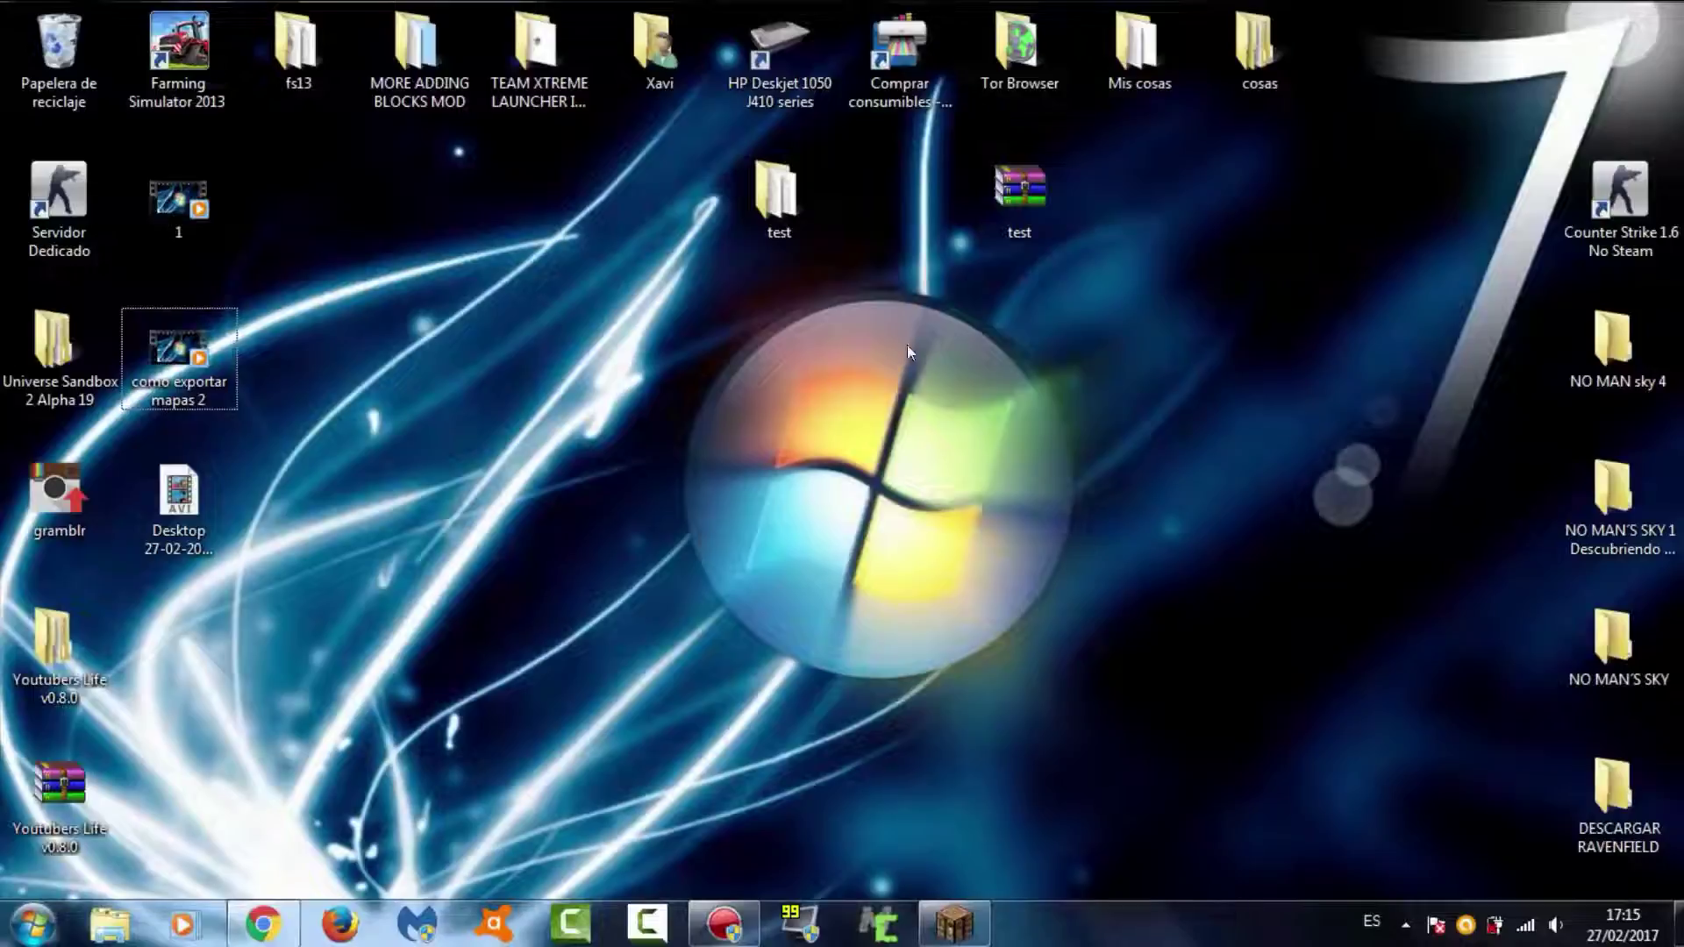
Delete the uncompressed test folder from the desktop, keeping the test archive.
{"action": "left_click_drag", "start_coordinate": [1039, 214], "coordinate": [854, 250]}
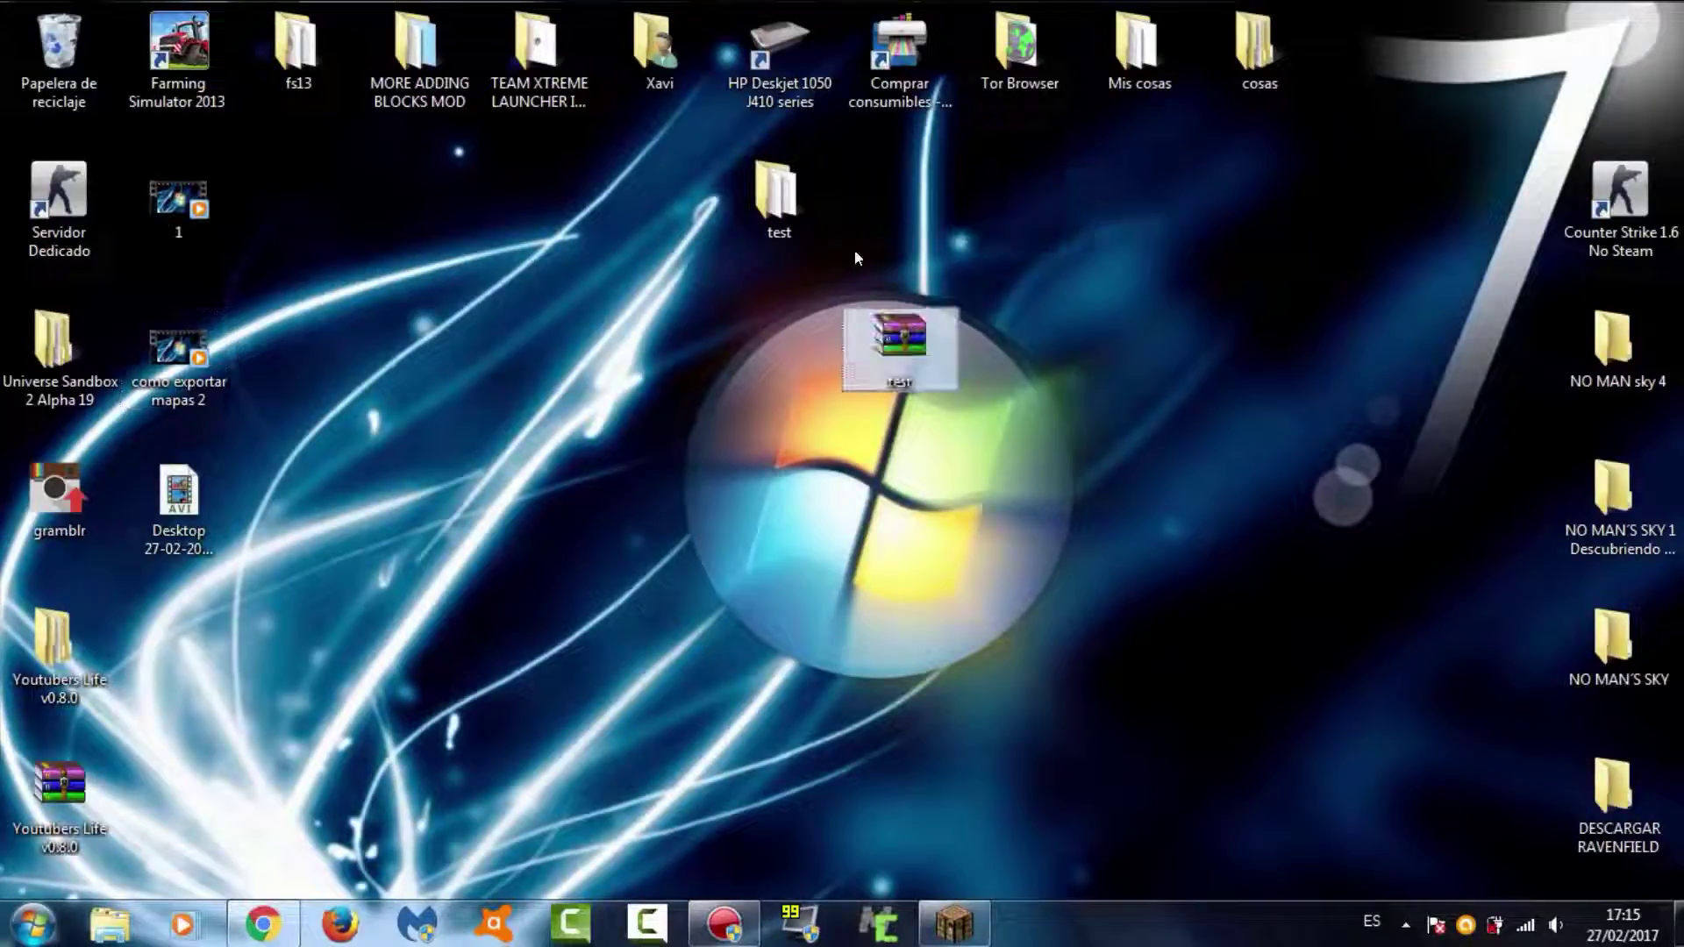
{"action": "left_click_drag", "start_coordinate": [904, 349], "coordinate": [996, 184]}
{"action": "right_click", "coordinate": [765, 192]}
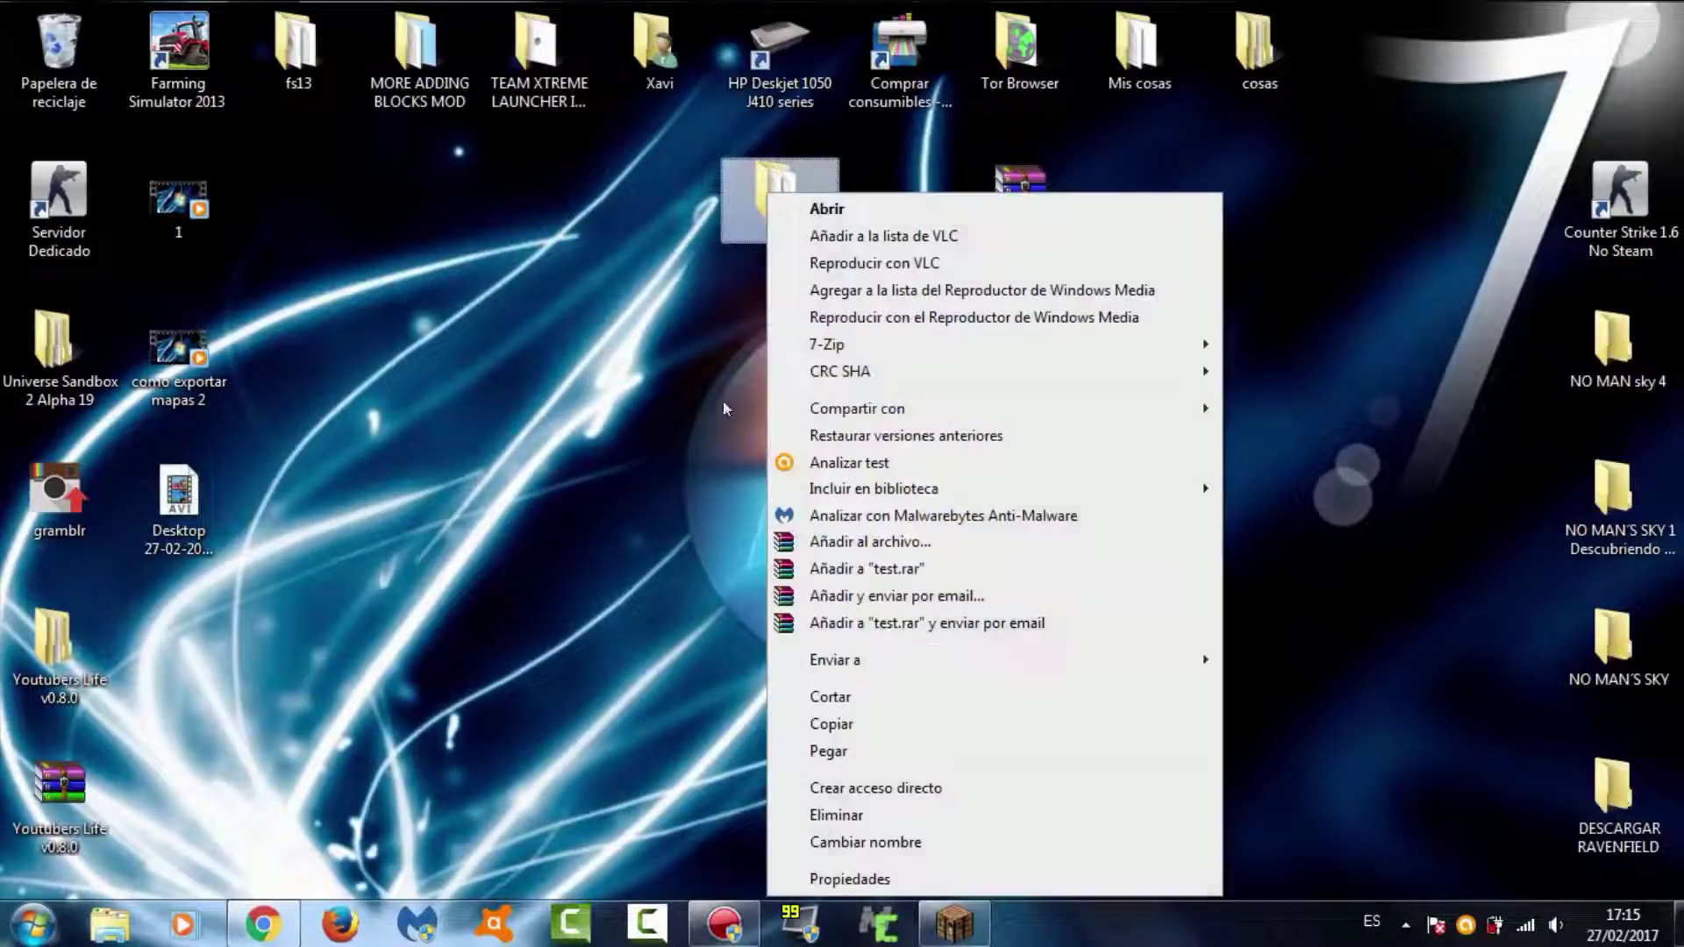
{"action": "left_click", "coordinate": [831, 816]}
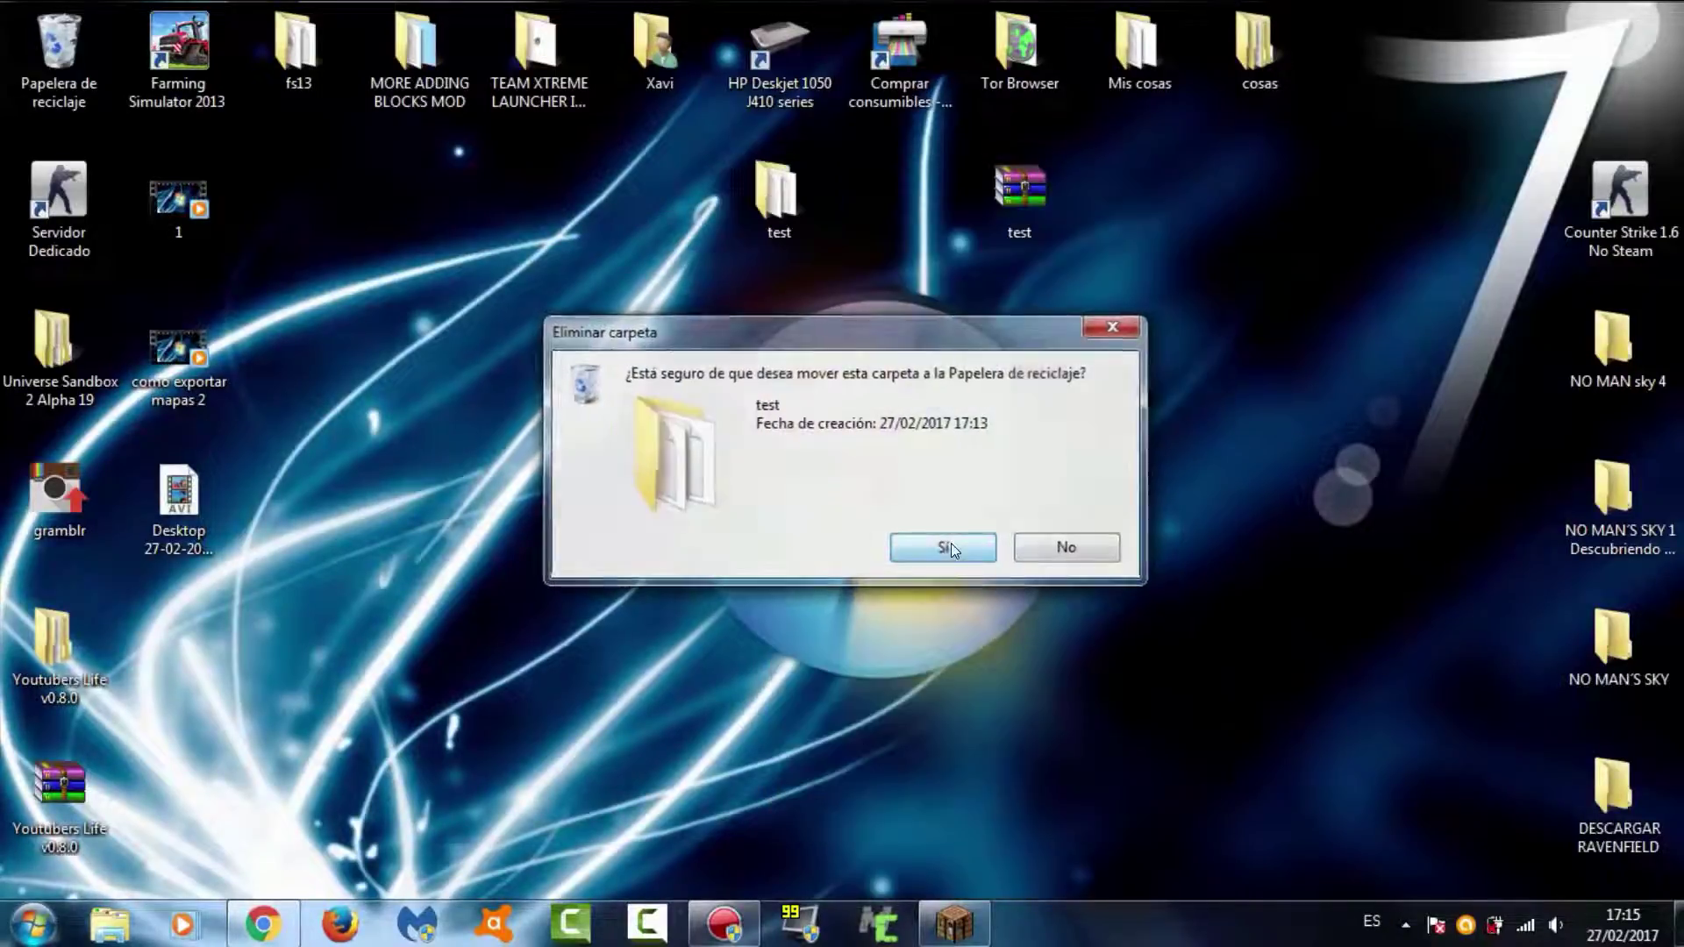
{"action": "left_click", "coordinate": [952, 550]}
Extract the test archive onto the desktop and place the extracted test folder beside the archive.
{"action": "right_click", "coordinate": [1016, 199]}
{"action": "left_click", "coordinate": [1053, 271]}
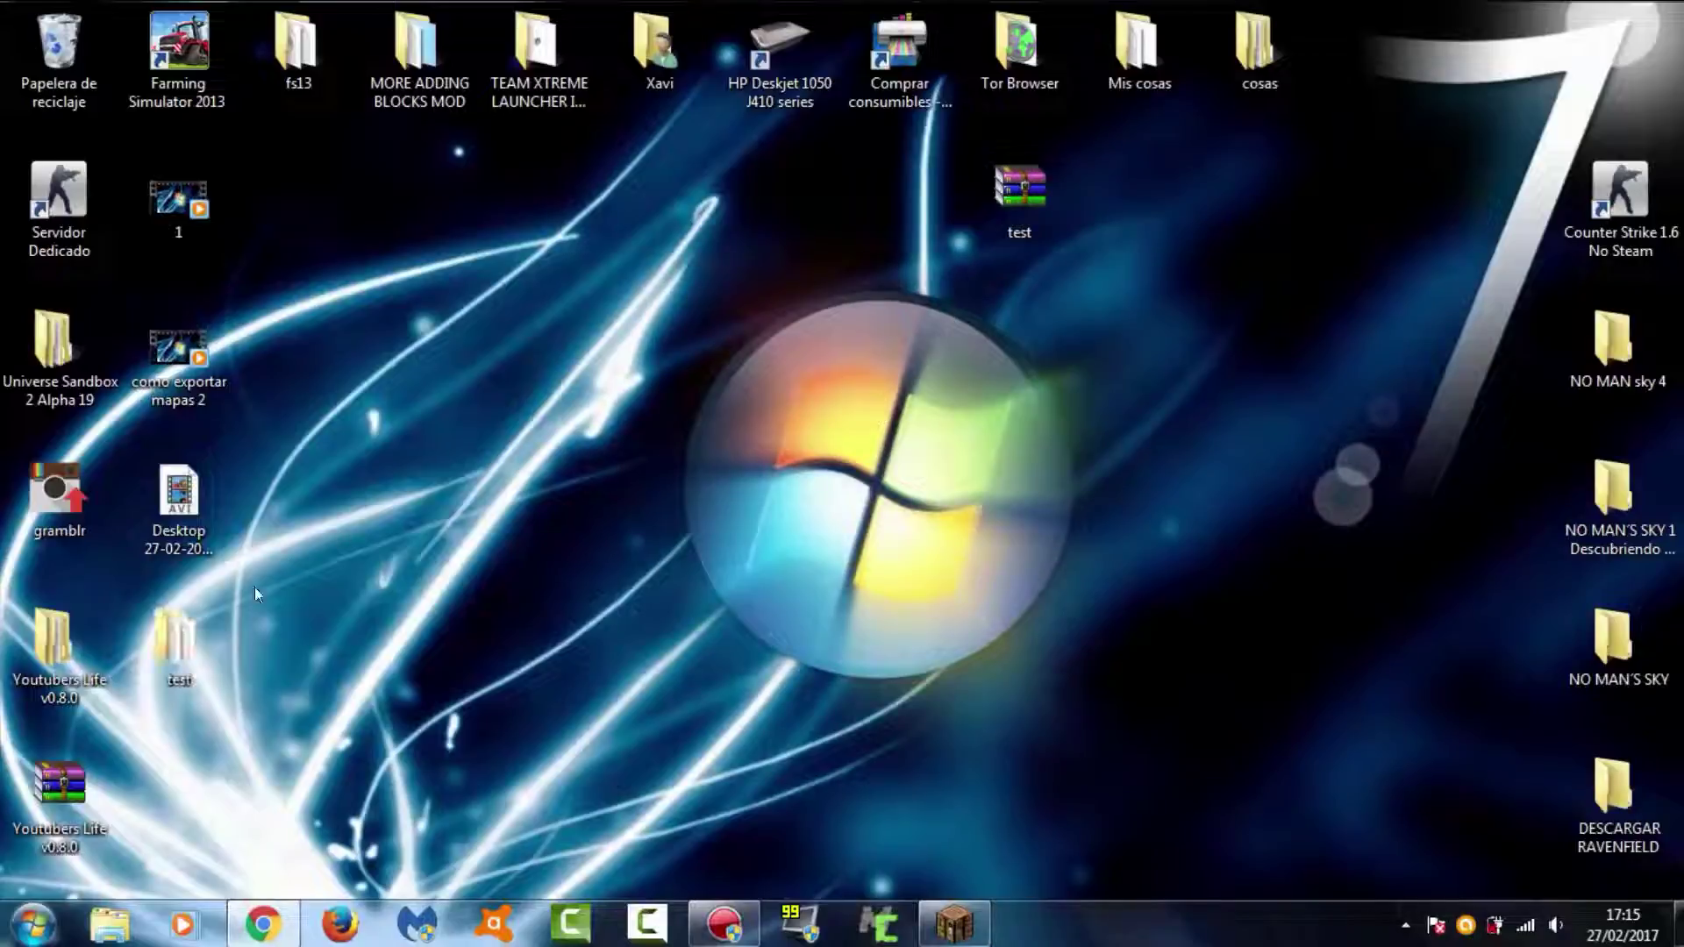
{"action": "left_click_drag", "start_coordinate": [180, 641], "coordinate": [883, 225]}
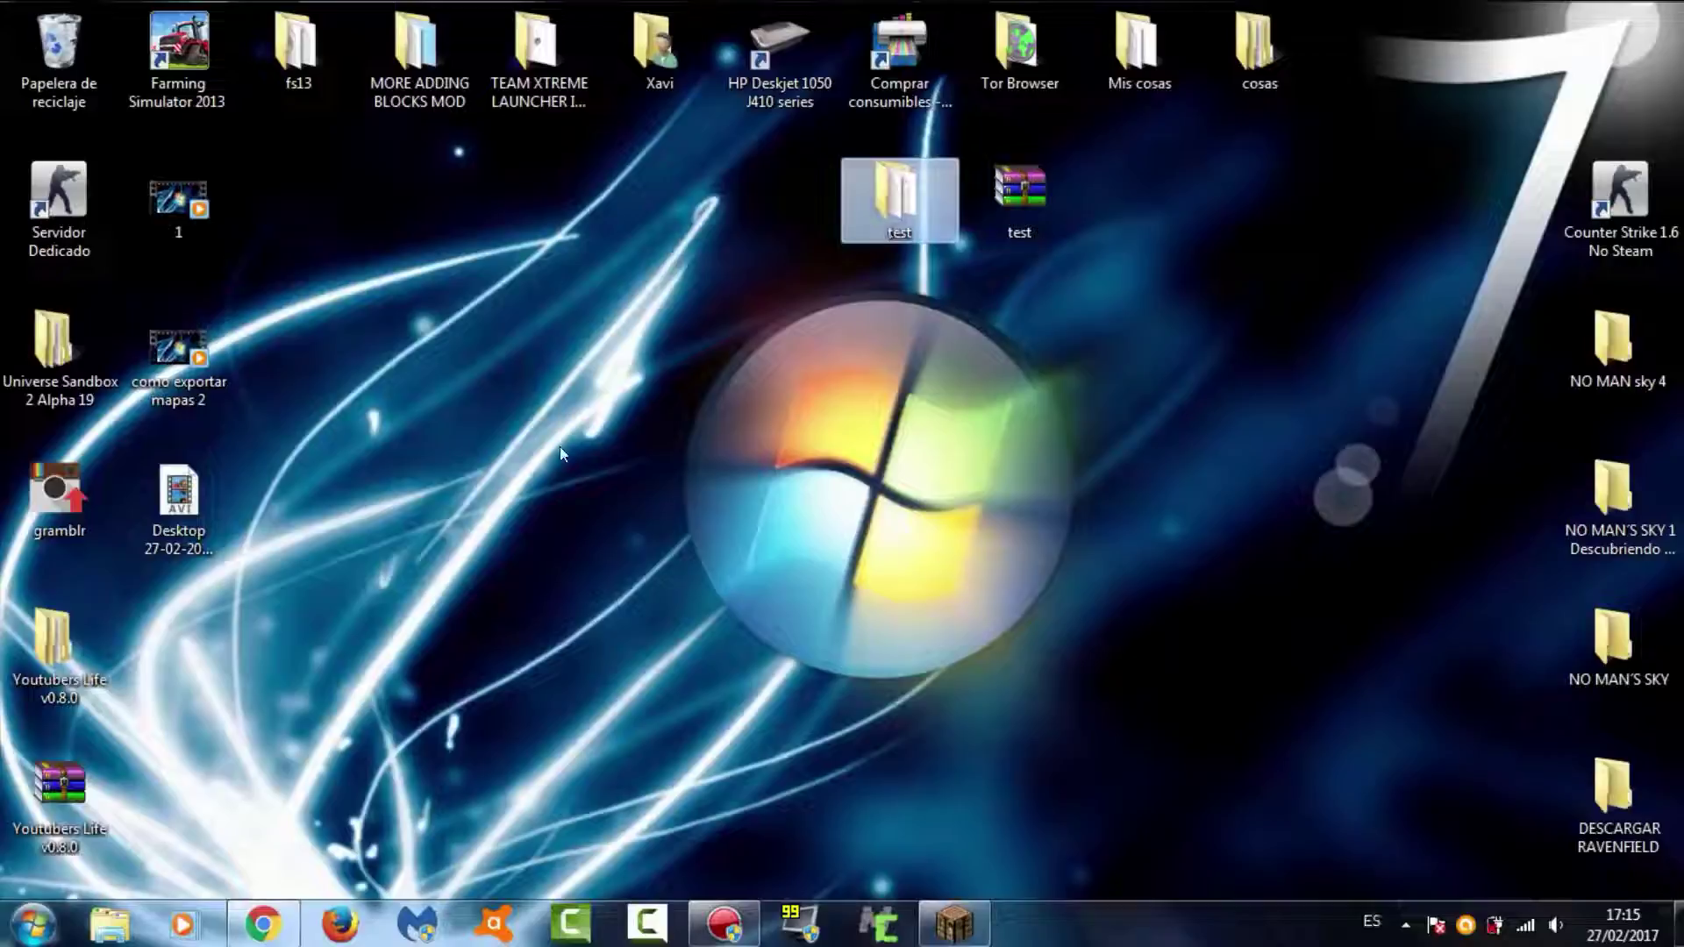
{"action": "left_click", "coordinate": [512, 692]}
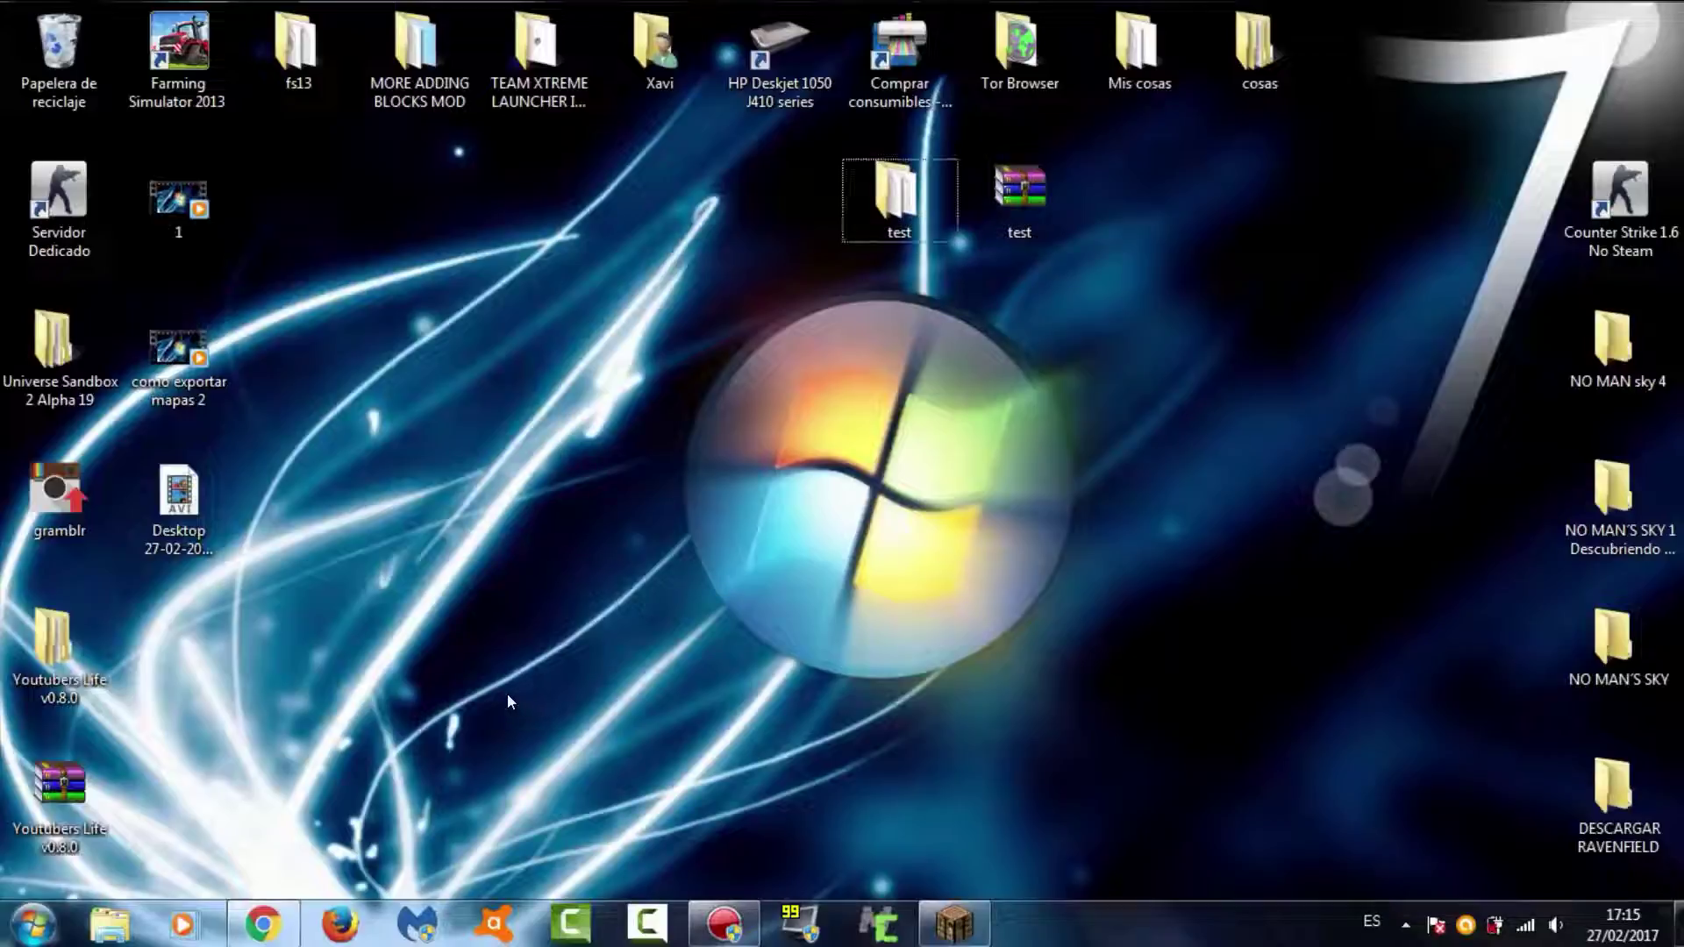
Open the .minecraft saves folder again through %appdata% and select the test world folder.
{"action": "key", "text": "super+r"}
{"action": "left_click", "coordinate": [211, 847]}
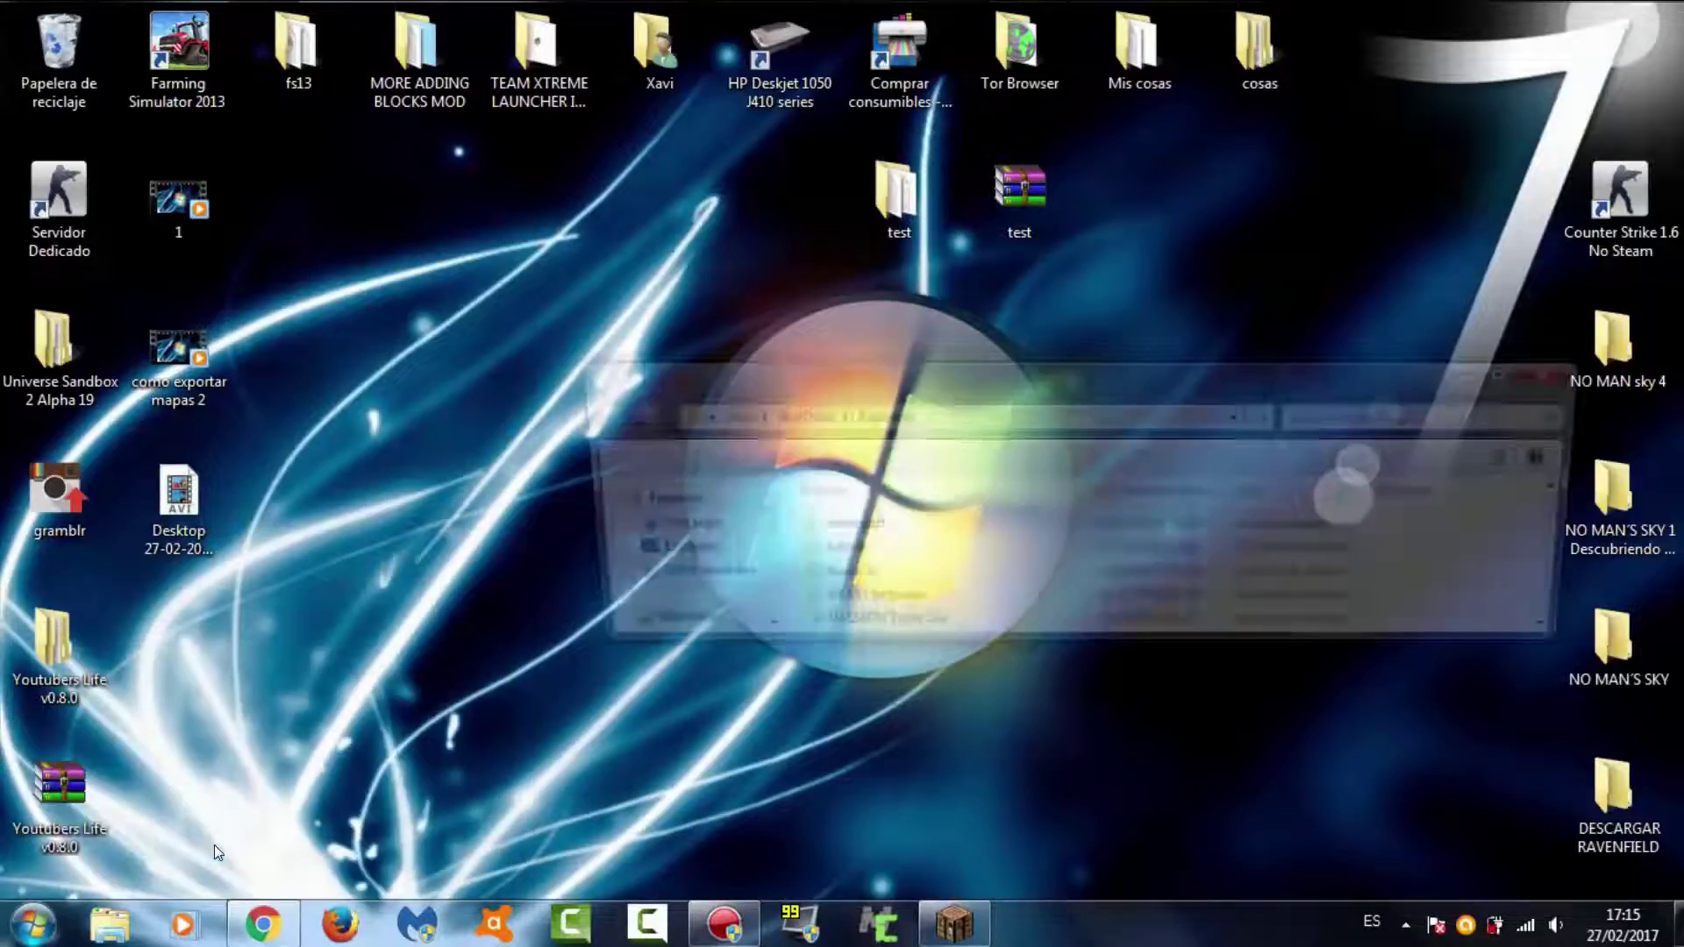
{"action": "double_click", "coordinate": [906, 527]}
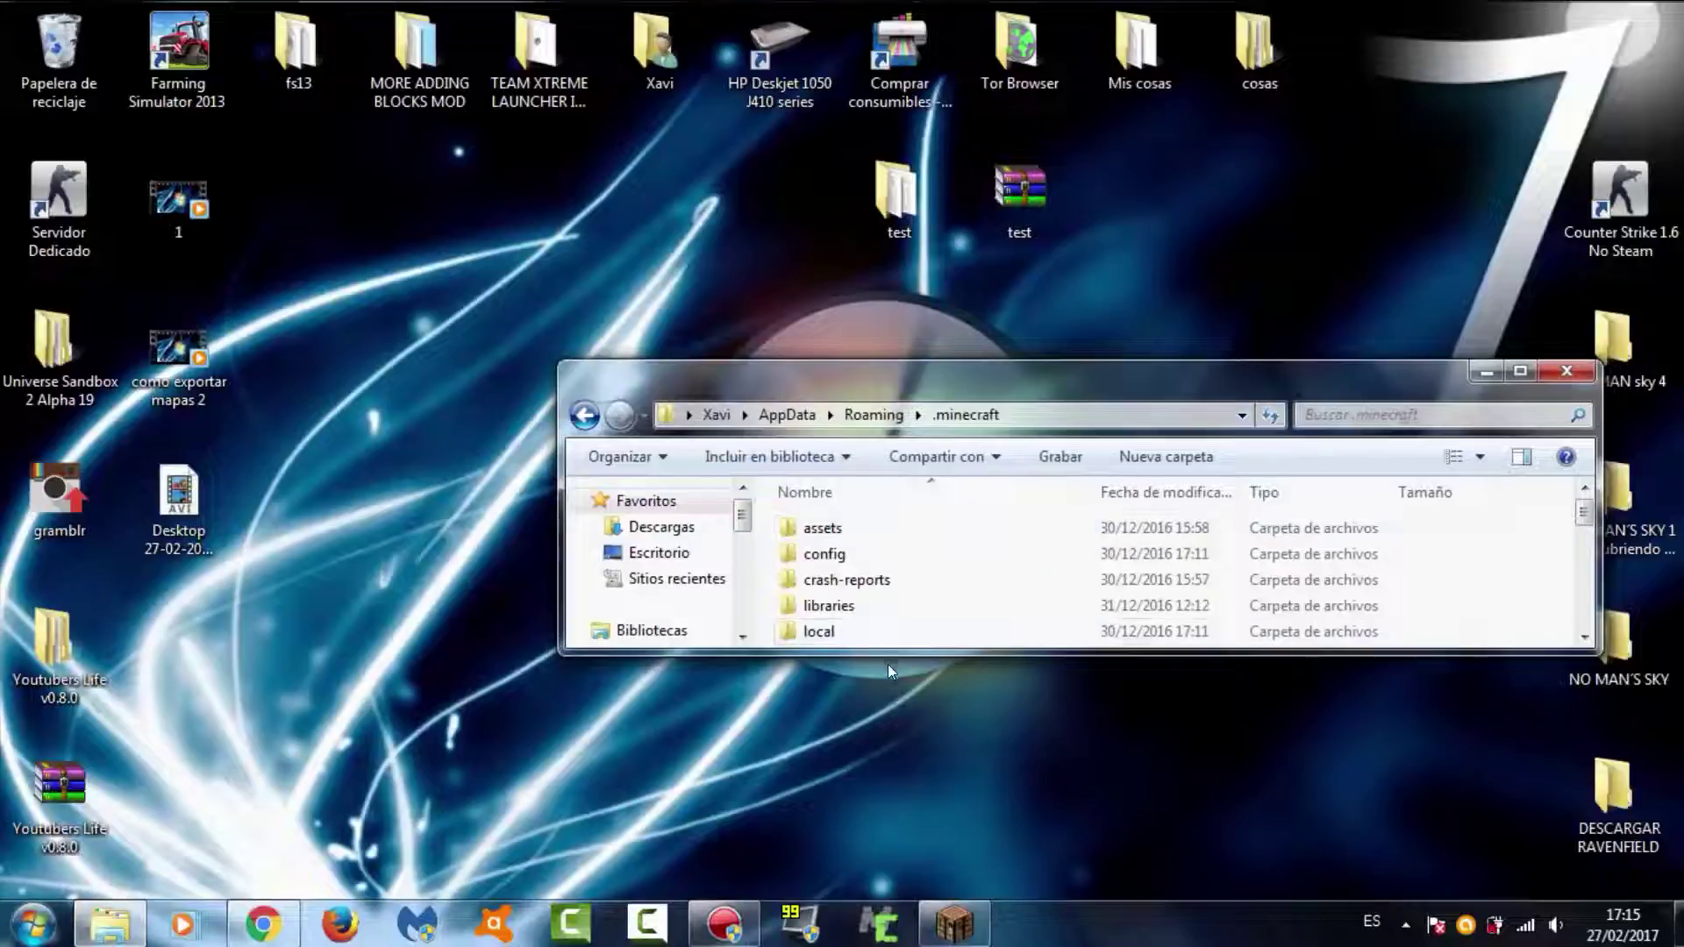
{"action": "scroll", "coordinate": [888, 614], "scroll_direction": "down", "scroll_amount": 2}
{"action": "double_click", "coordinate": [891, 604]}
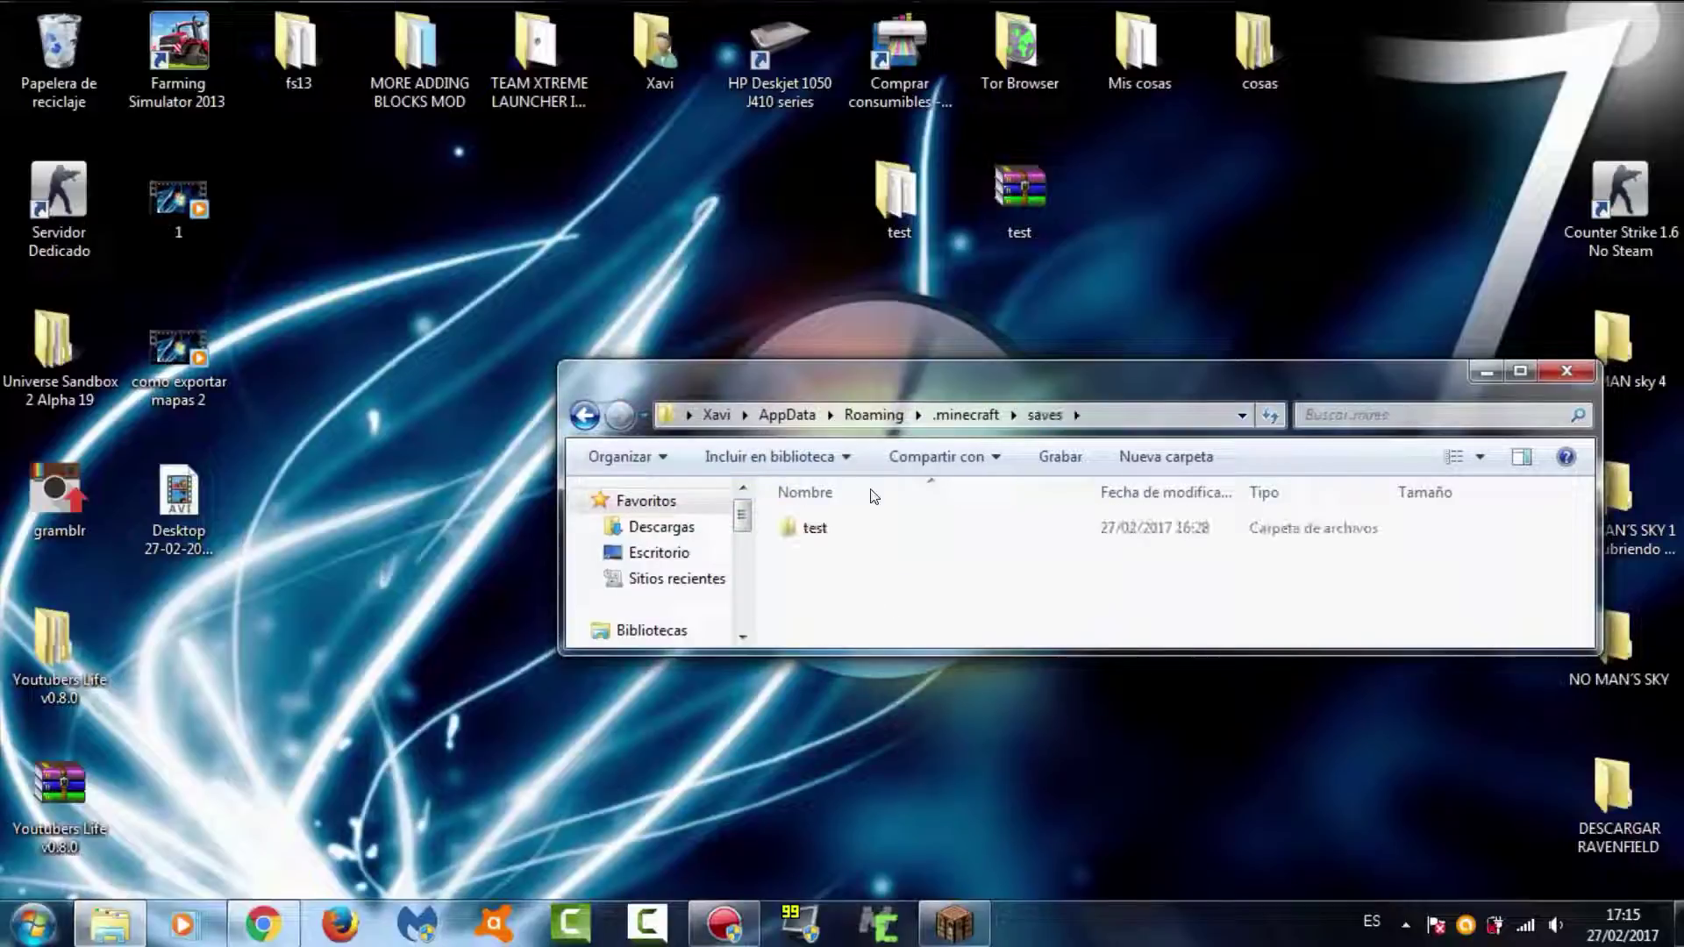
{"action": "left_click", "coordinate": [849, 542]}
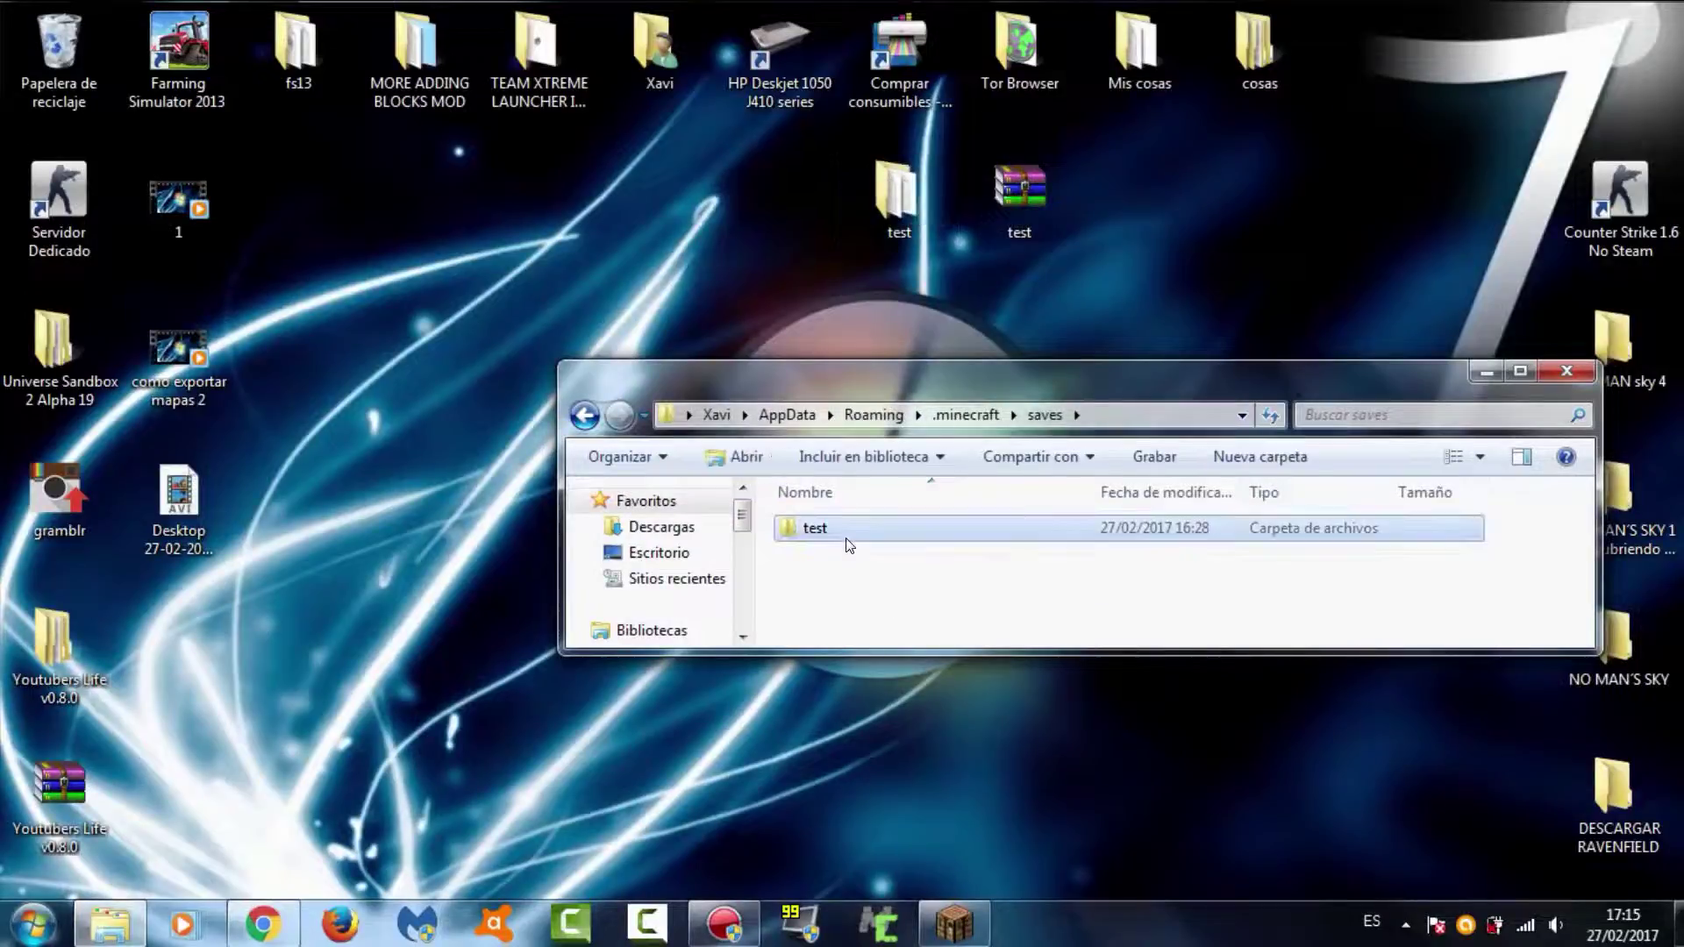
Delete the test world from the saves folder, move the desktop's extracted test folder into its place, and close the window.
{"action": "right_click", "coordinate": [860, 530]}
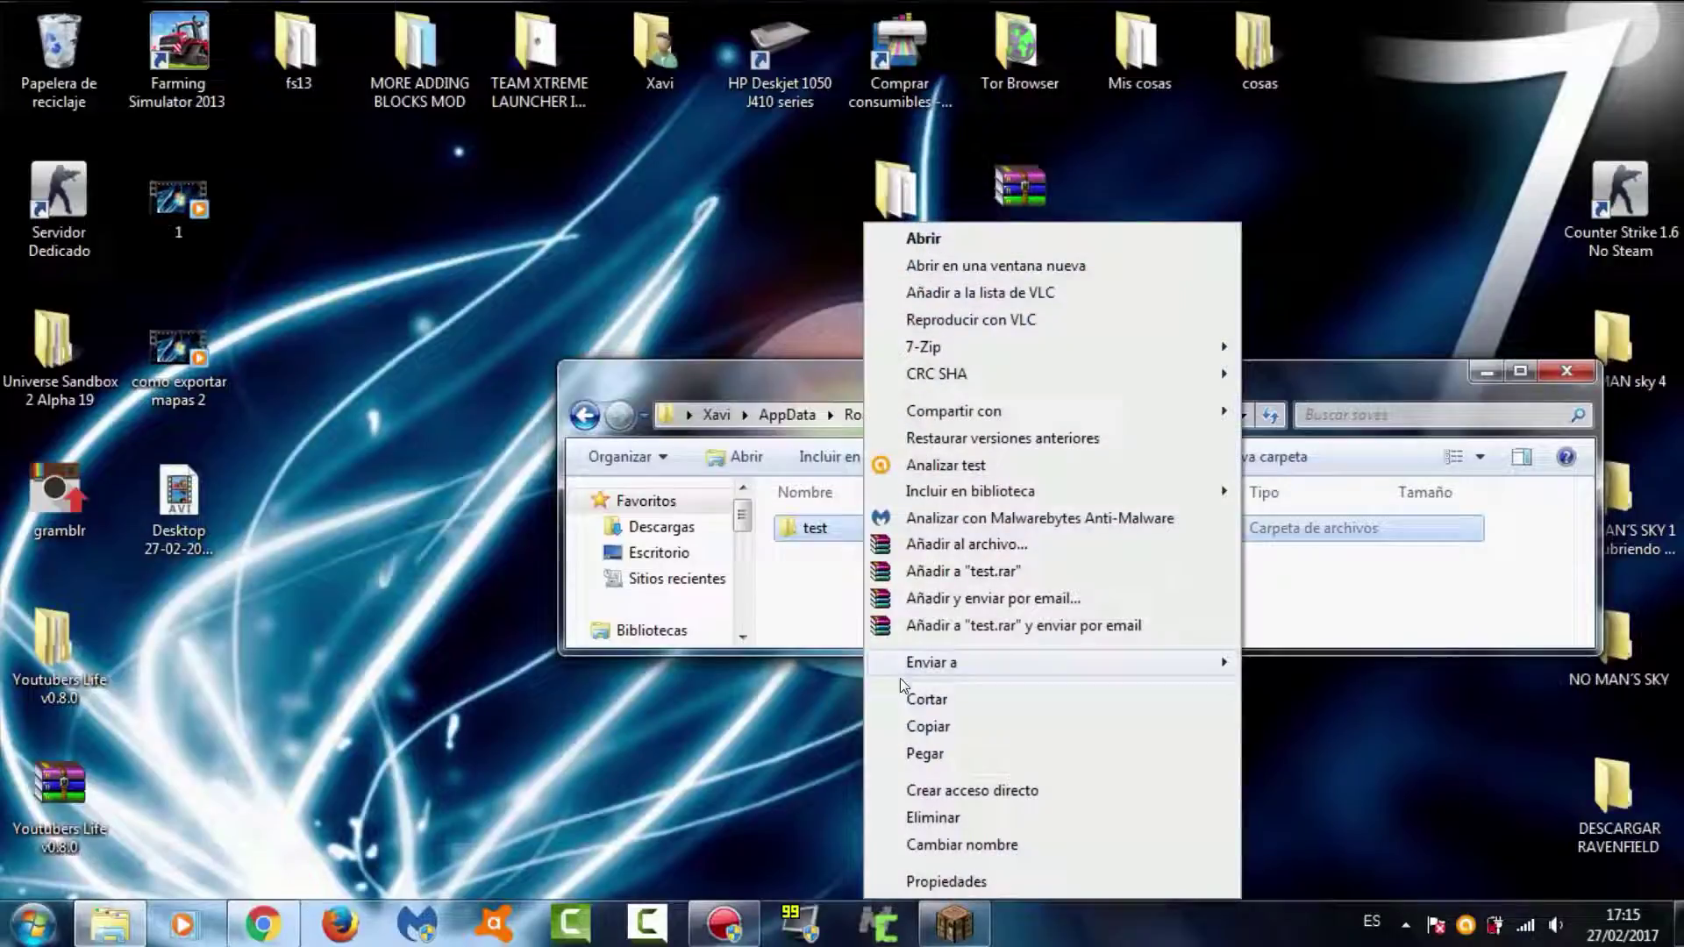
{"action": "left_click", "coordinate": [932, 818]}
{"action": "left_click", "coordinate": [947, 562]}
{"action": "left_click_drag", "start_coordinate": [896, 189], "coordinate": [860, 556]}
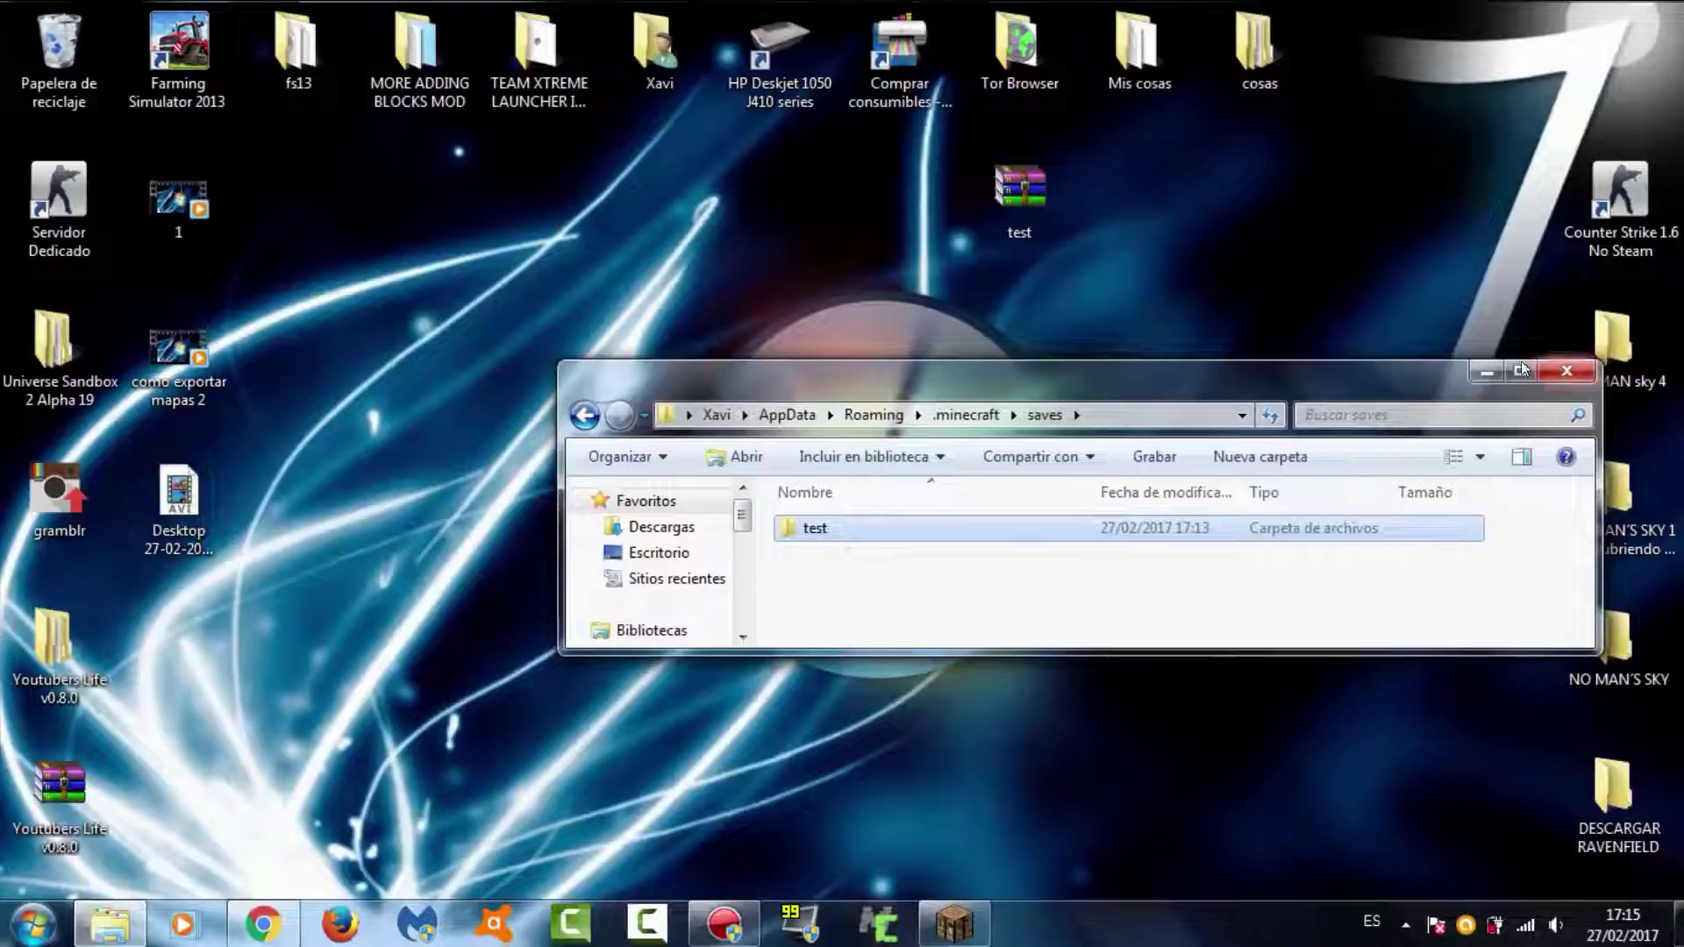
{"action": "left_click", "coordinate": [1567, 371]}
Switch to Minecraft and load the test world from the single-player world list.
{"action": "left_click", "coordinate": [955, 930]}
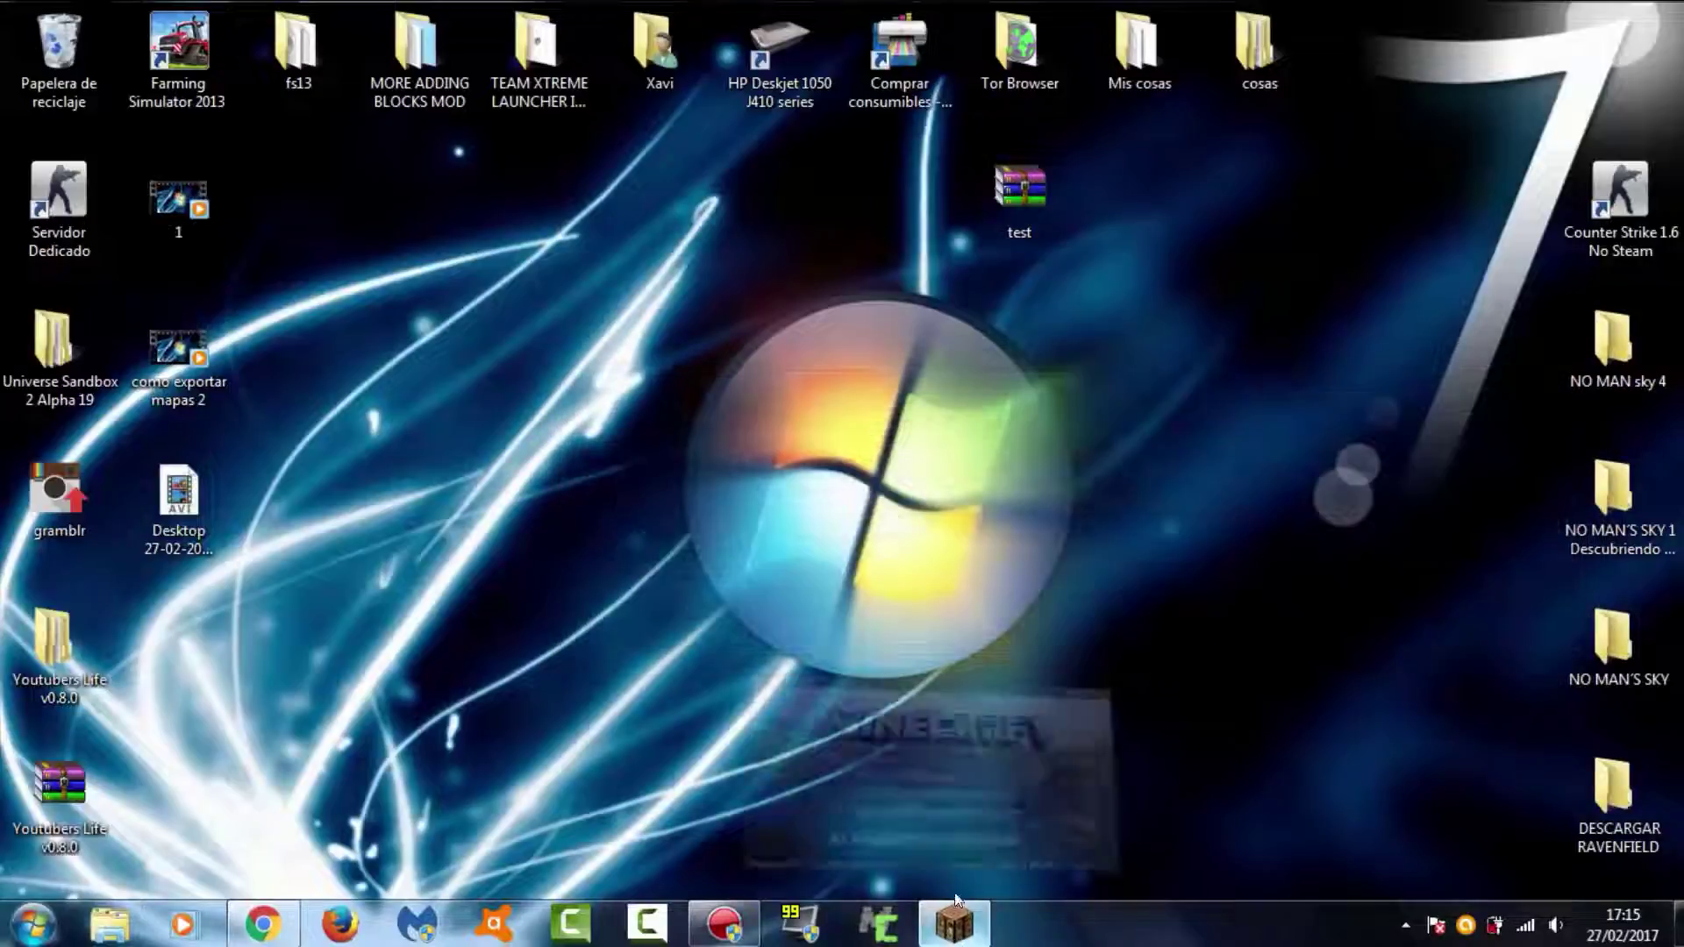
{"action": "left_click", "coordinate": [921, 503]}
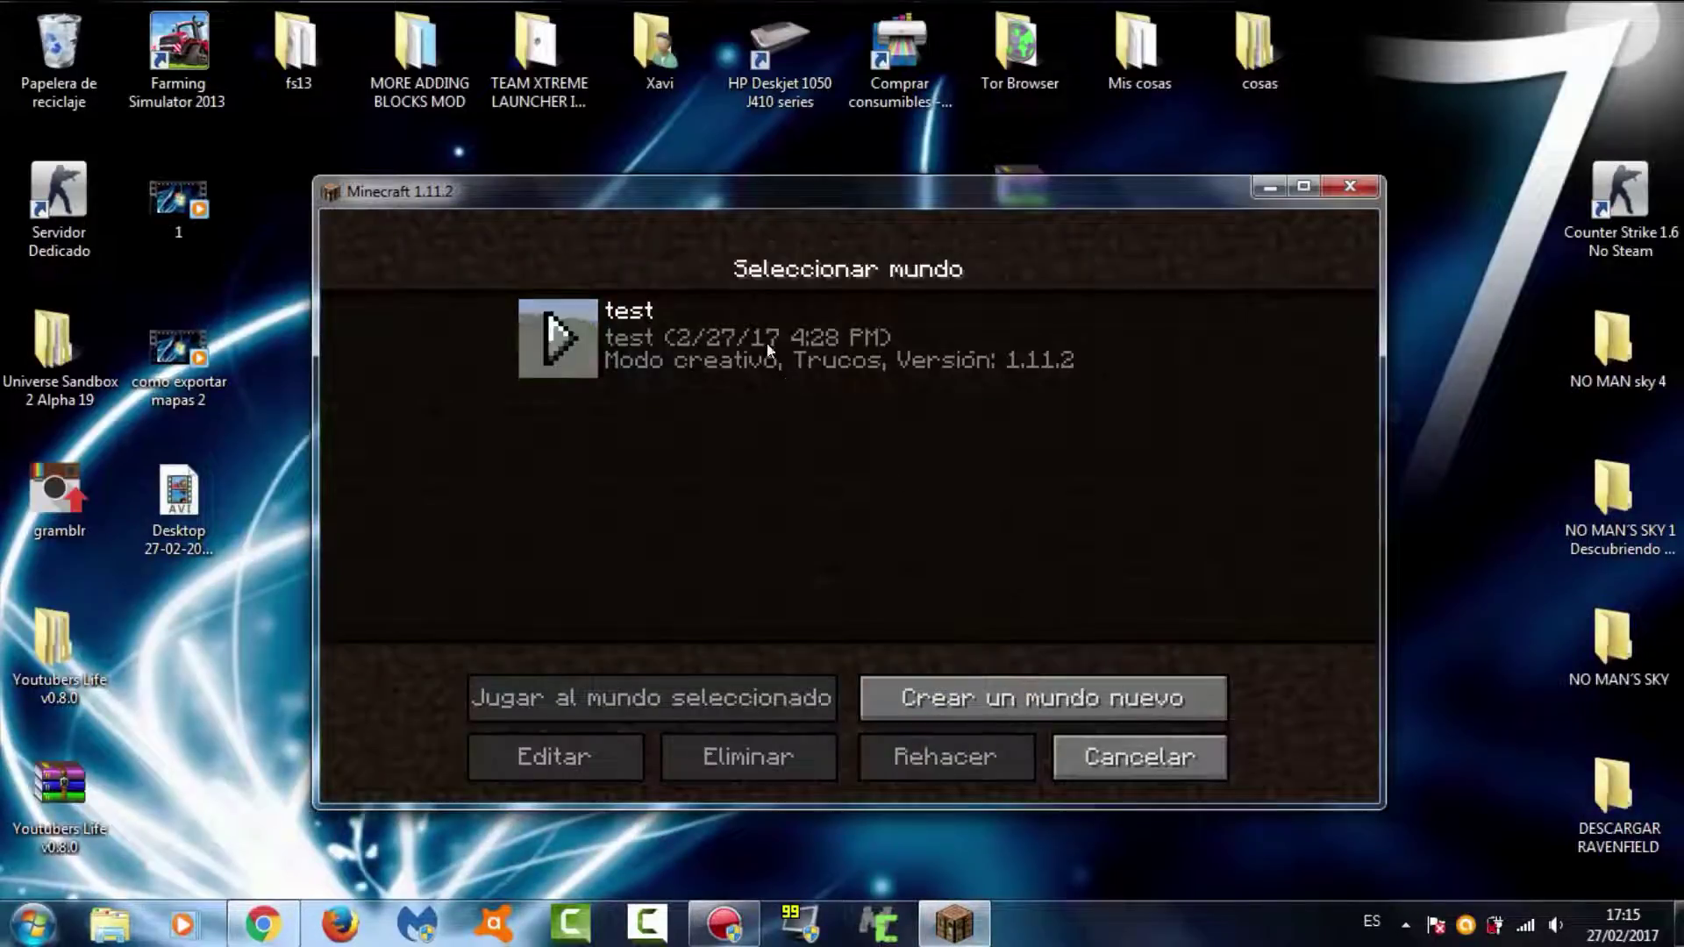
{"action": "left_click", "coordinate": [693, 351]}
{"action": "left_click", "coordinate": [746, 699]}
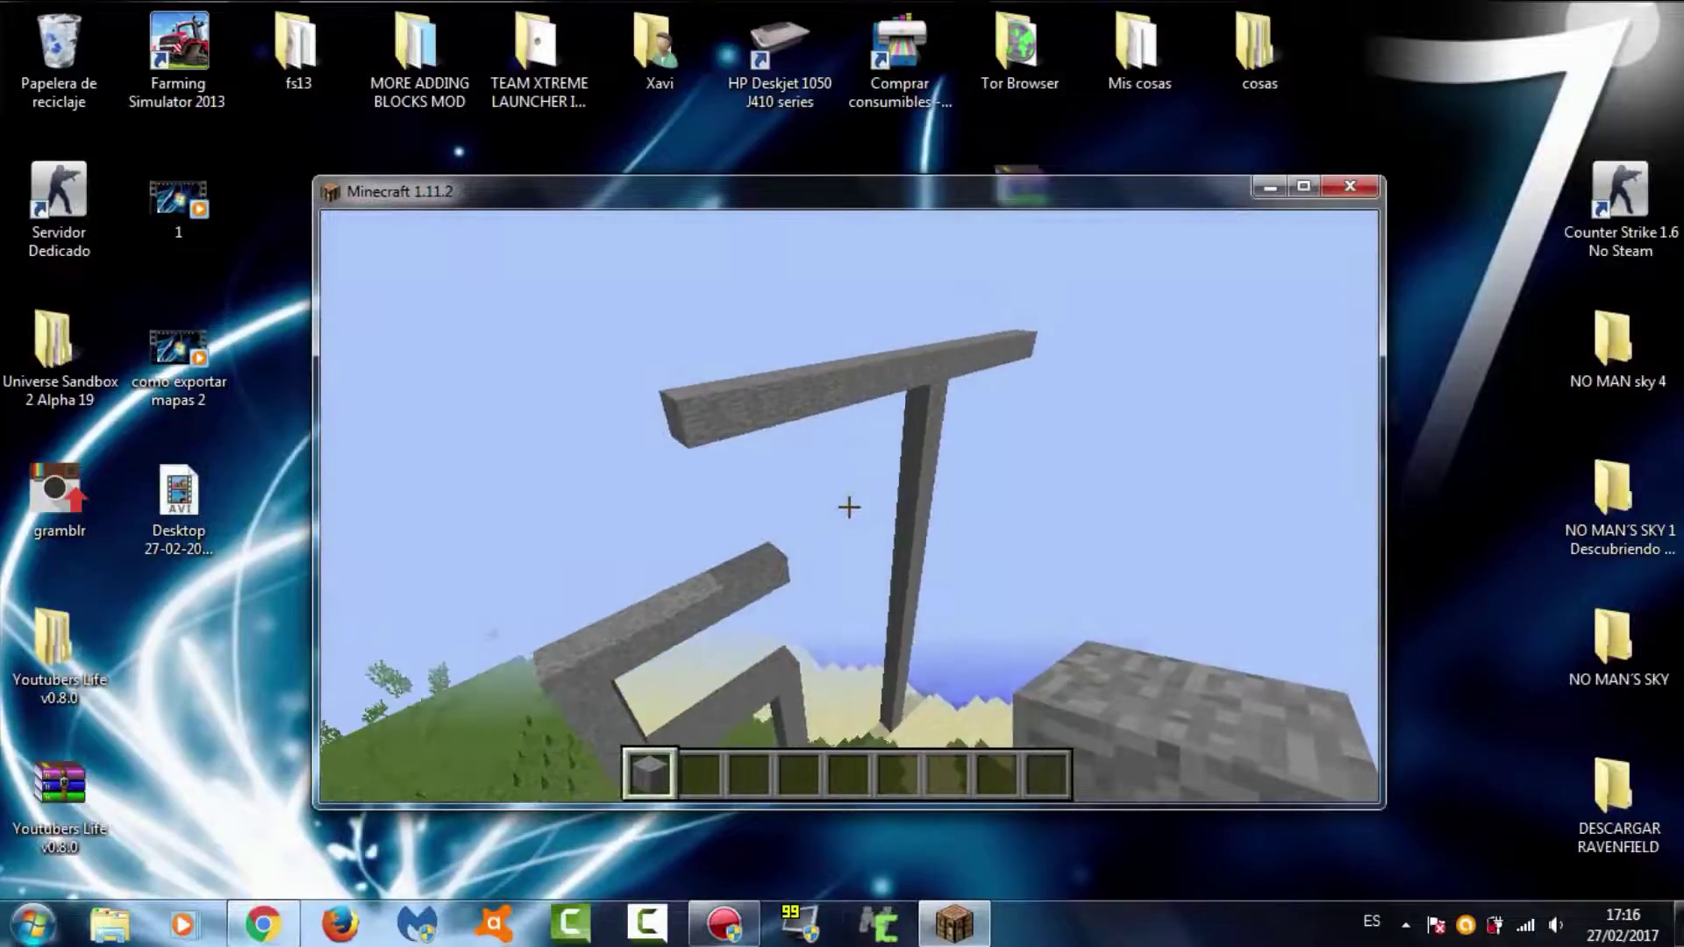
Maximize the game window and resume the test world to inspect its stone structures from above.
{"action": "key", "text": "Escape"}
{"action": "left_click", "coordinate": [1286, 187]}
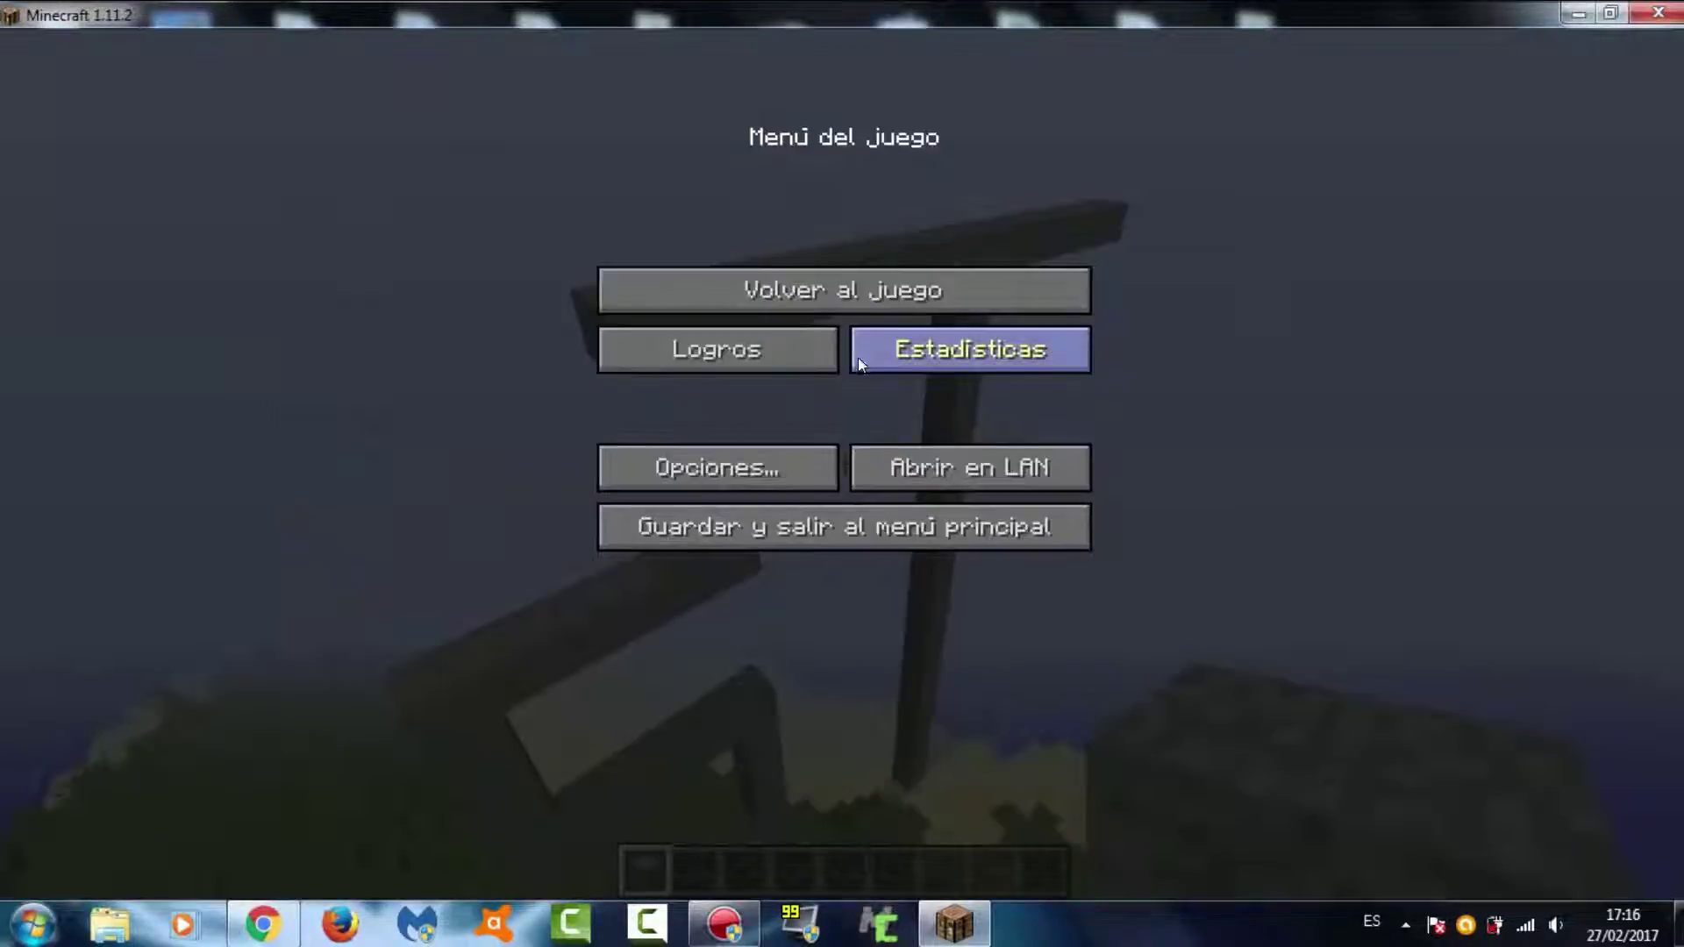
{"action": "left_click", "coordinate": [892, 292]}
{"action": "key", "text": "space"}
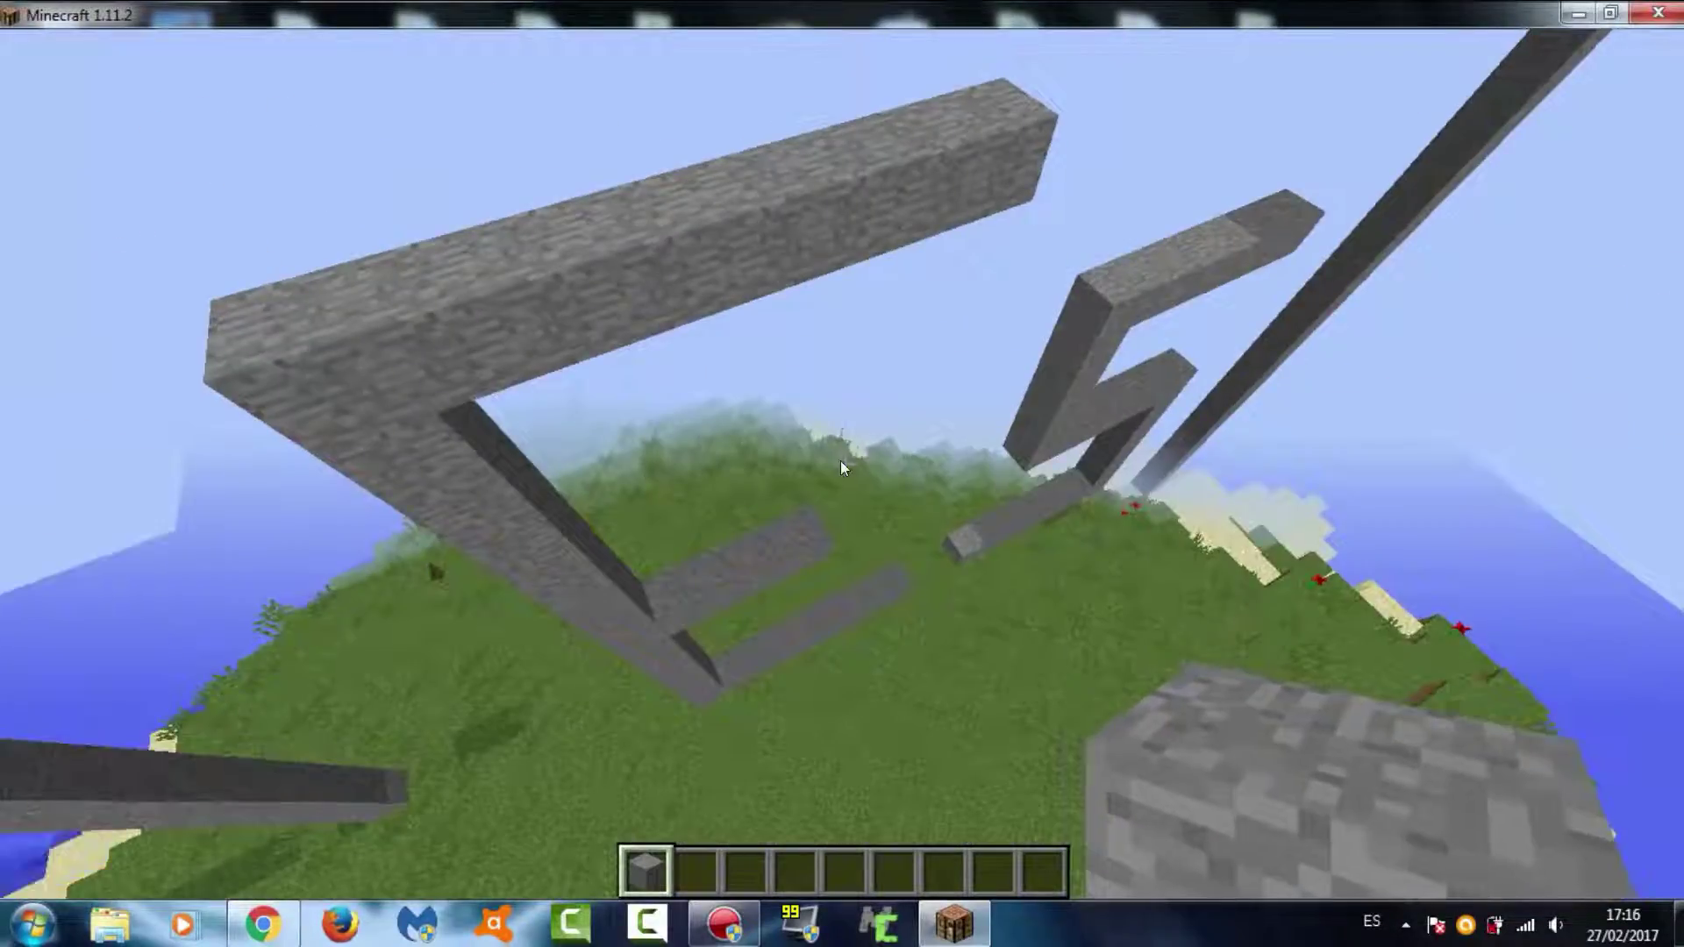
Save and quit the test world to the main menu, and close Minecraft.
{"action": "key", "text": "Escape"}
{"action": "left_click", "coordinate": [867, 529]}
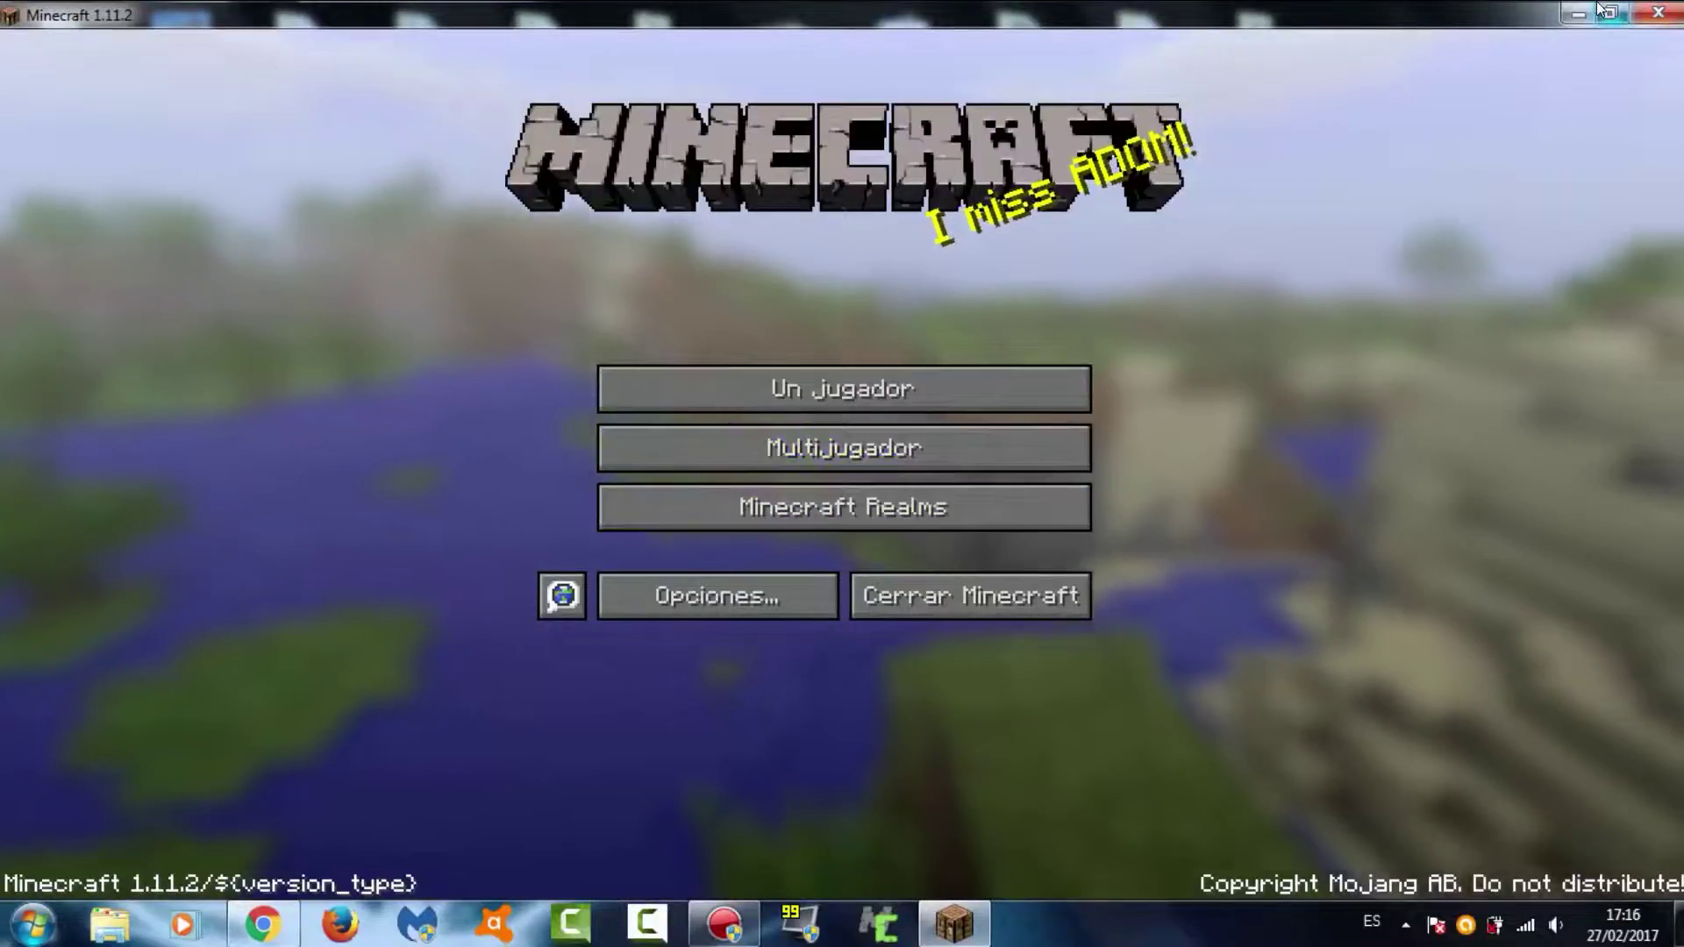
{"action": "left_click", "coordinate": [1650, 11]}
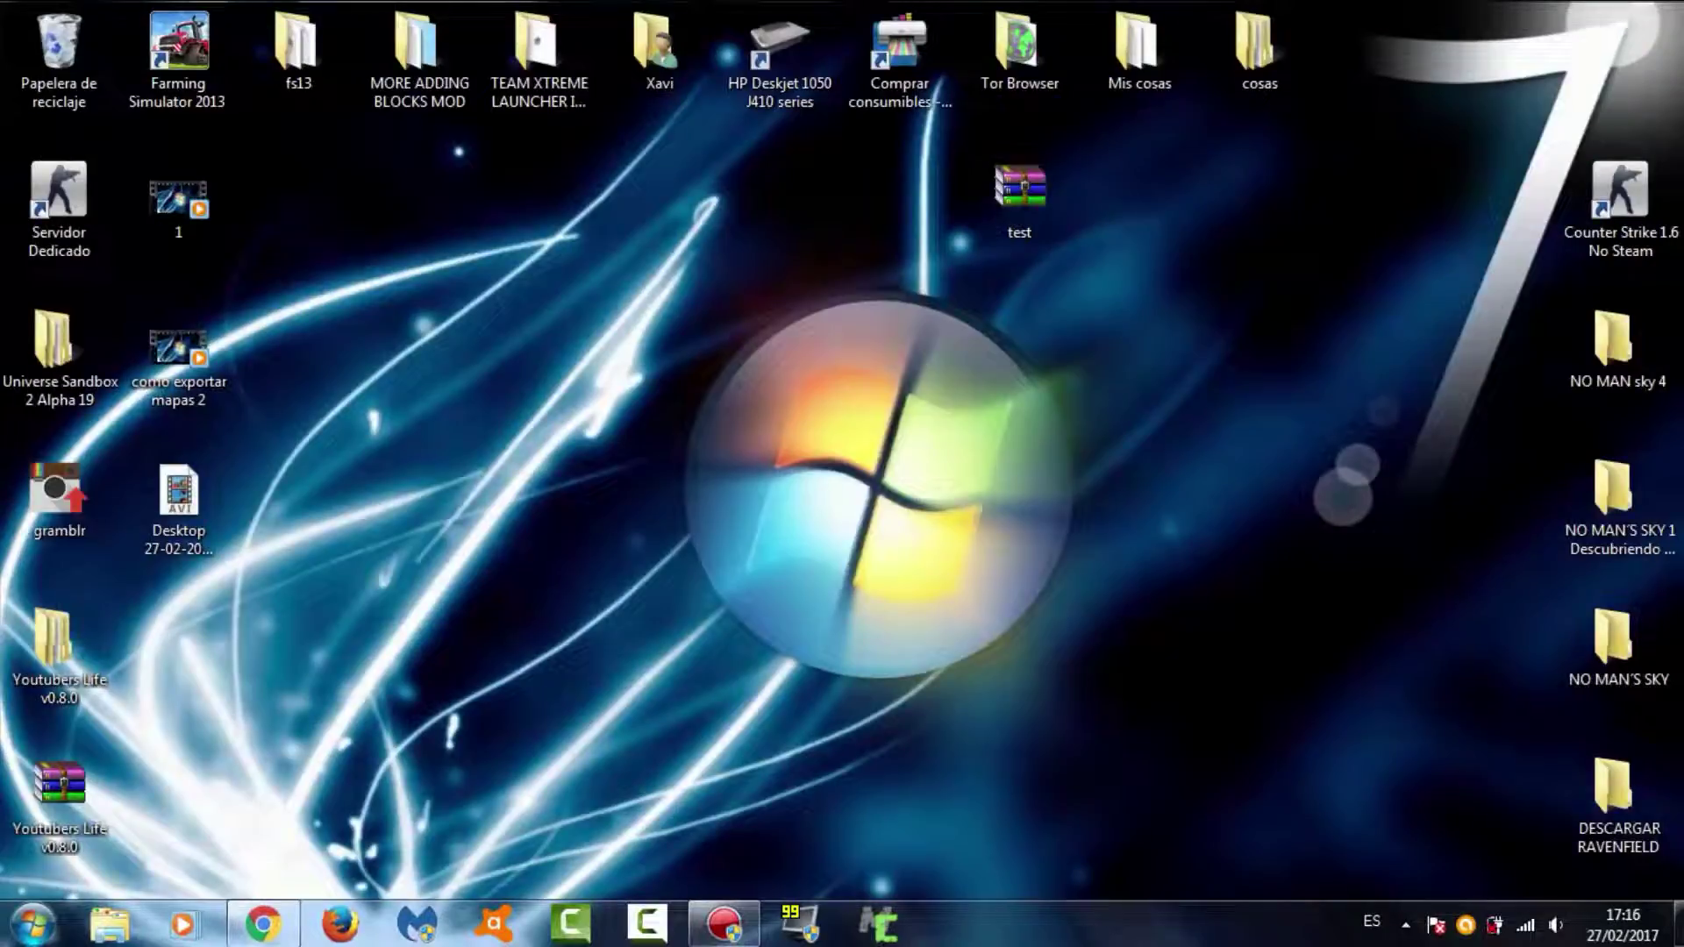
Launch Titan Minecraft Launcher and log in with the username gamesoft full.
{"action": "left_click", "coordinate": [33, 923]}
{"action": "left_click", "coordinate": [154, 498]}
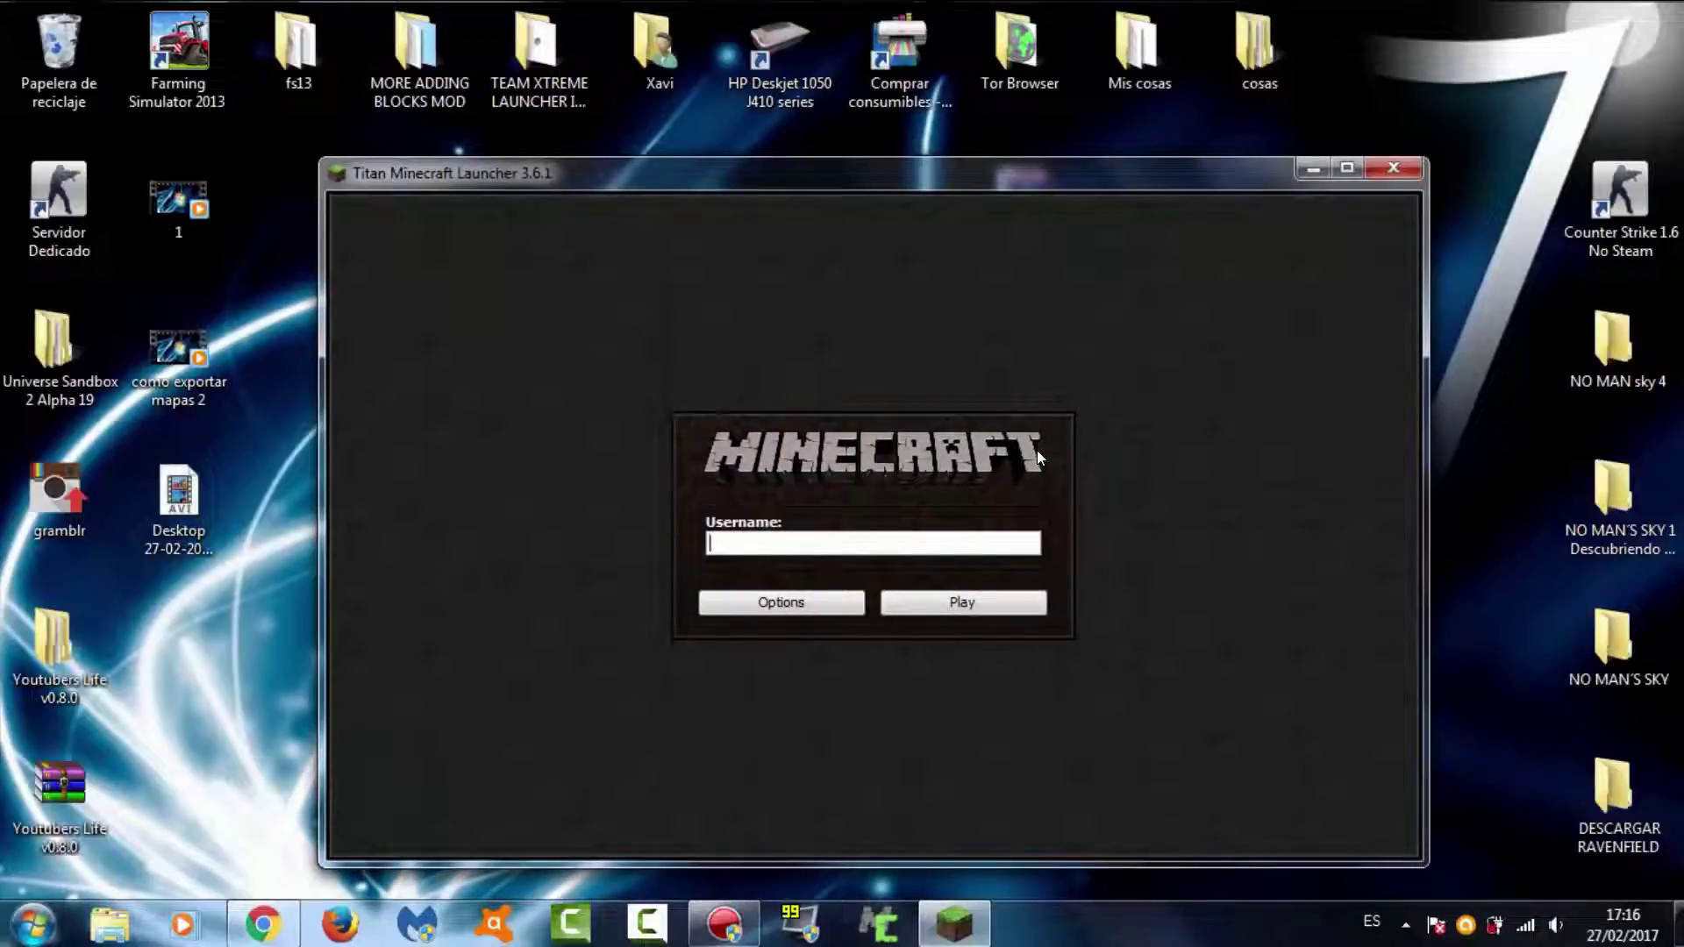
{"action": "type", "text": "gamesoft full"}
{"action": "key", "text": "Return"}
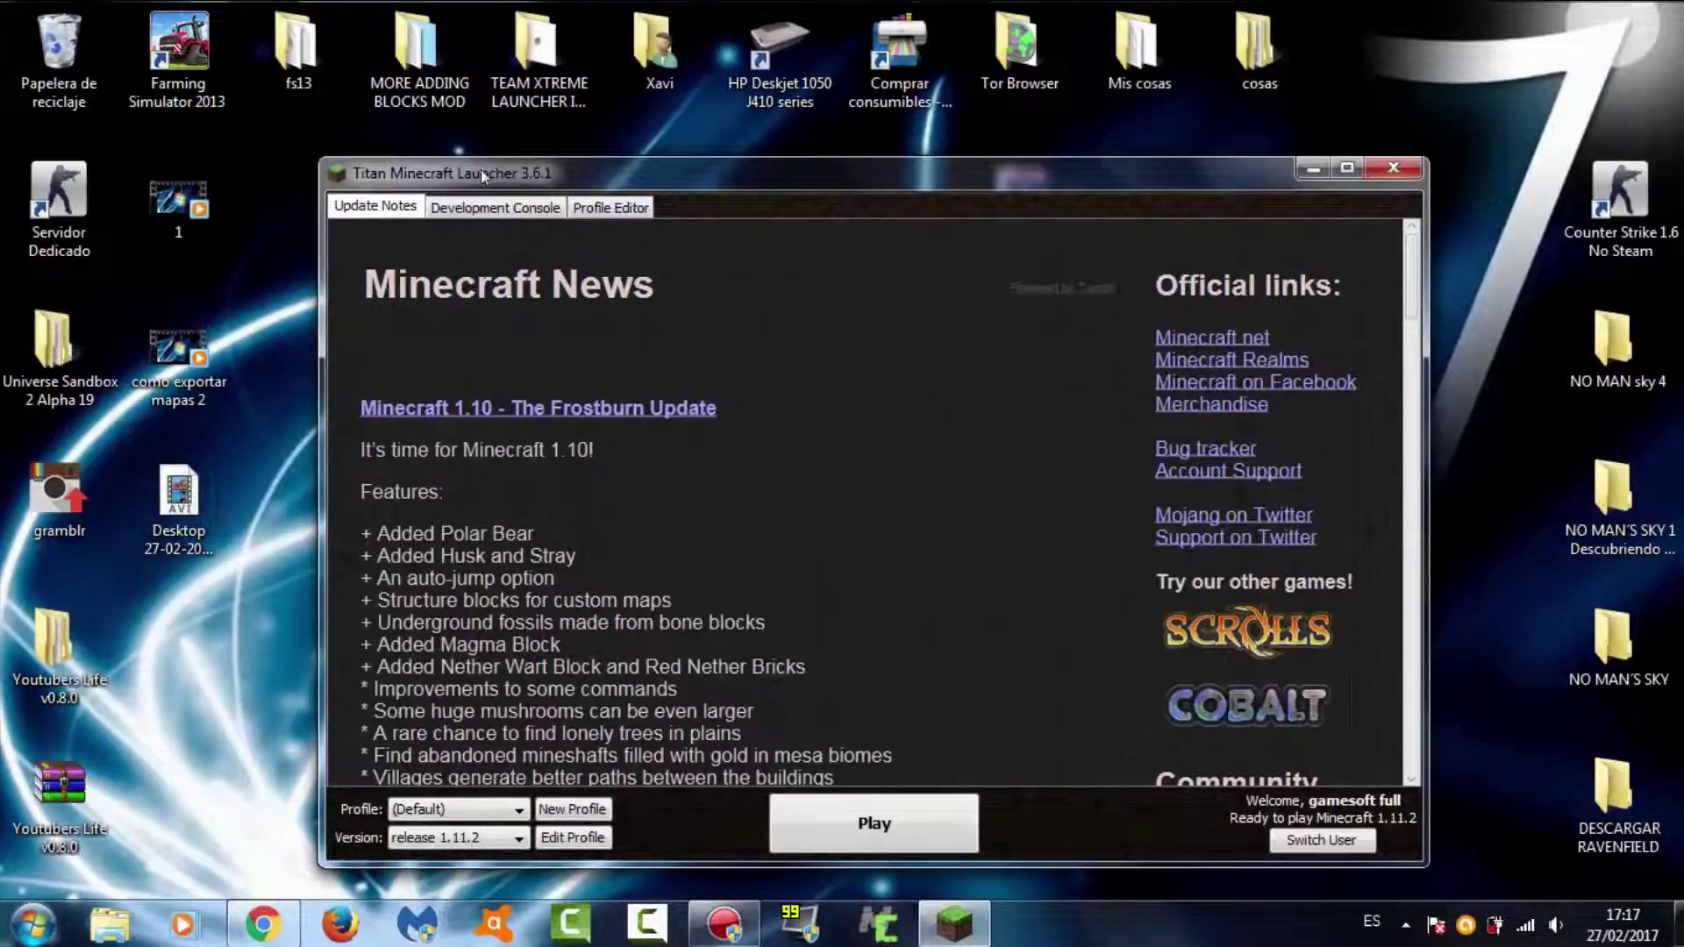
Browse the launcher's available game versions, from the old alpha and beta builds to the releases, without choosing one.
{"action": "left_click", "coordinate": [480, 843]}
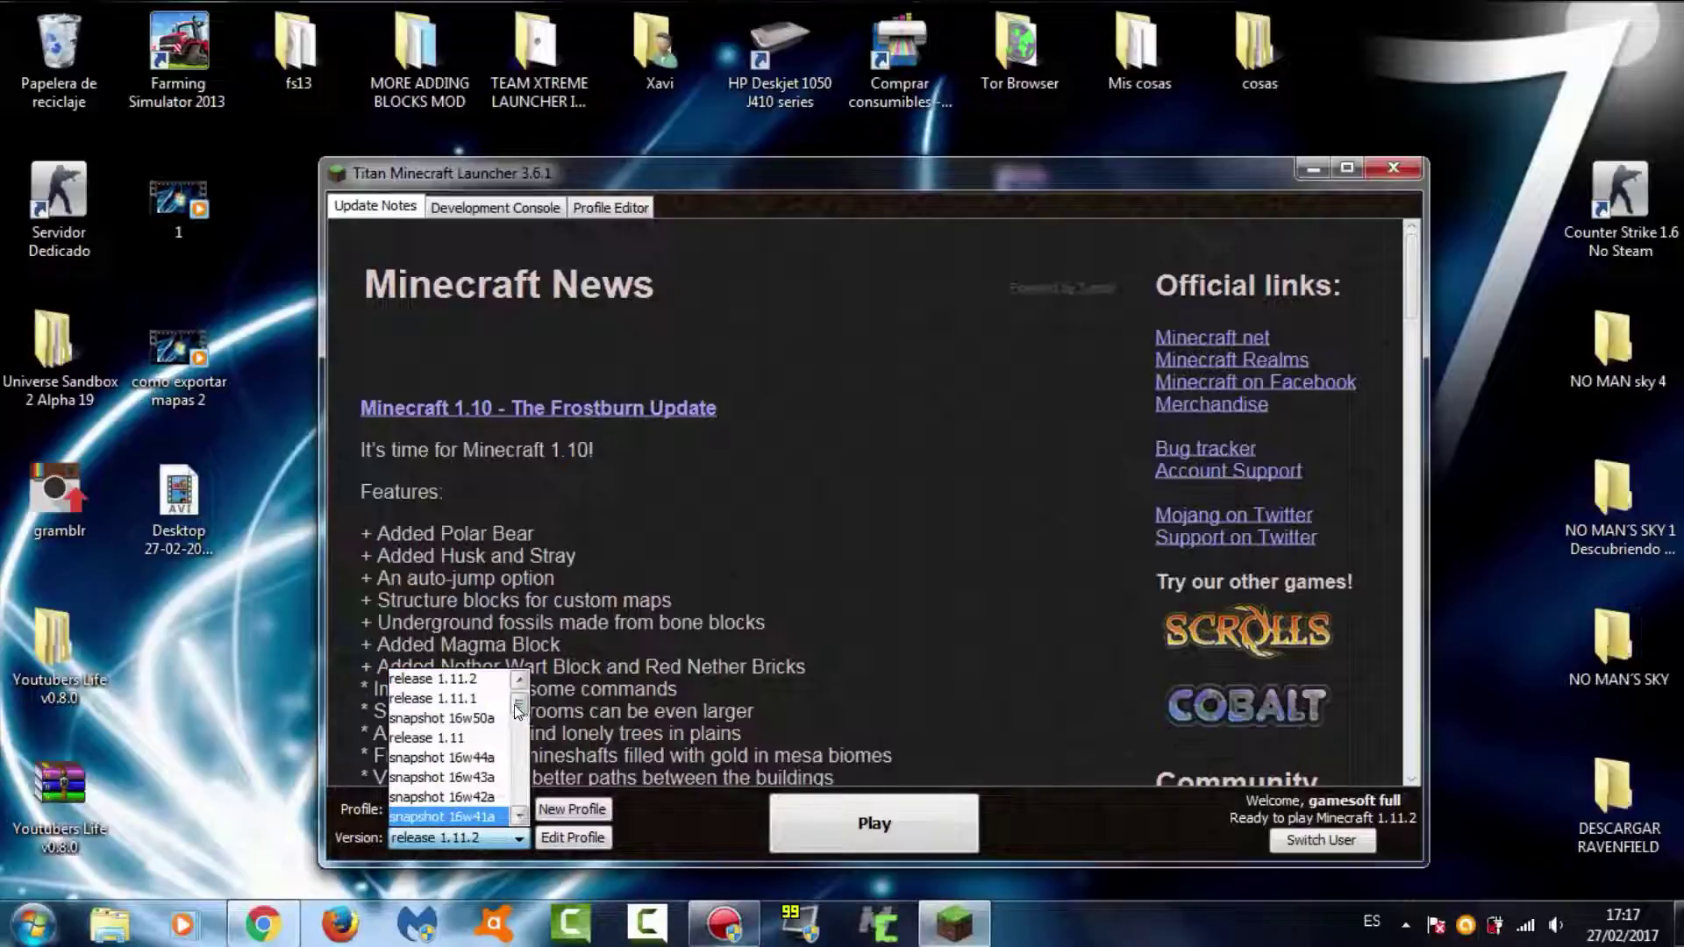
{"action": "left_click_drag", "start_coordinate": [520, 709], "coordinate": [526, 766]}
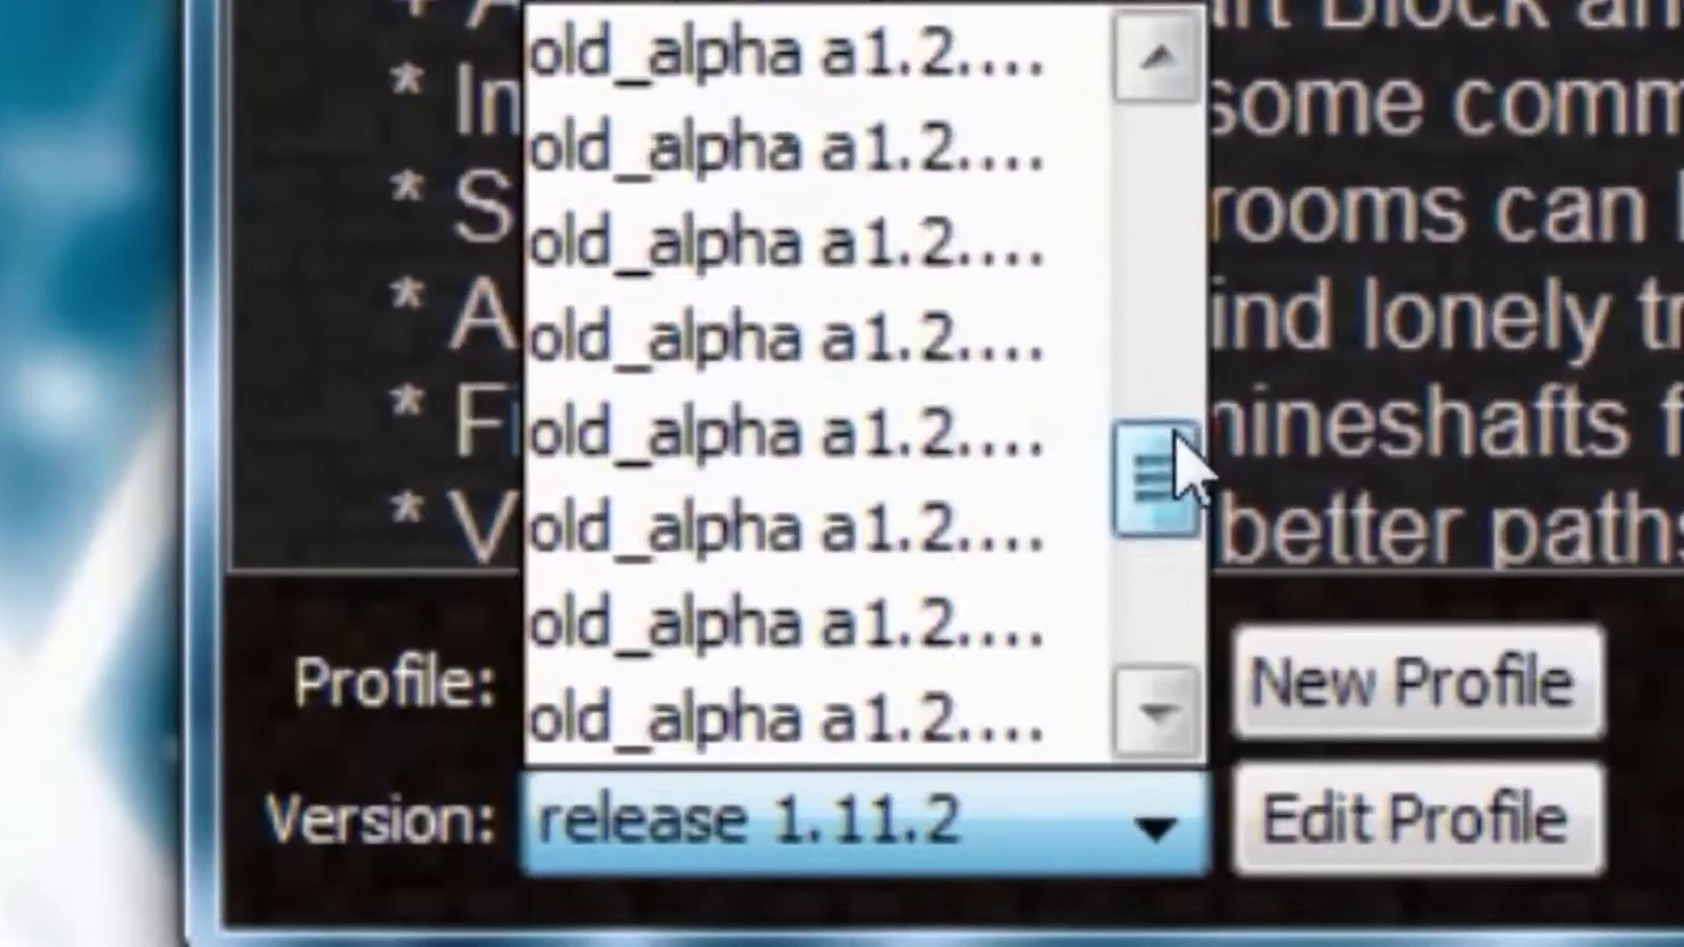
{"action": "left_click_drag", "start_coordinate": [1175, 430], "coordinate": [1156, 360]}
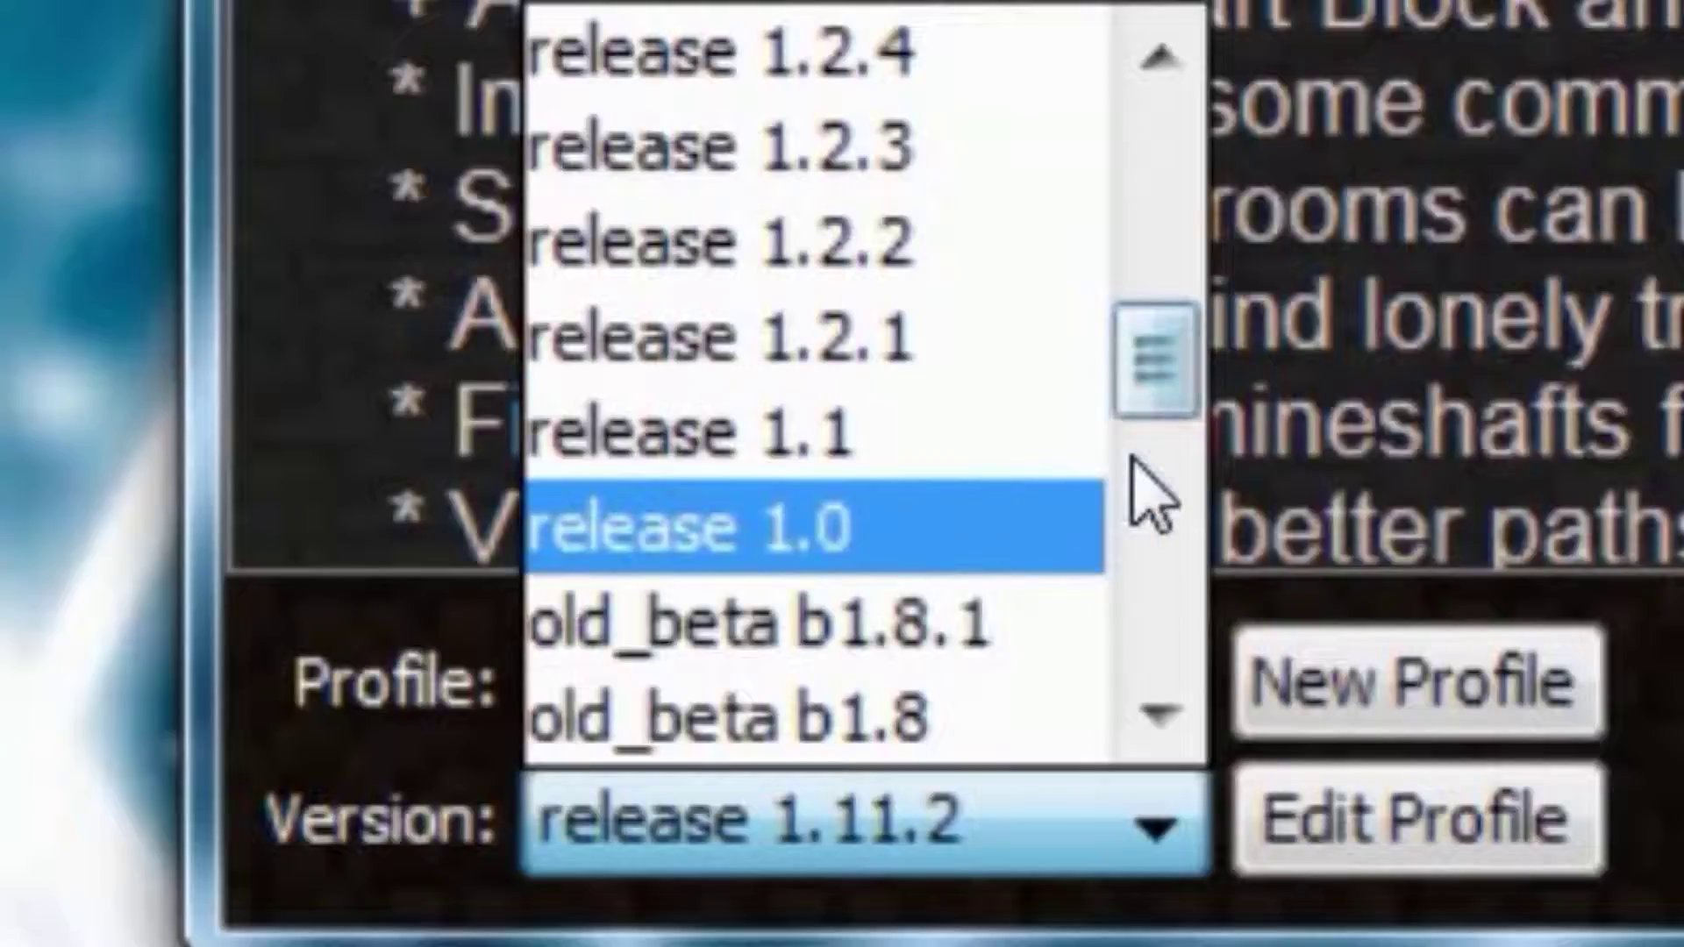
{"action": "left_click_drag", "start_coordinate": [1133, 359], "coordinate": [1168, 339]}
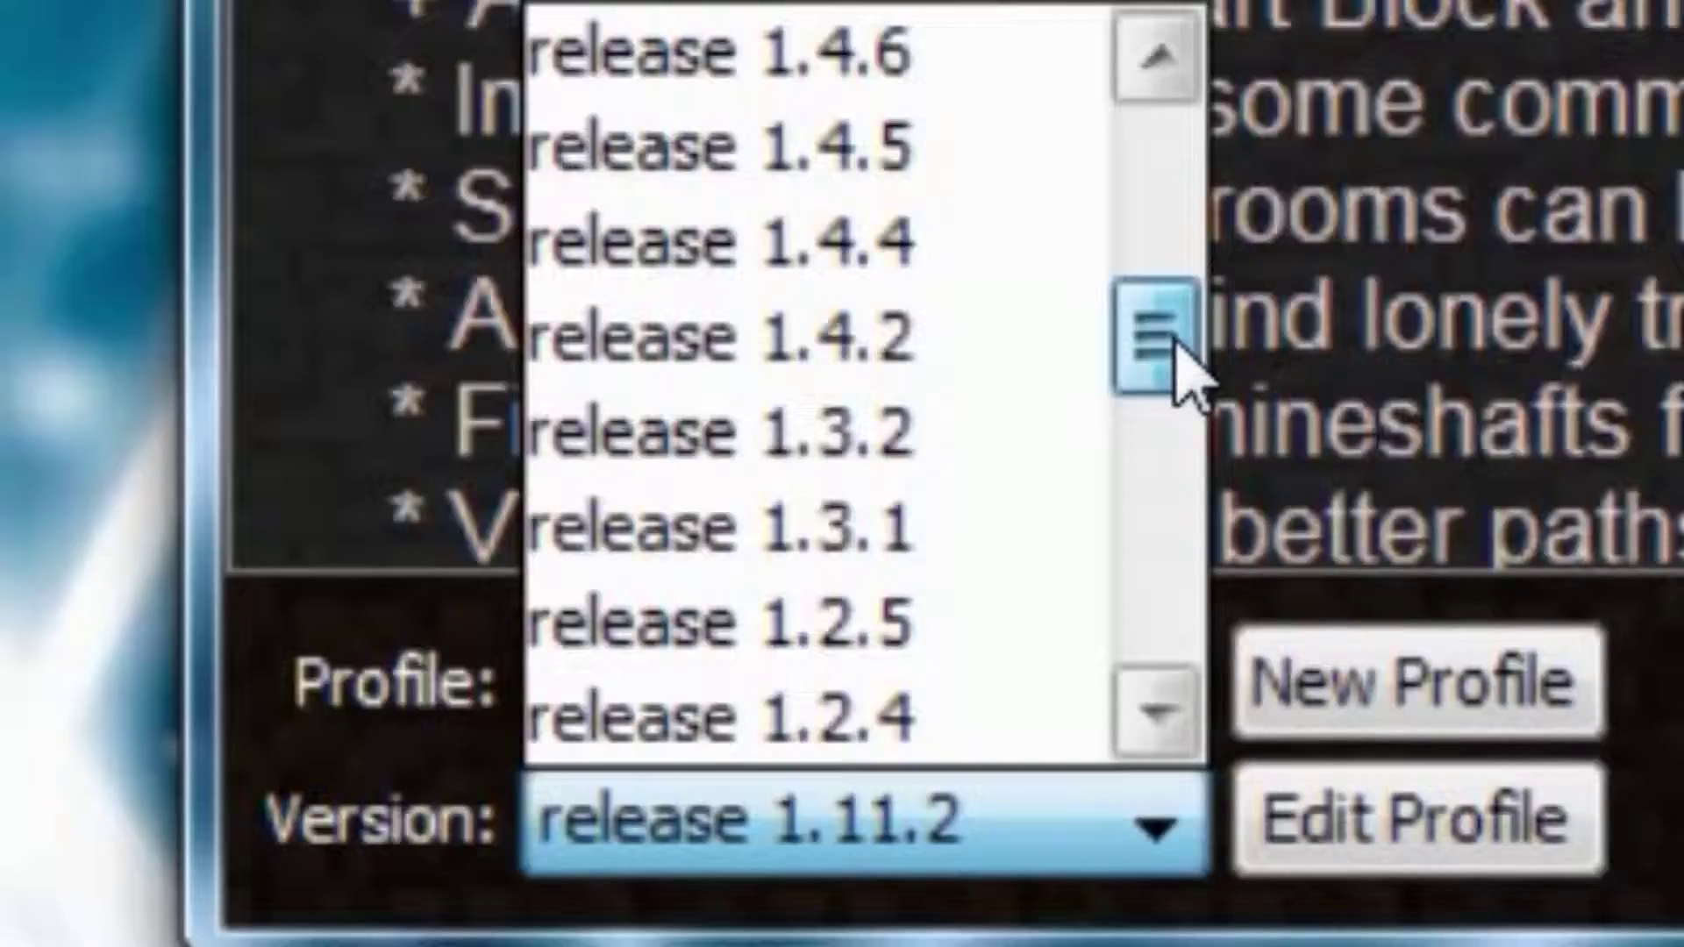
{"action": "left_click_drag", "start_coordinate": [1180, 342], "coordinate": [1167, 386]}
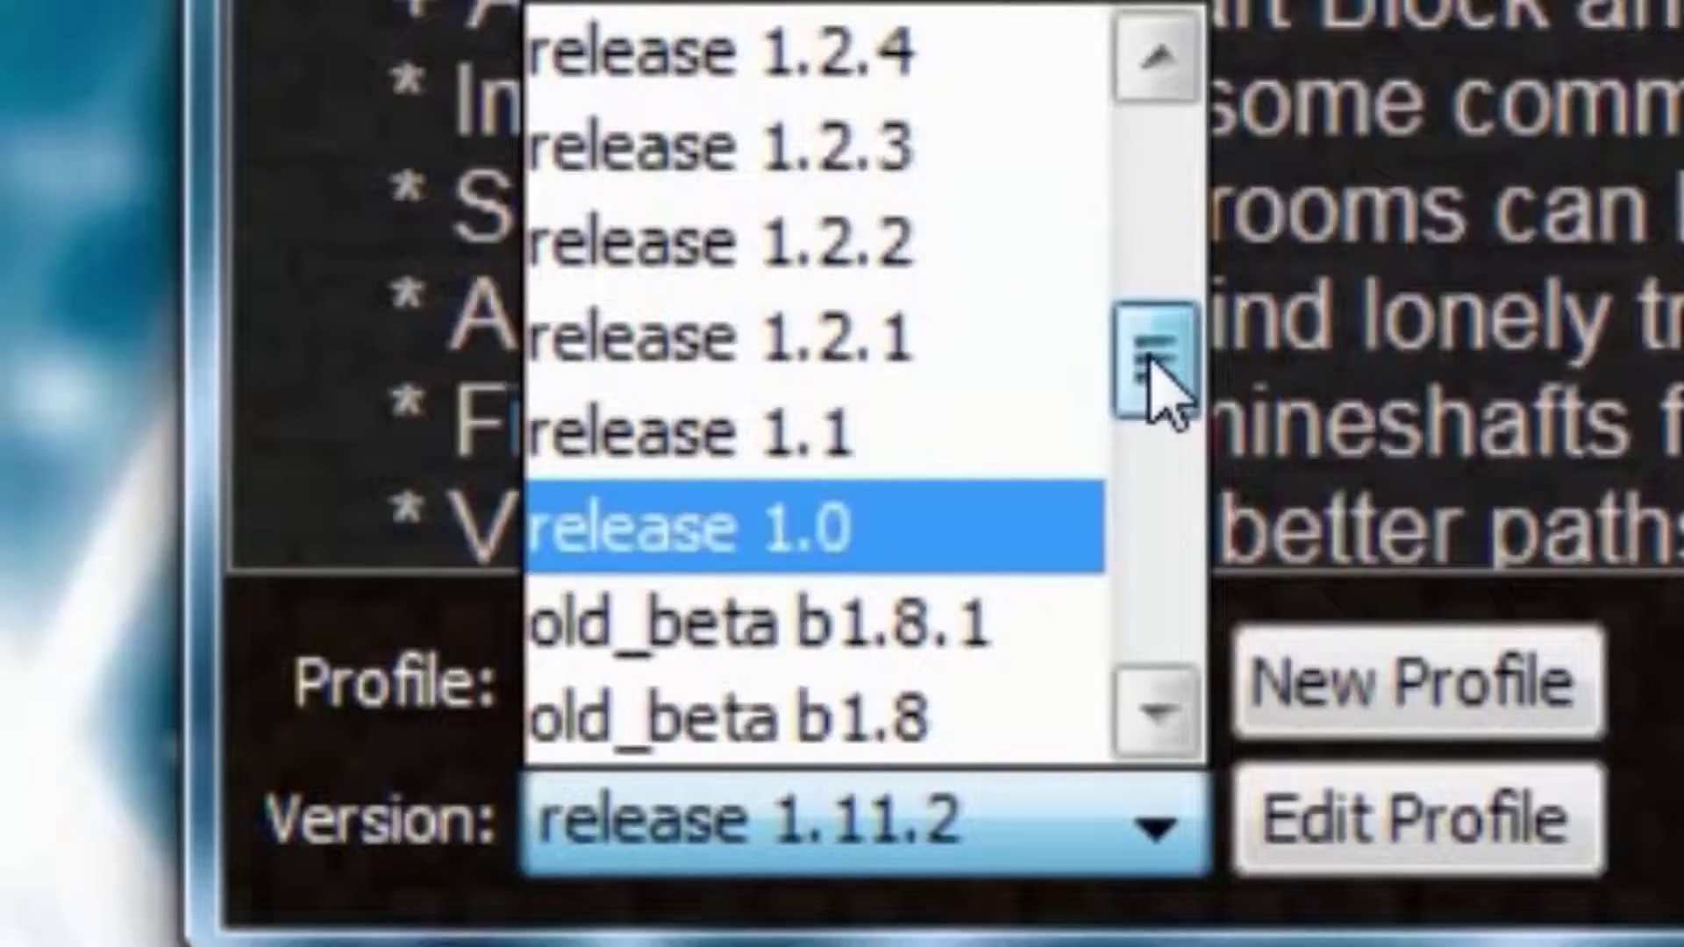
{"action": "left_click", "coordinate": [1452, 369]}
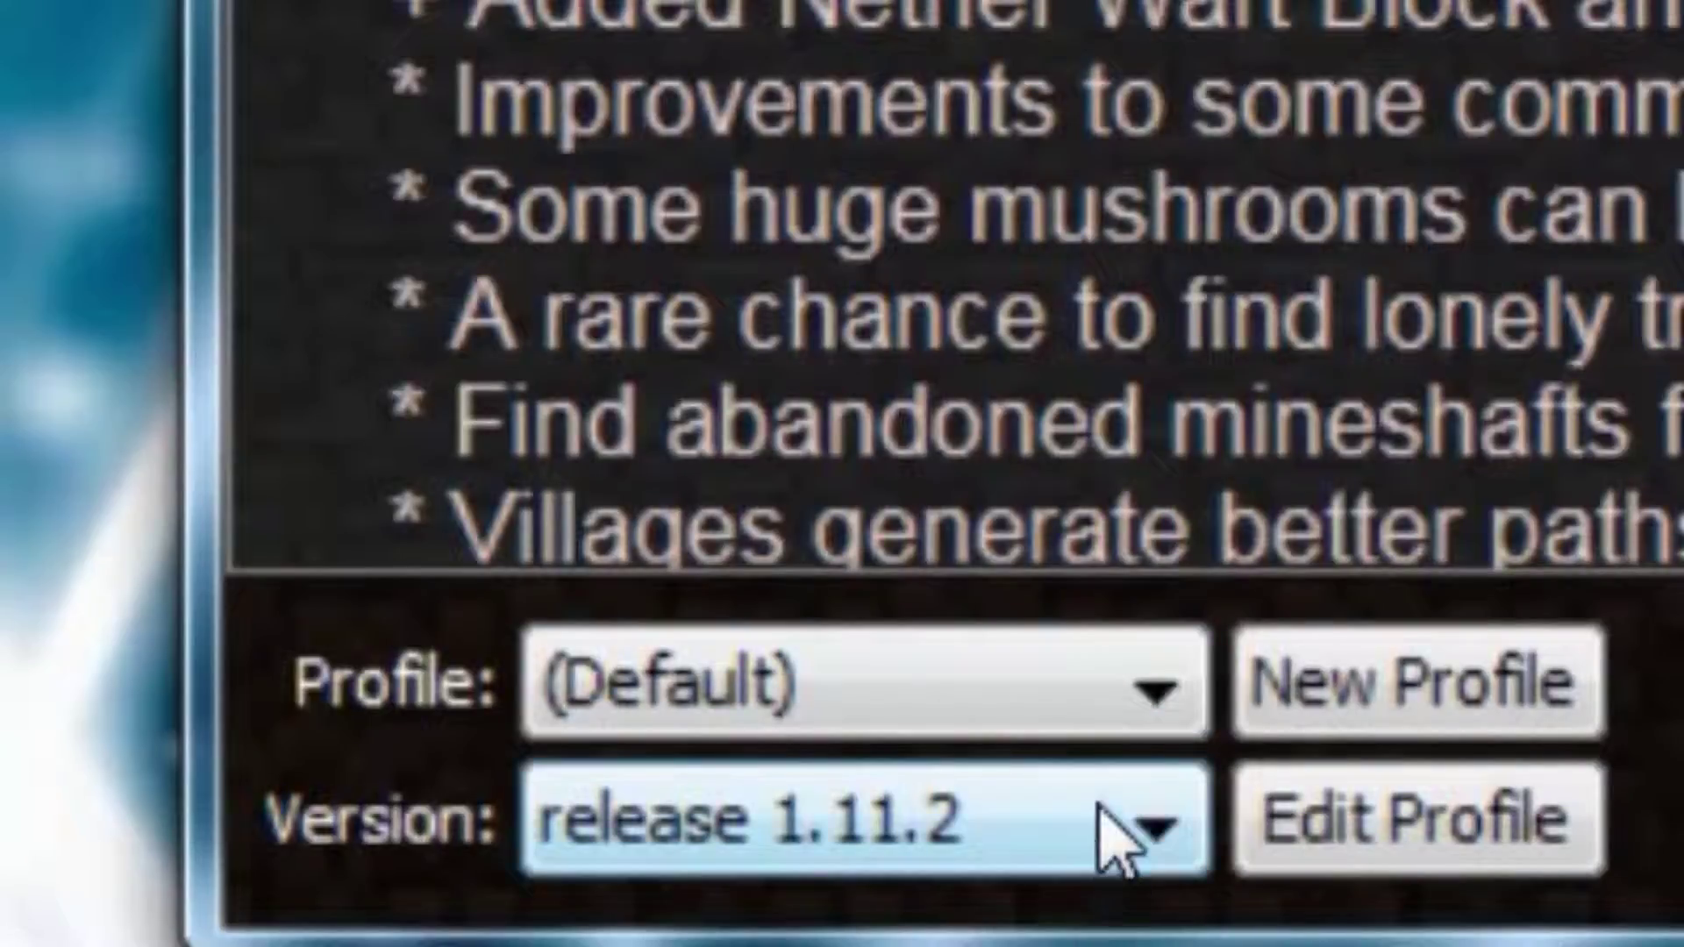
Set the launcher's game version to release 1.11.
{"action": "left_click", "coordinate": [1116, 834]}
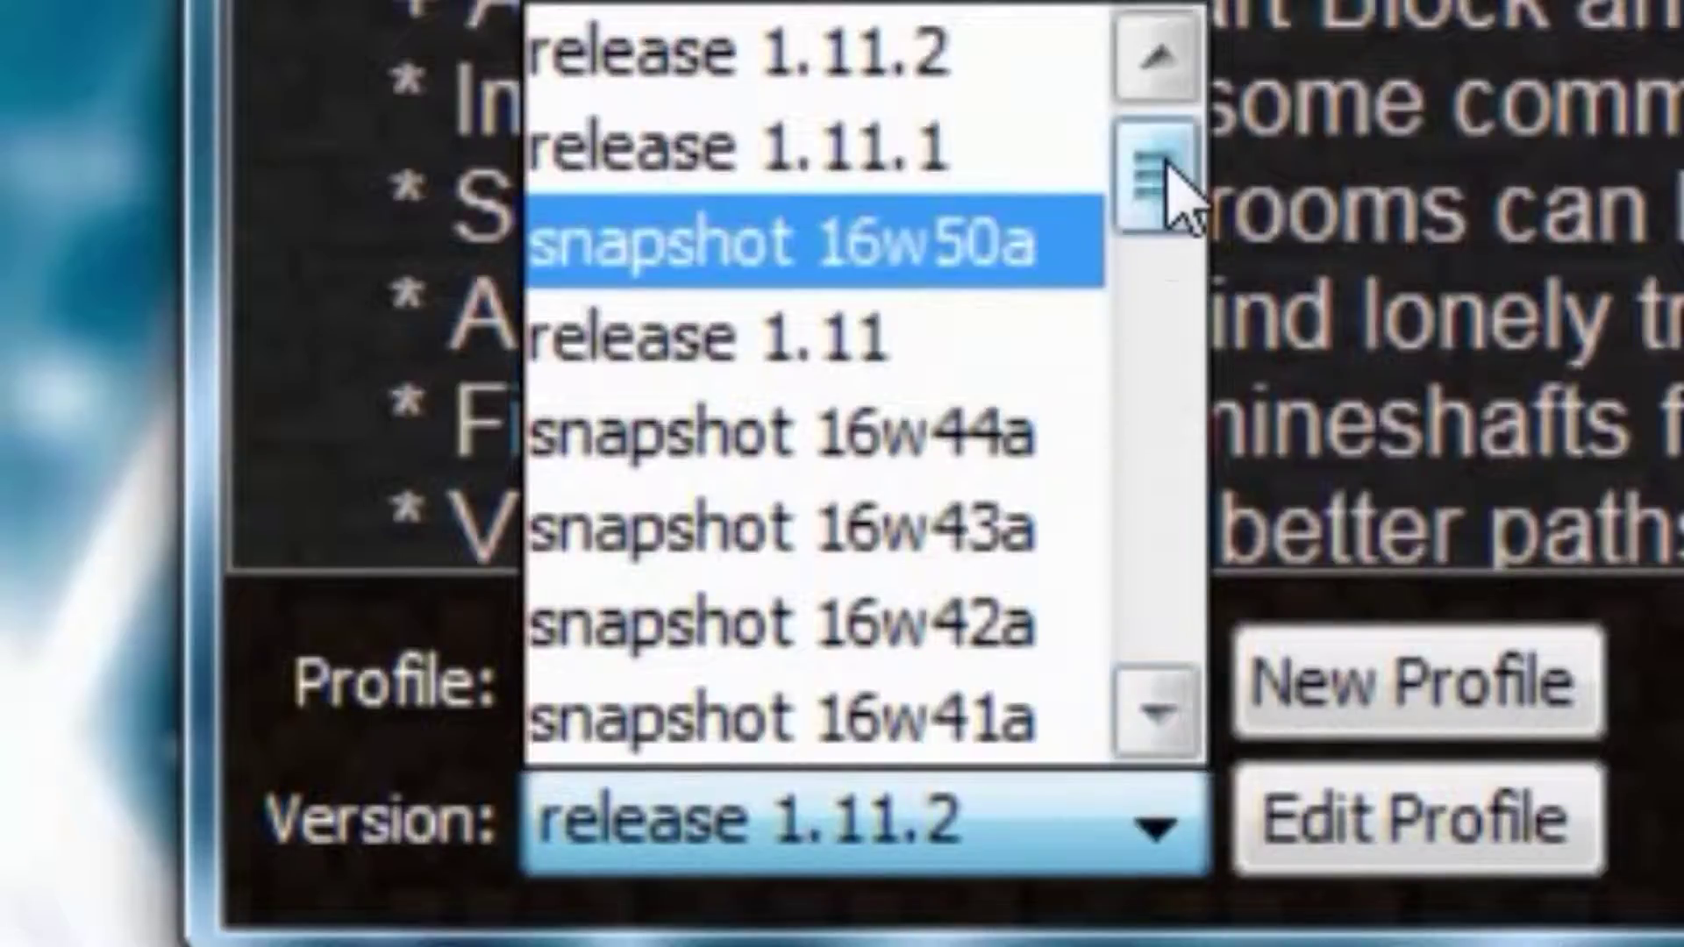
{"action": "left_click_drag", "start_coordinate": [1167, 163], "coordinate": [997, 237]}
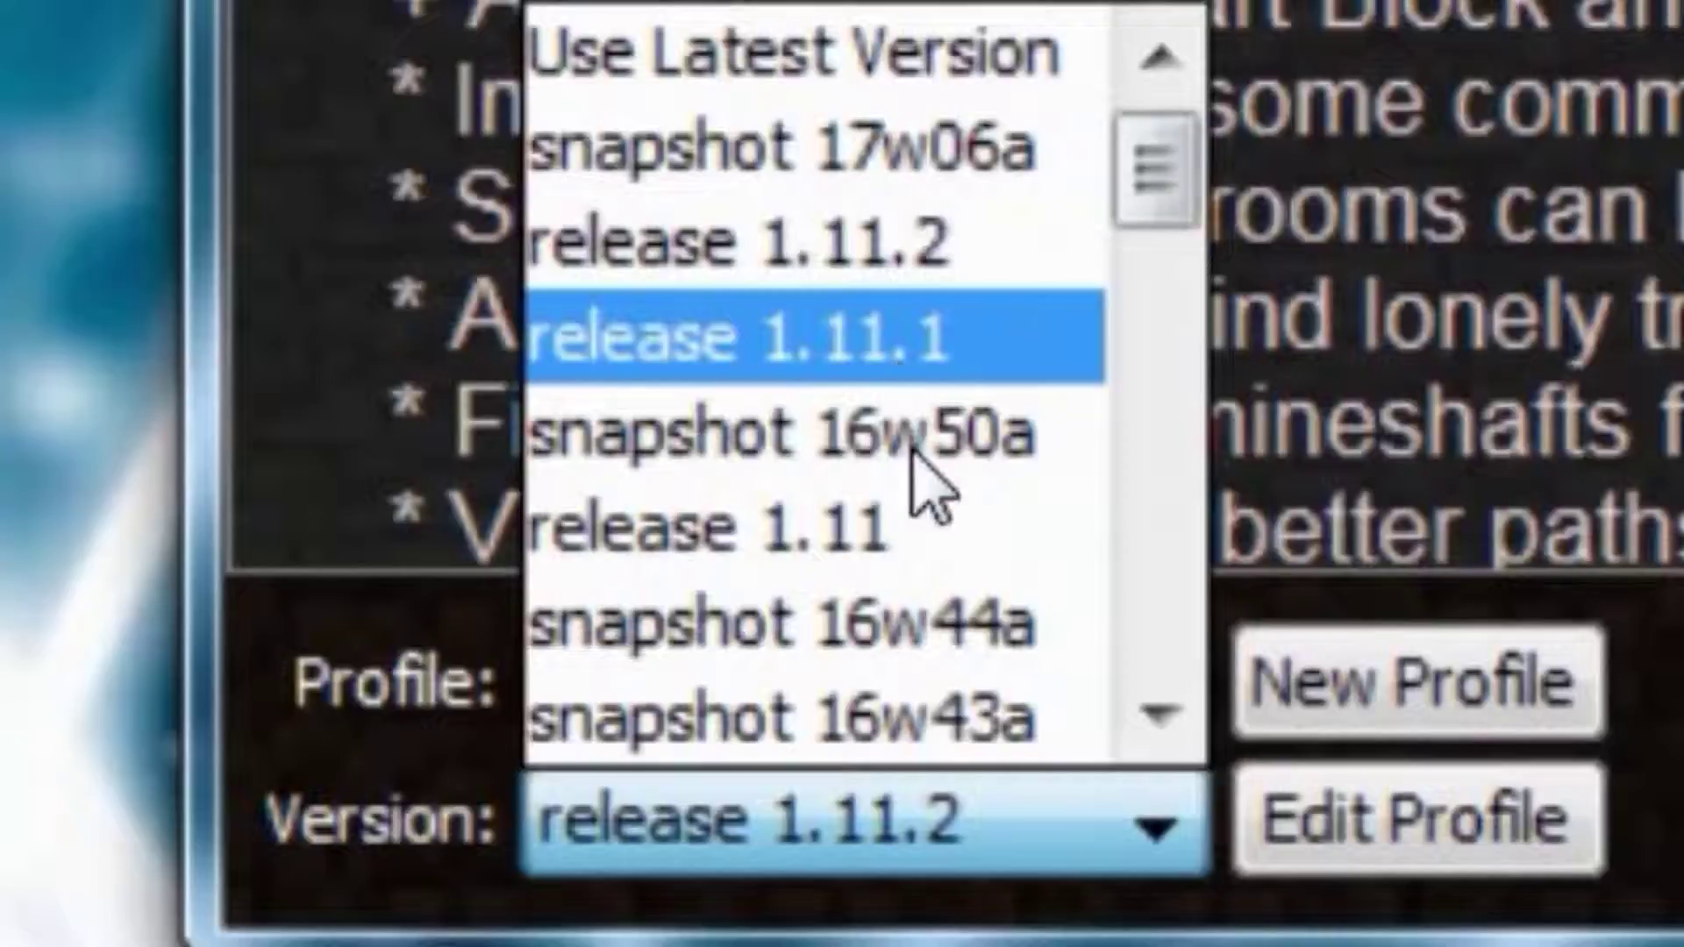
{"action": "left_click", "coordinate": [903, 500]}
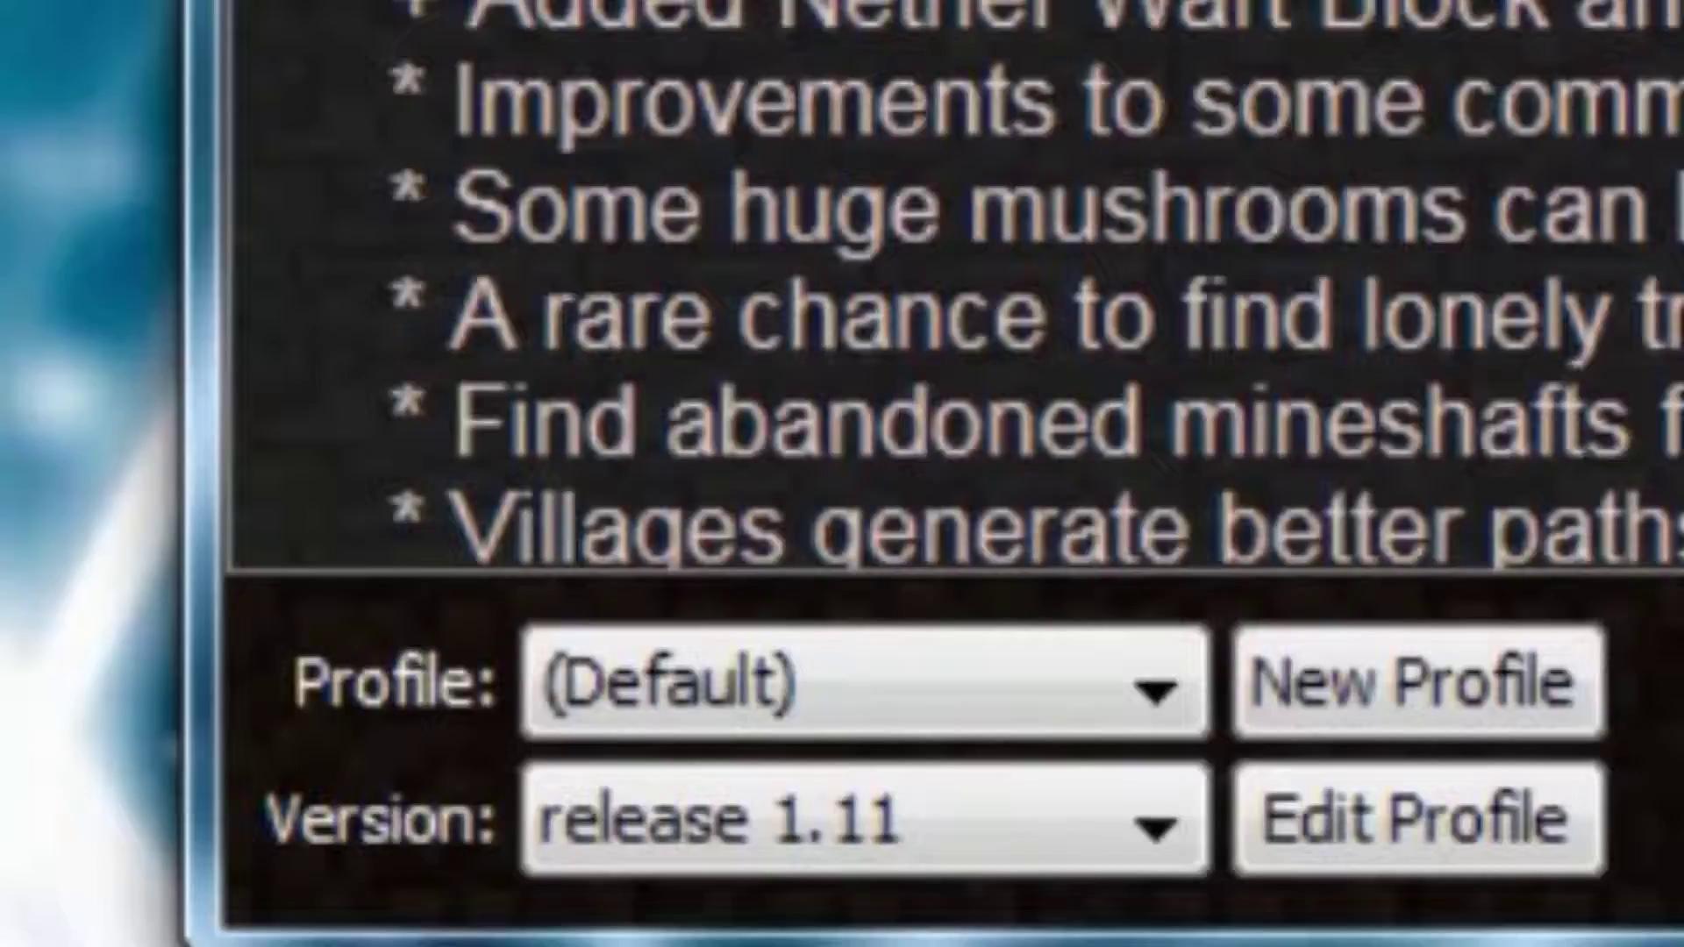
Set the launcher's game version to release 1.9.
{"action": "left_click", "coordinate": [890, 829]}
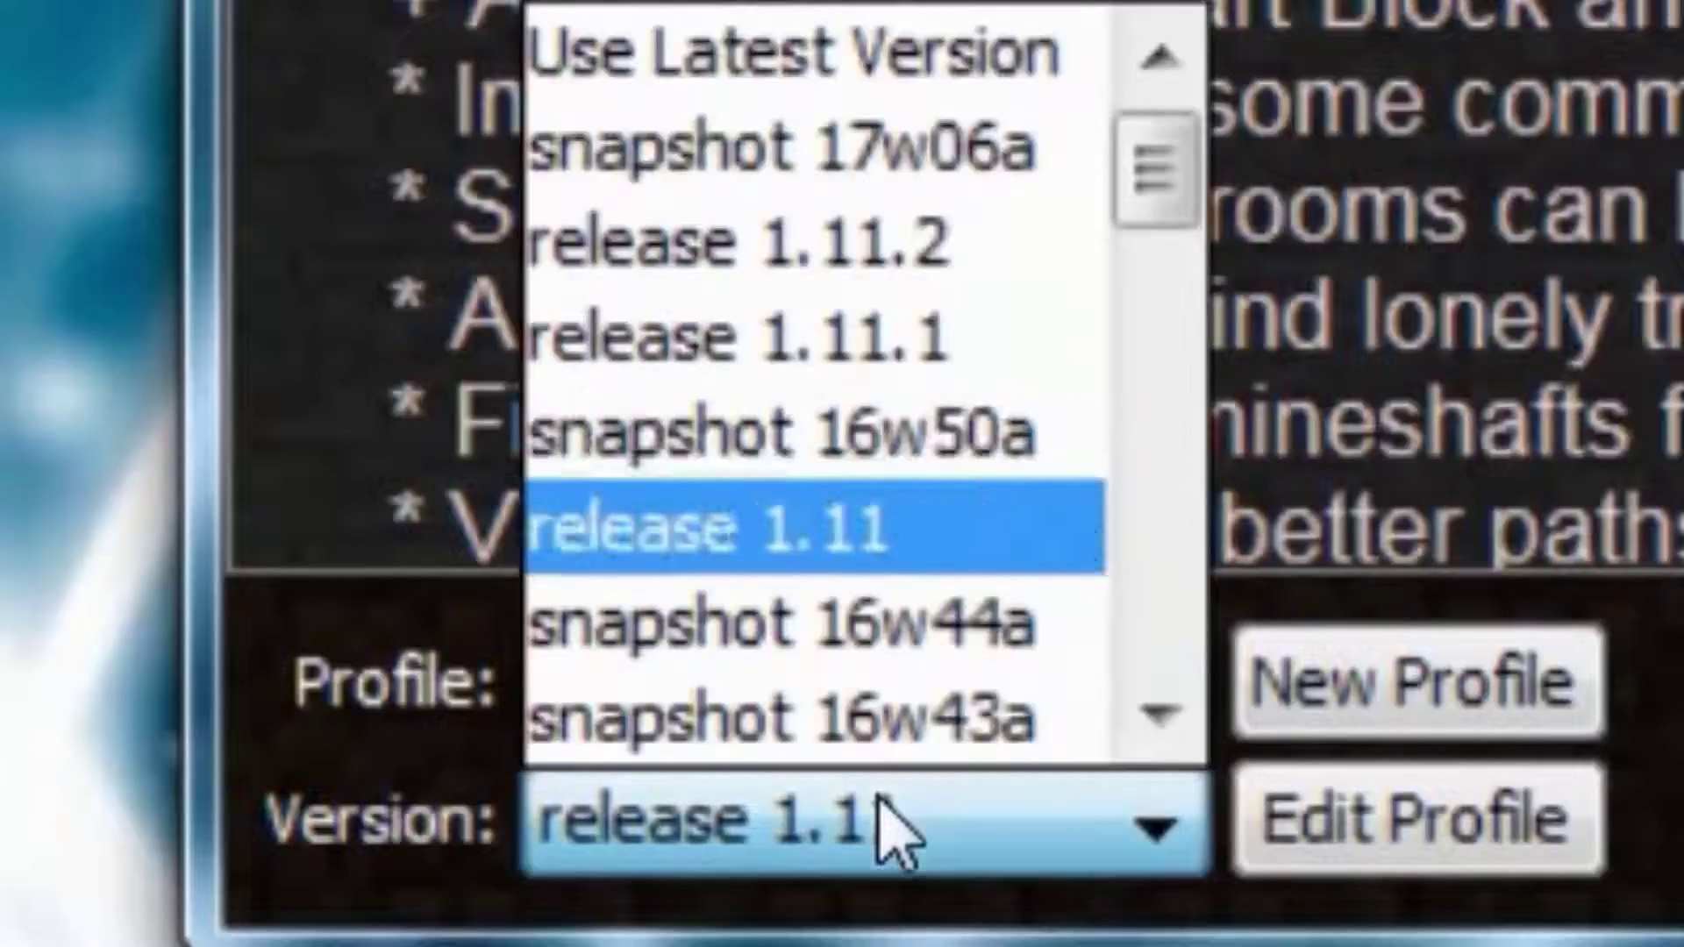
{"action": "scroll", "coordinate": [1176, 210], "scroll_direction": "down", "scroll_amount": 5}
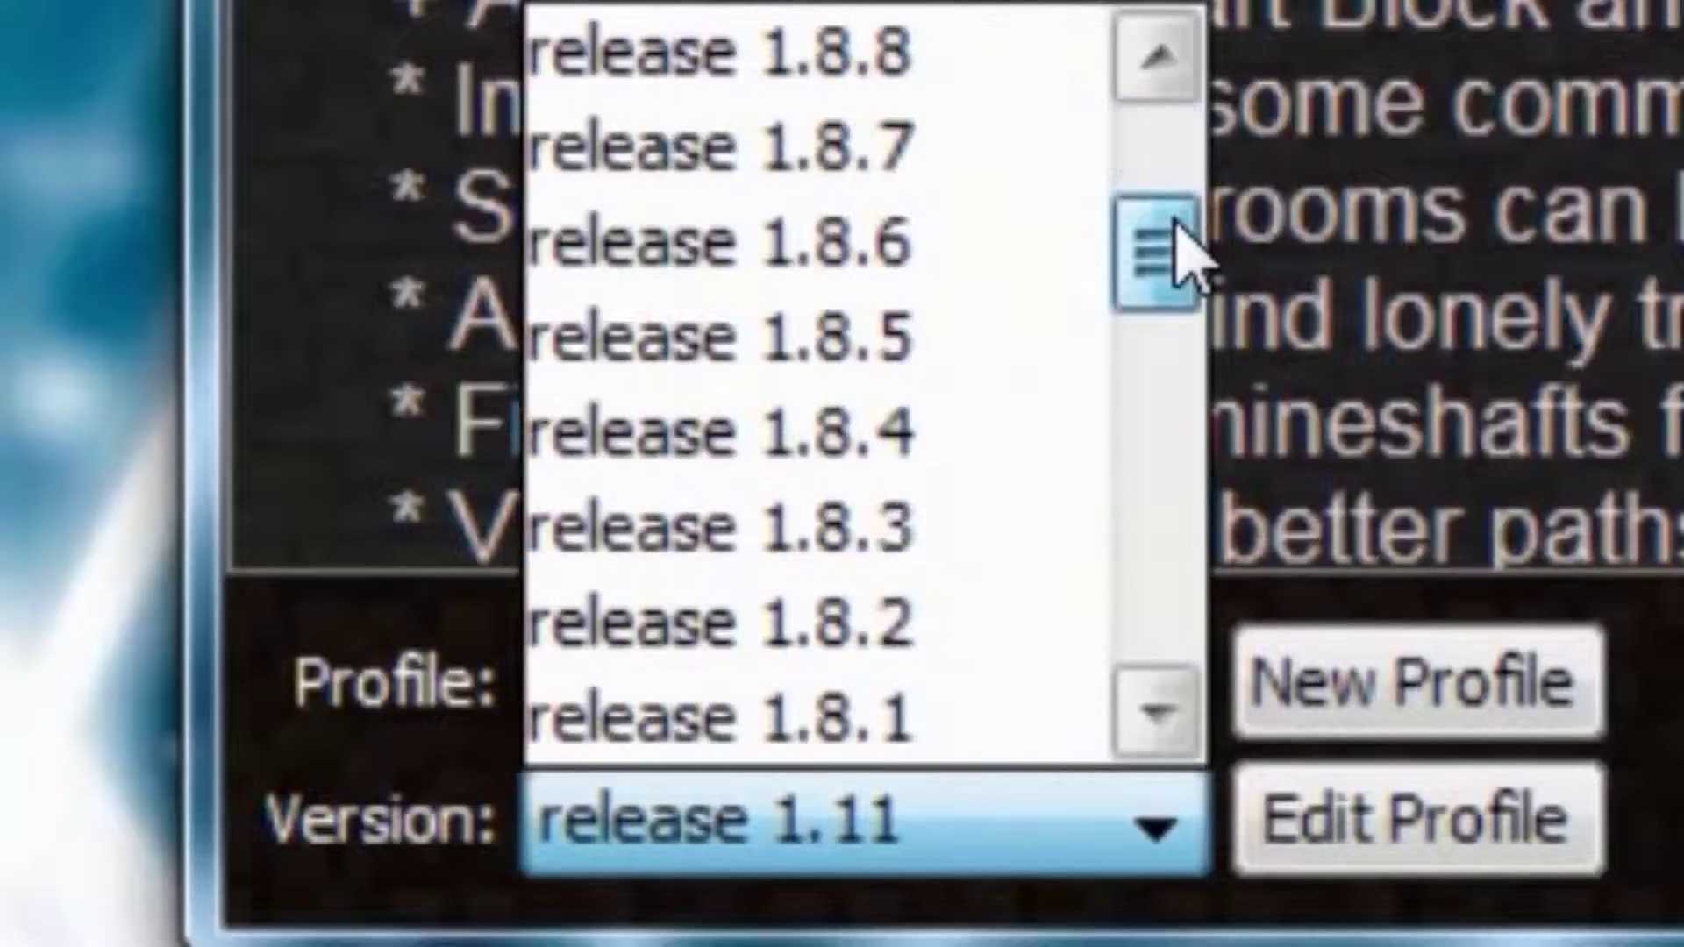
{"action": "scroll", "coordinate": [1171, 253], "scroll_direction": "up", "scroll_amount": 3}
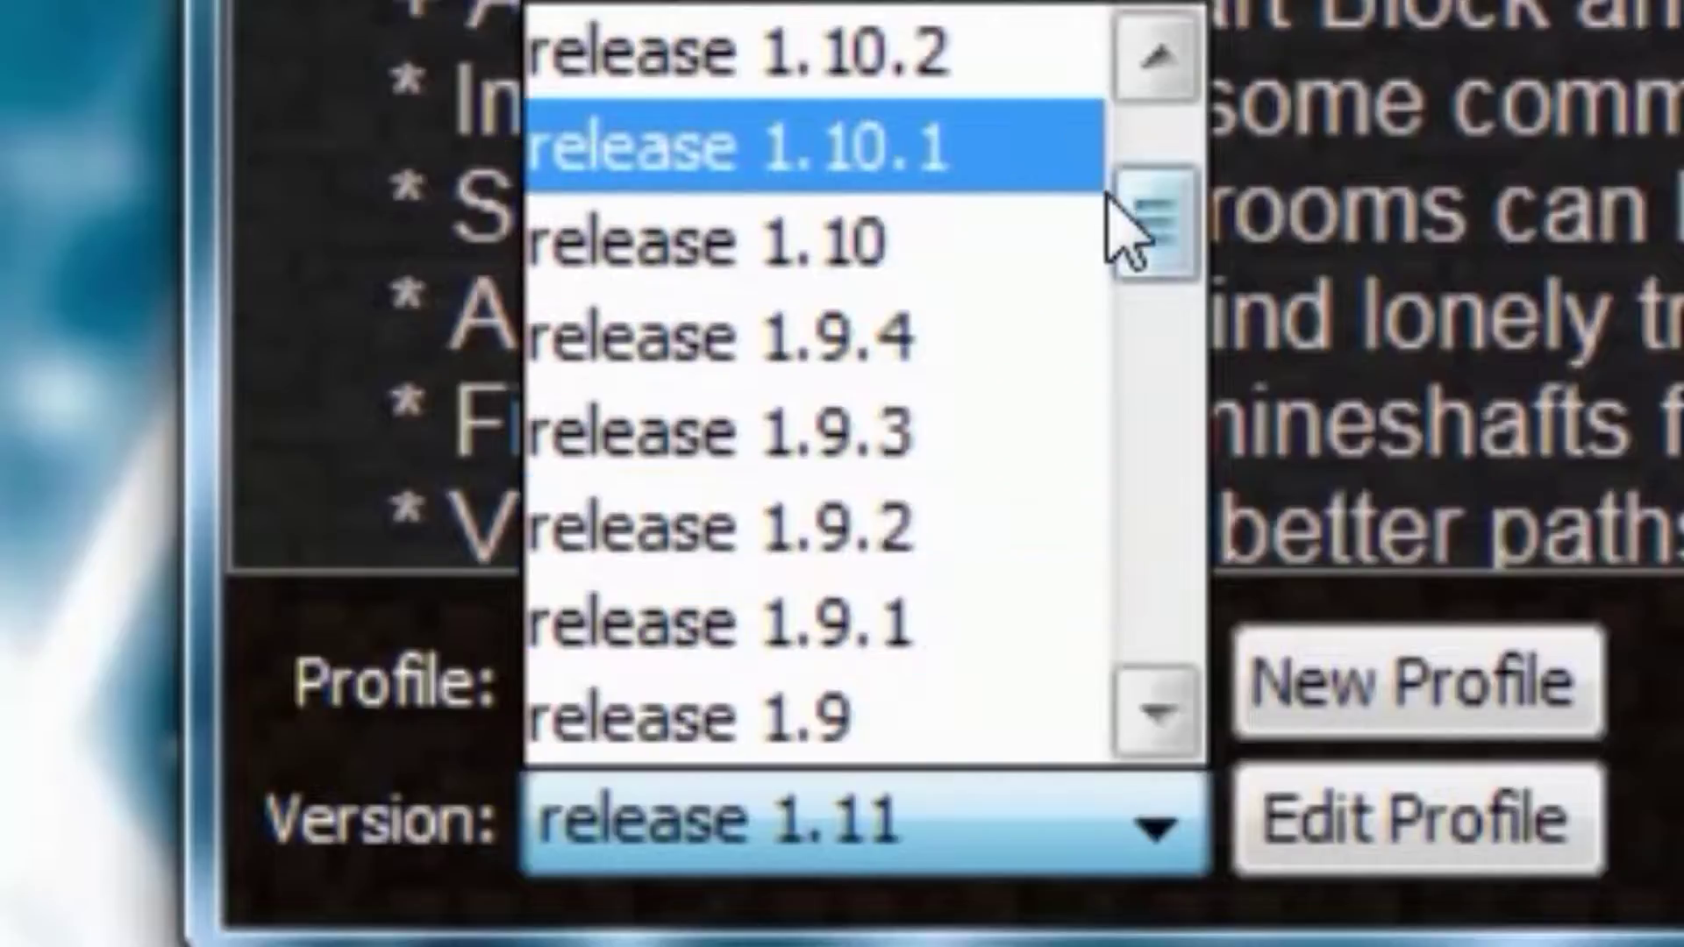
{"action": "left_click_drag", "start_coordinate": [1114, 188], "coordinate": [1147, 255]}
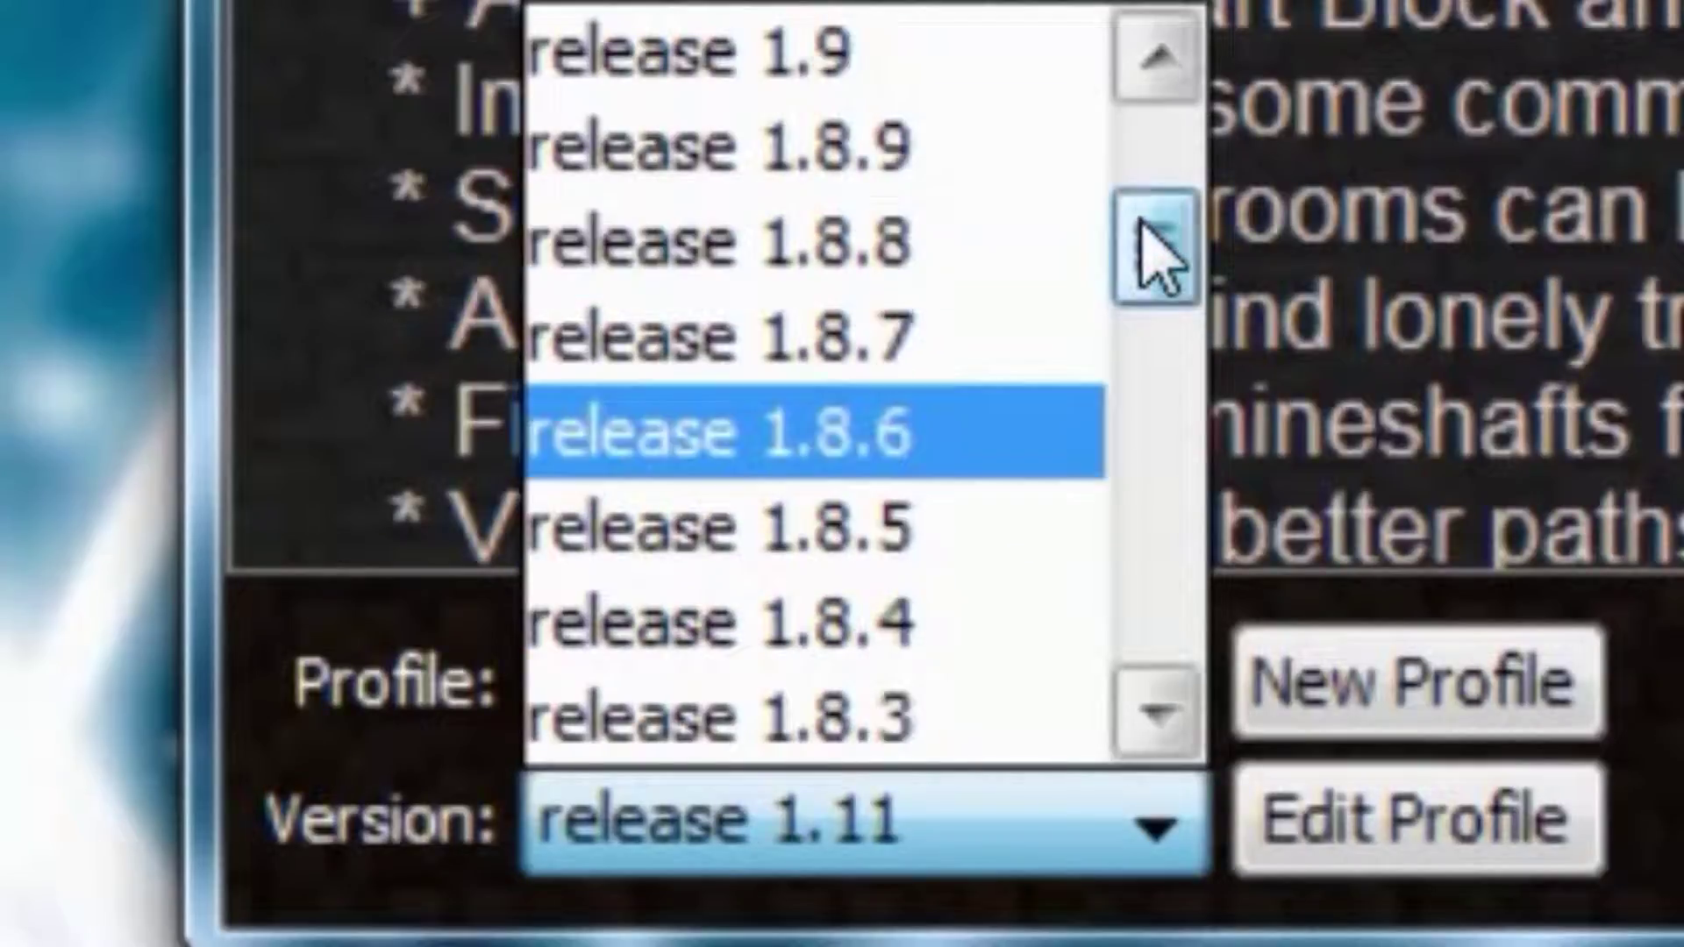
{"action": "left_click", "coordinate": [887, 54]}
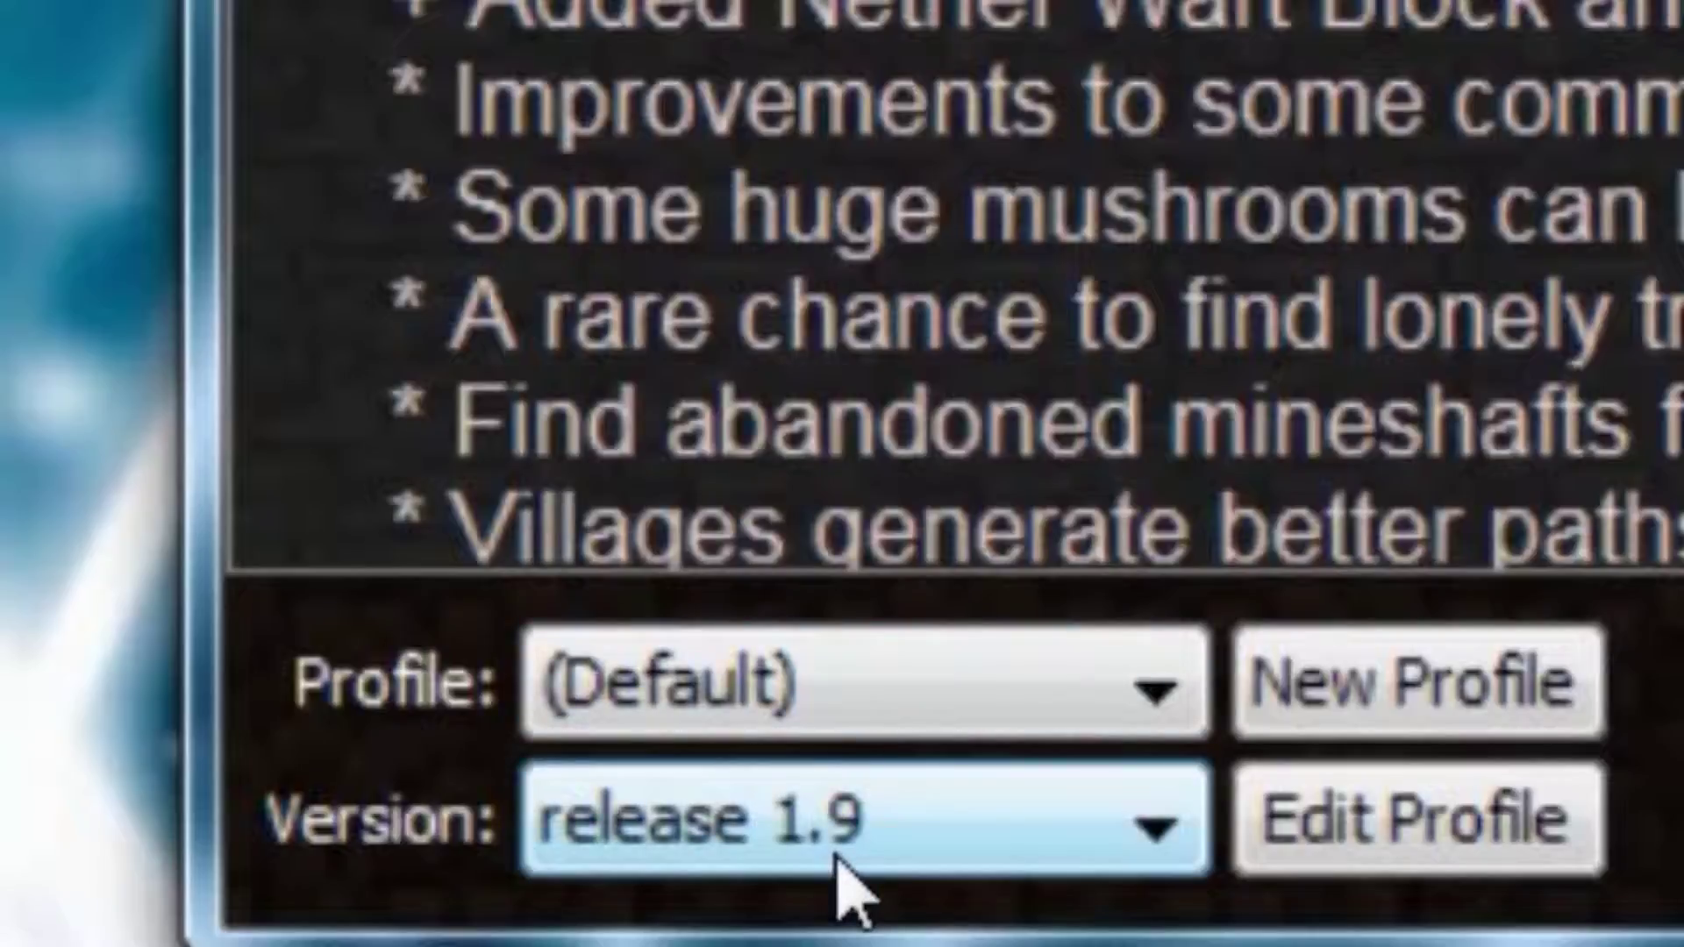
Compare the older and newer Minecraft versions offered in the launcher, keeping release 1.9 selected.
{"action": "left_click", "coordinate": [899, 842]}
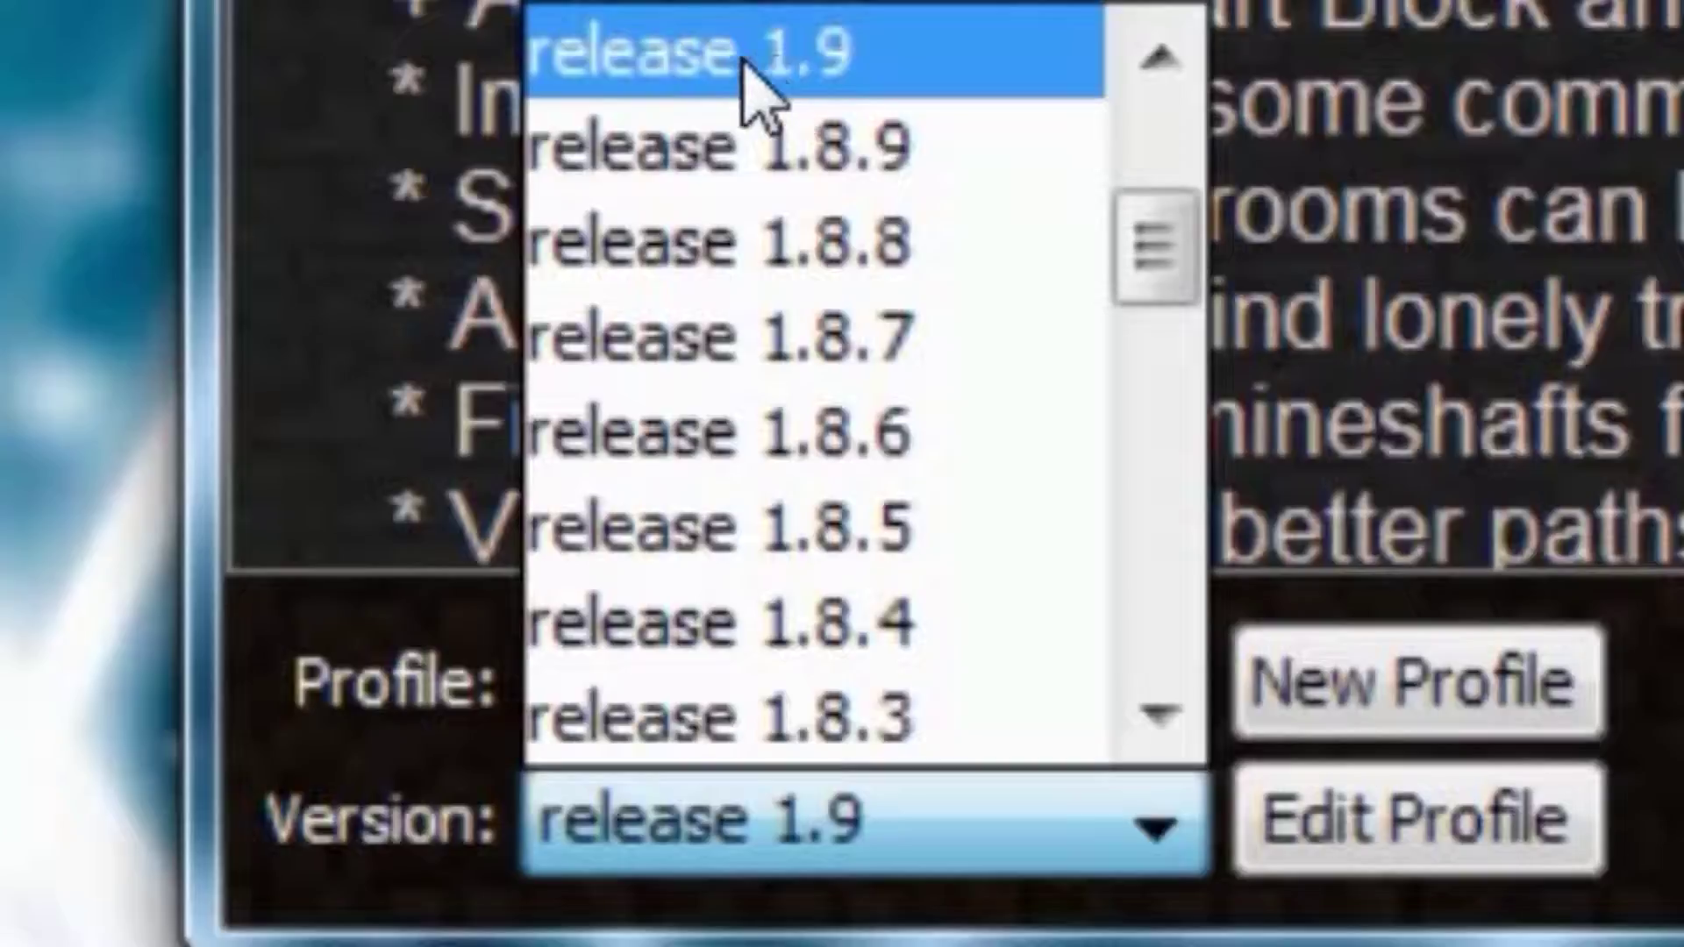
{"action": "left_click_drag", "start_coordinate": [1148, 253], "coordinate": [1119, 291]}
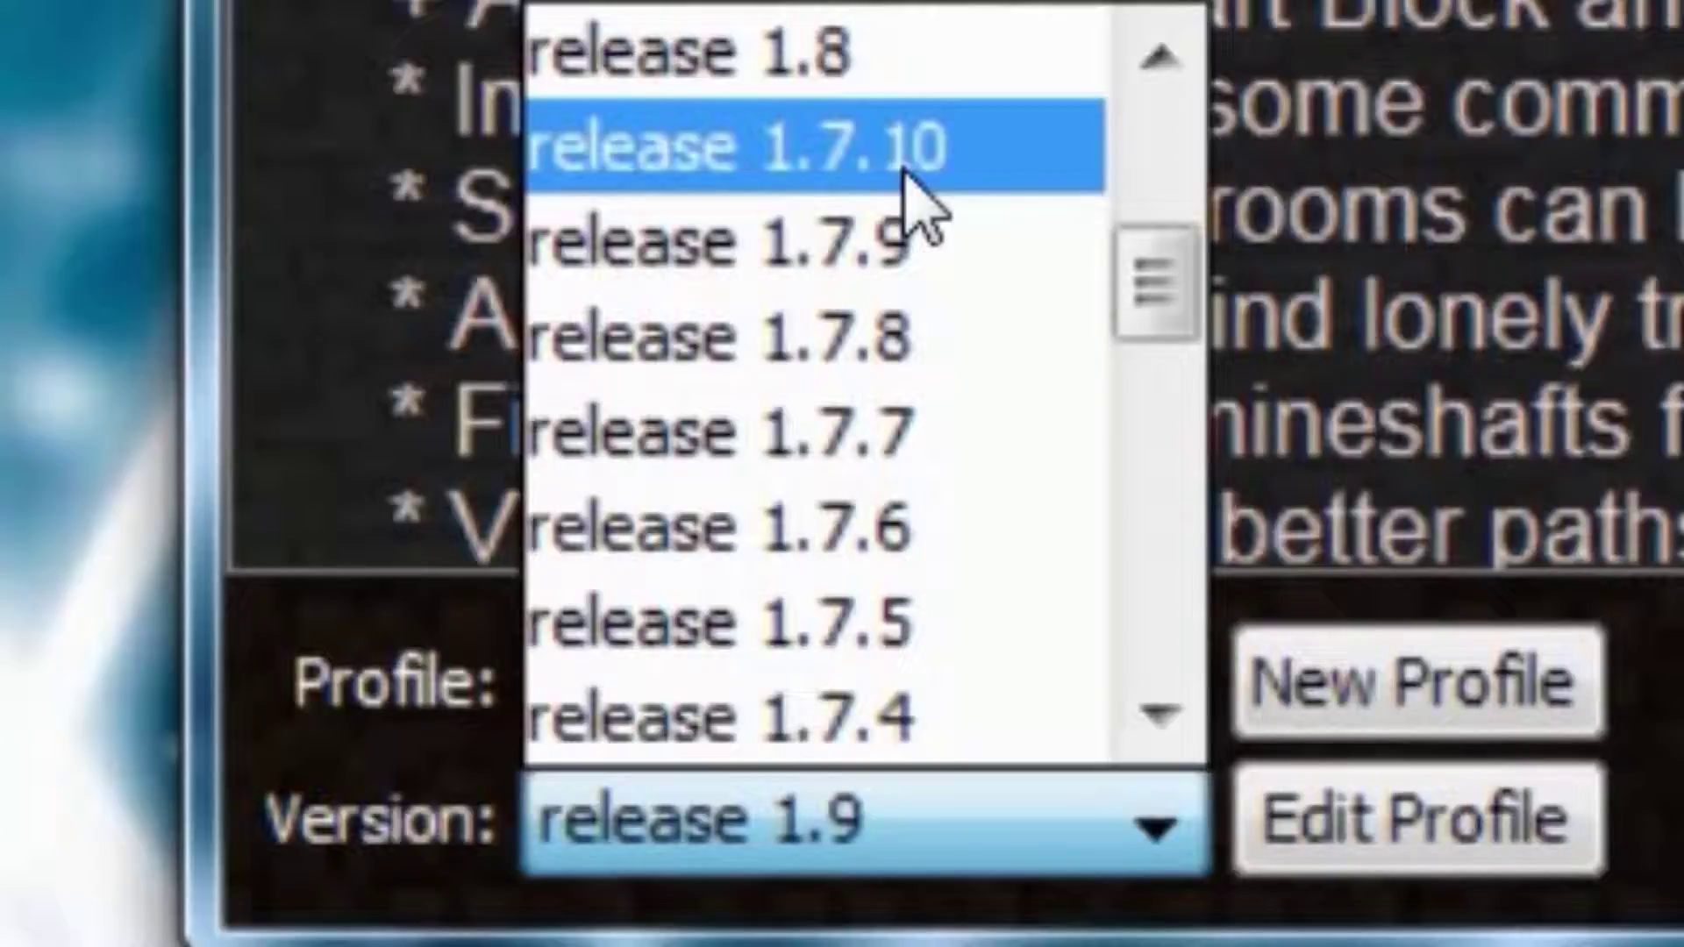
{"action": "left_click_drag", "start_coordinate": [1158, 281], "coordinate": [1193, 227]}
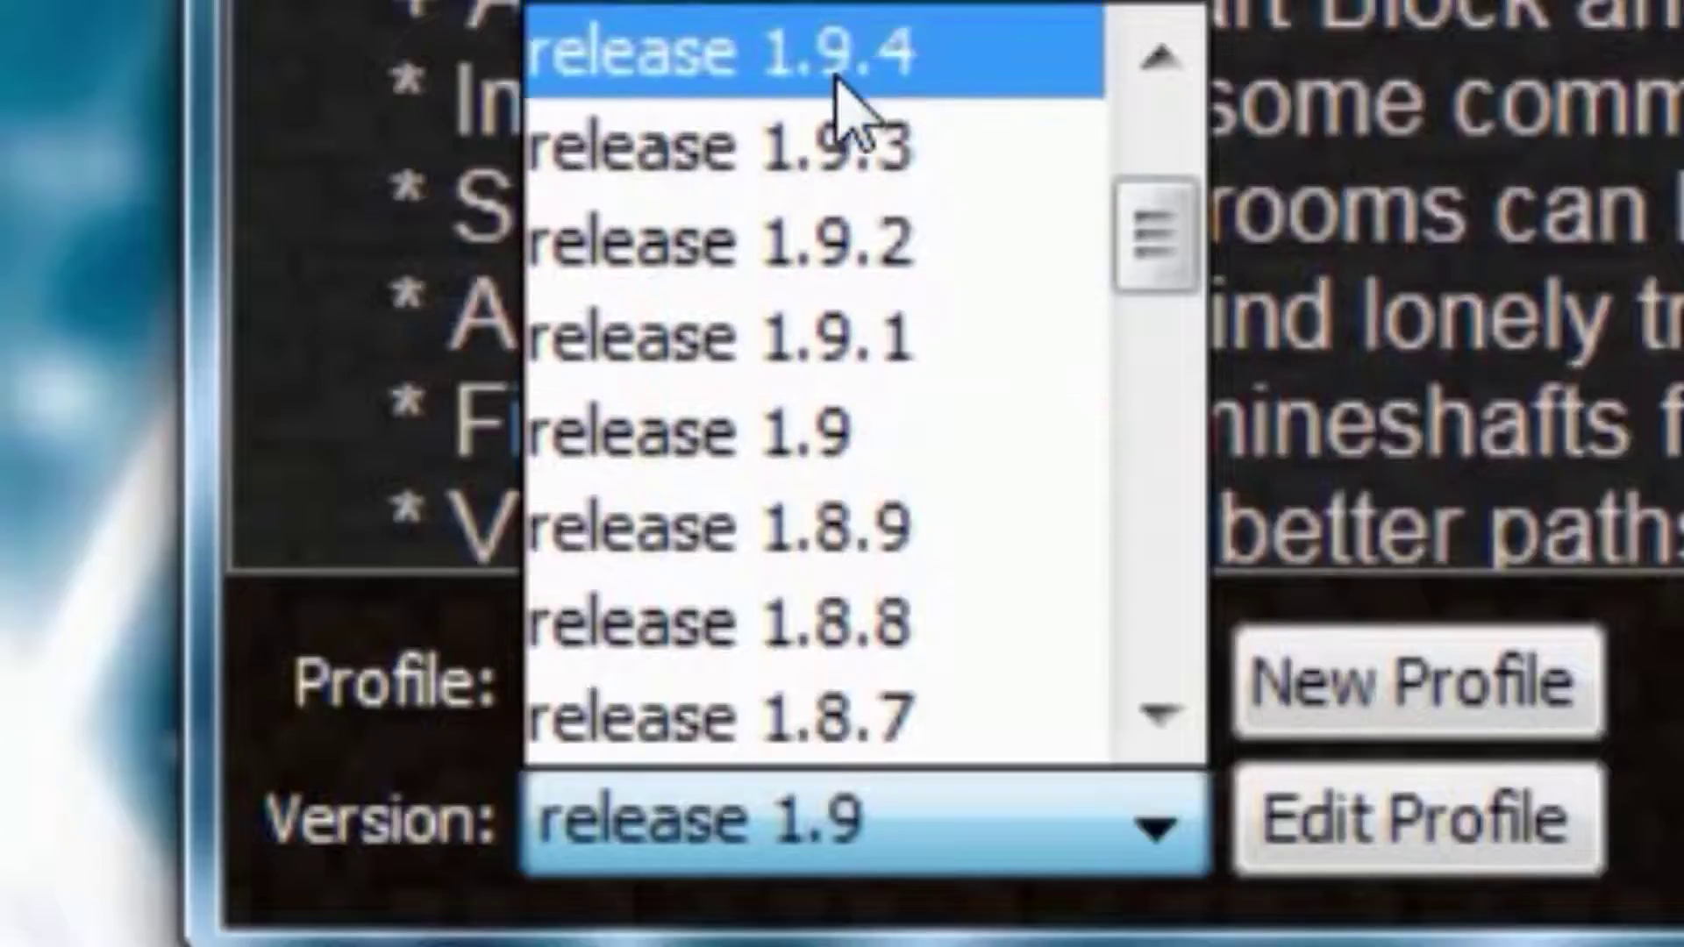
{"action": "left_click_drag", "start_coordinate": [1158, 245], "coordinate": [1195, 131]}
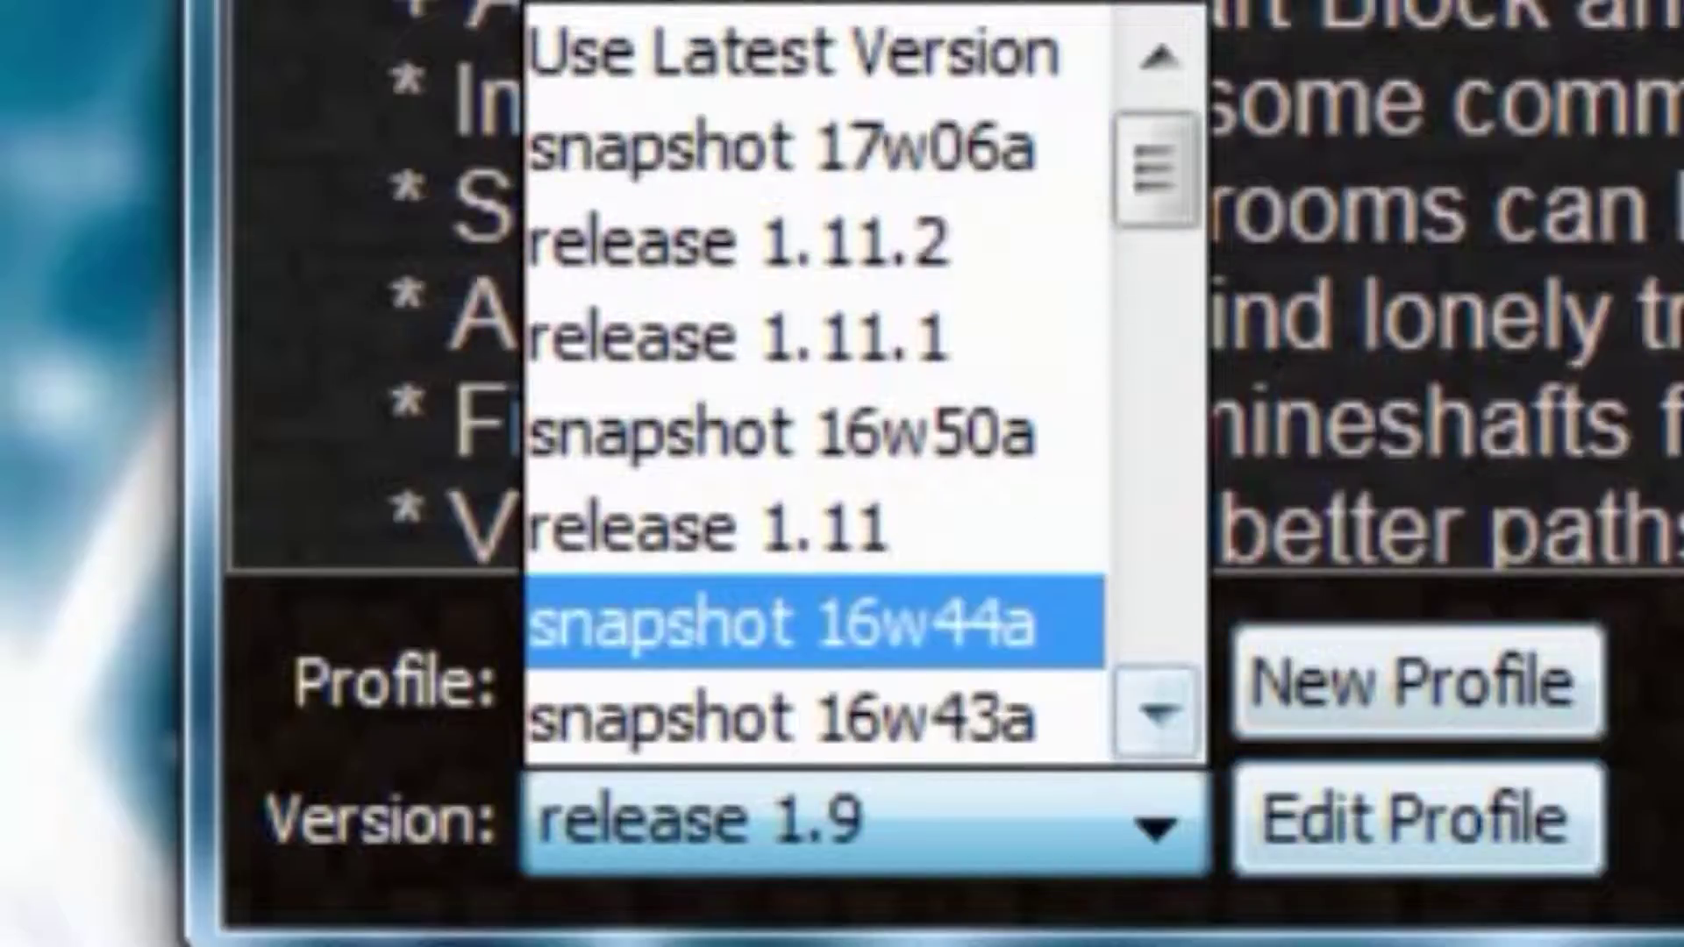
{"action": "key", "text": "Escape"}
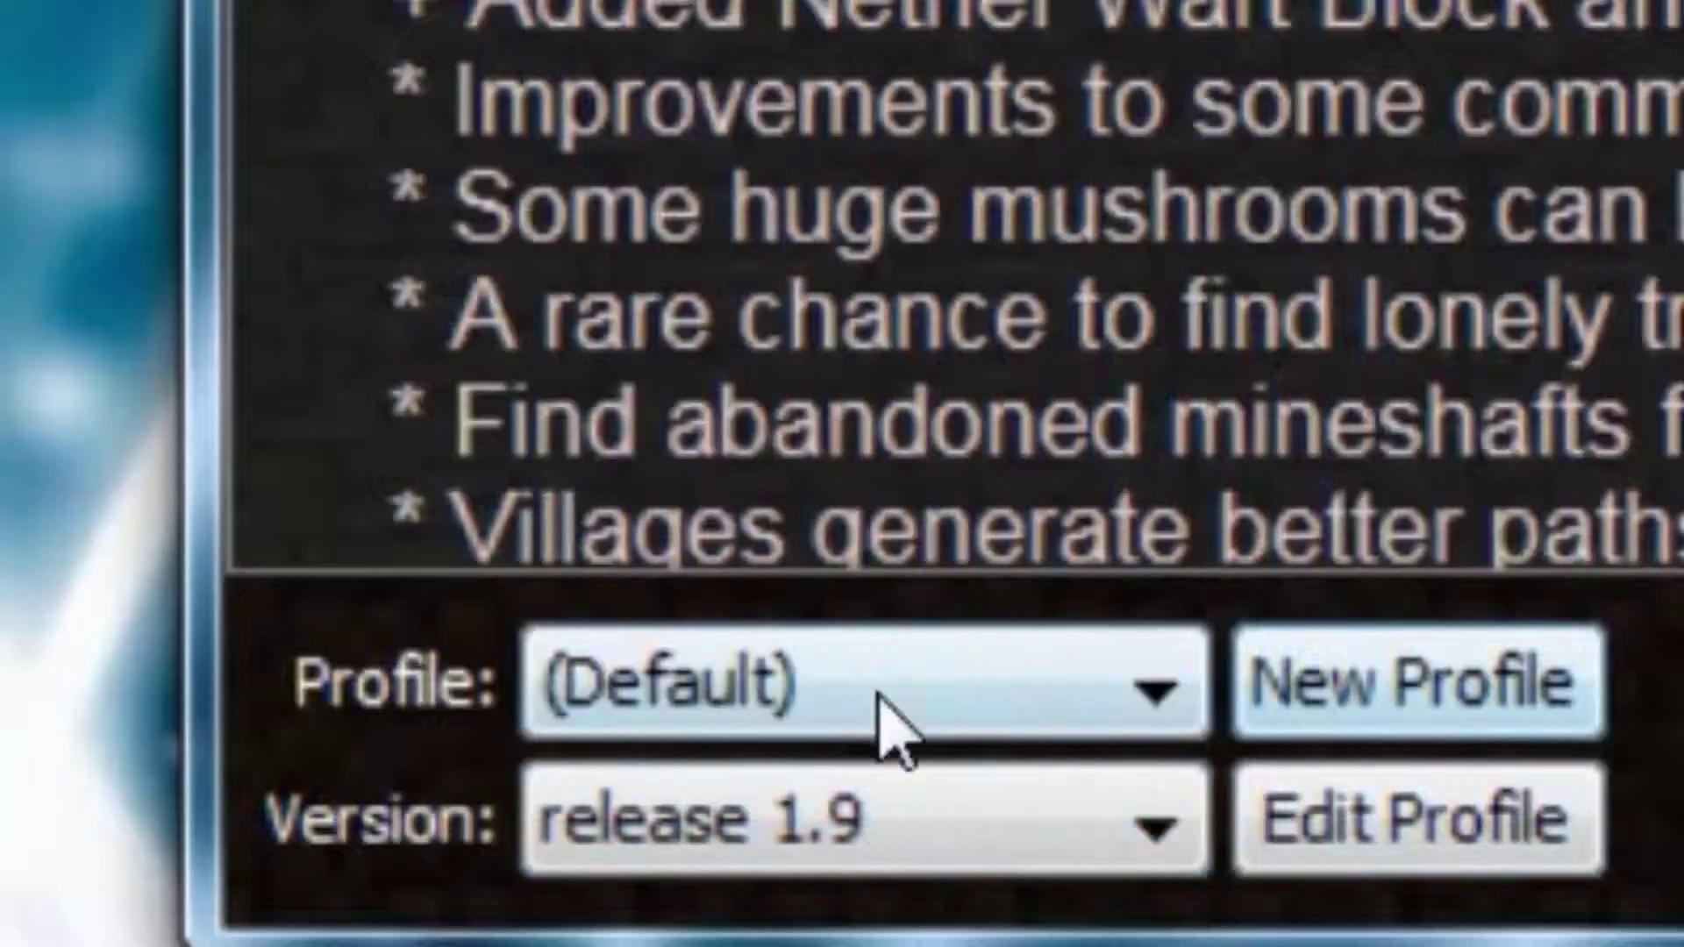
{"action": "left_click", "coordinate": [897, 781]}
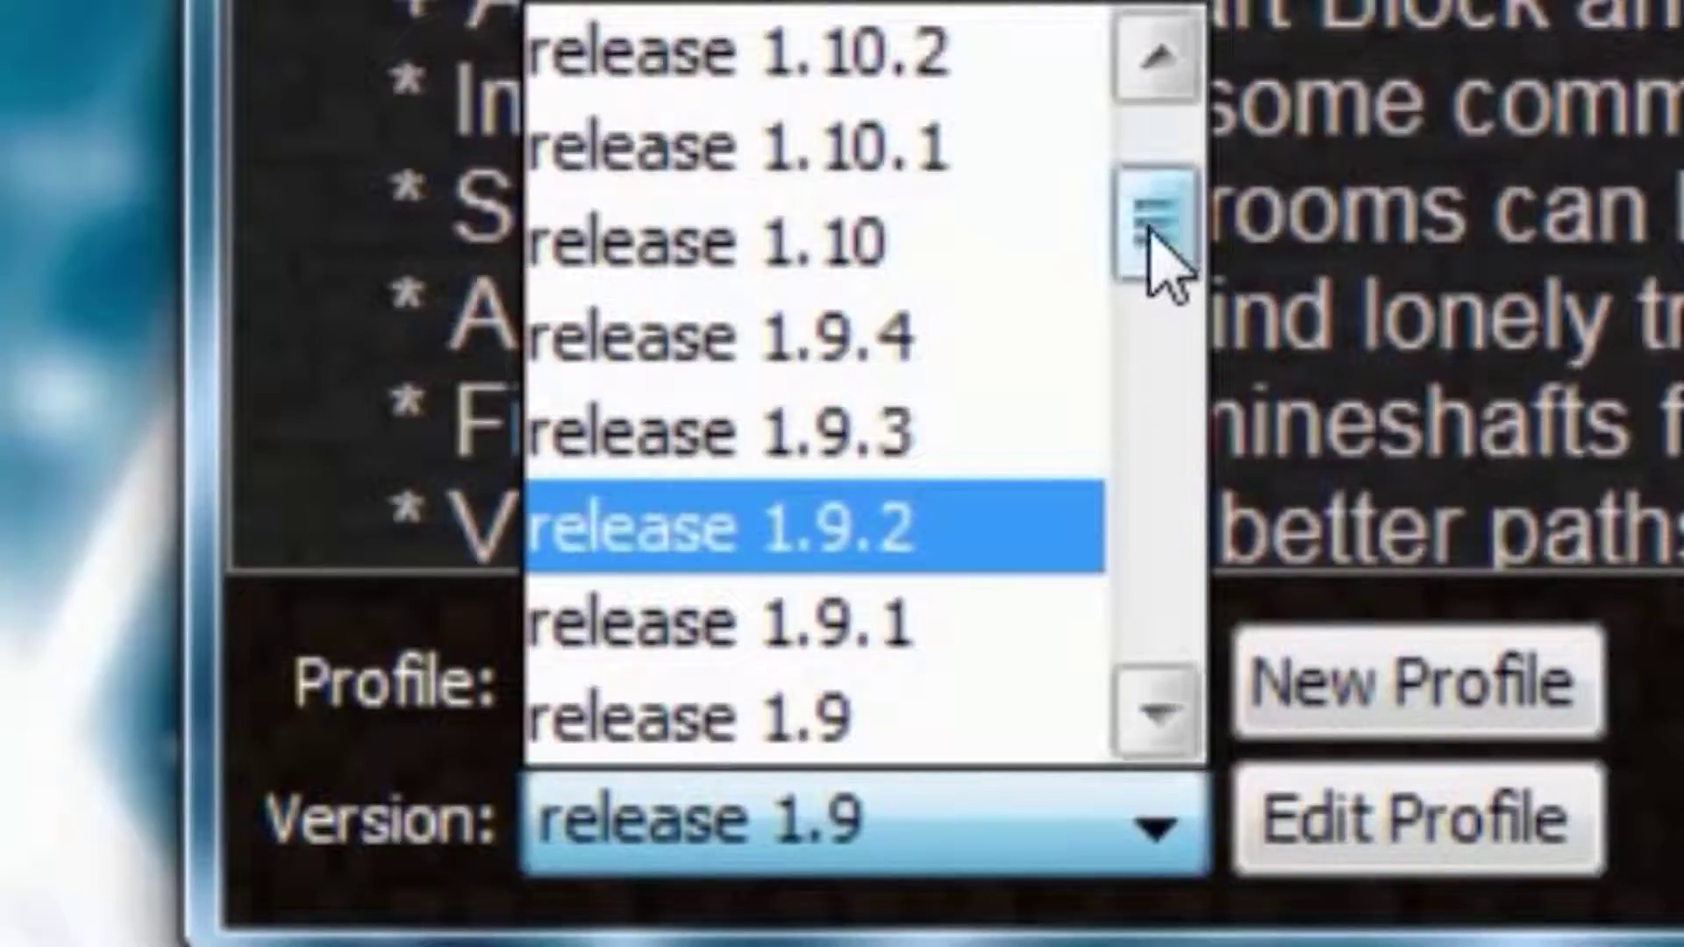
{"action": "left_click_drag", "start_coordinate": [1149, 230], "coordinate": [1056, 331]}
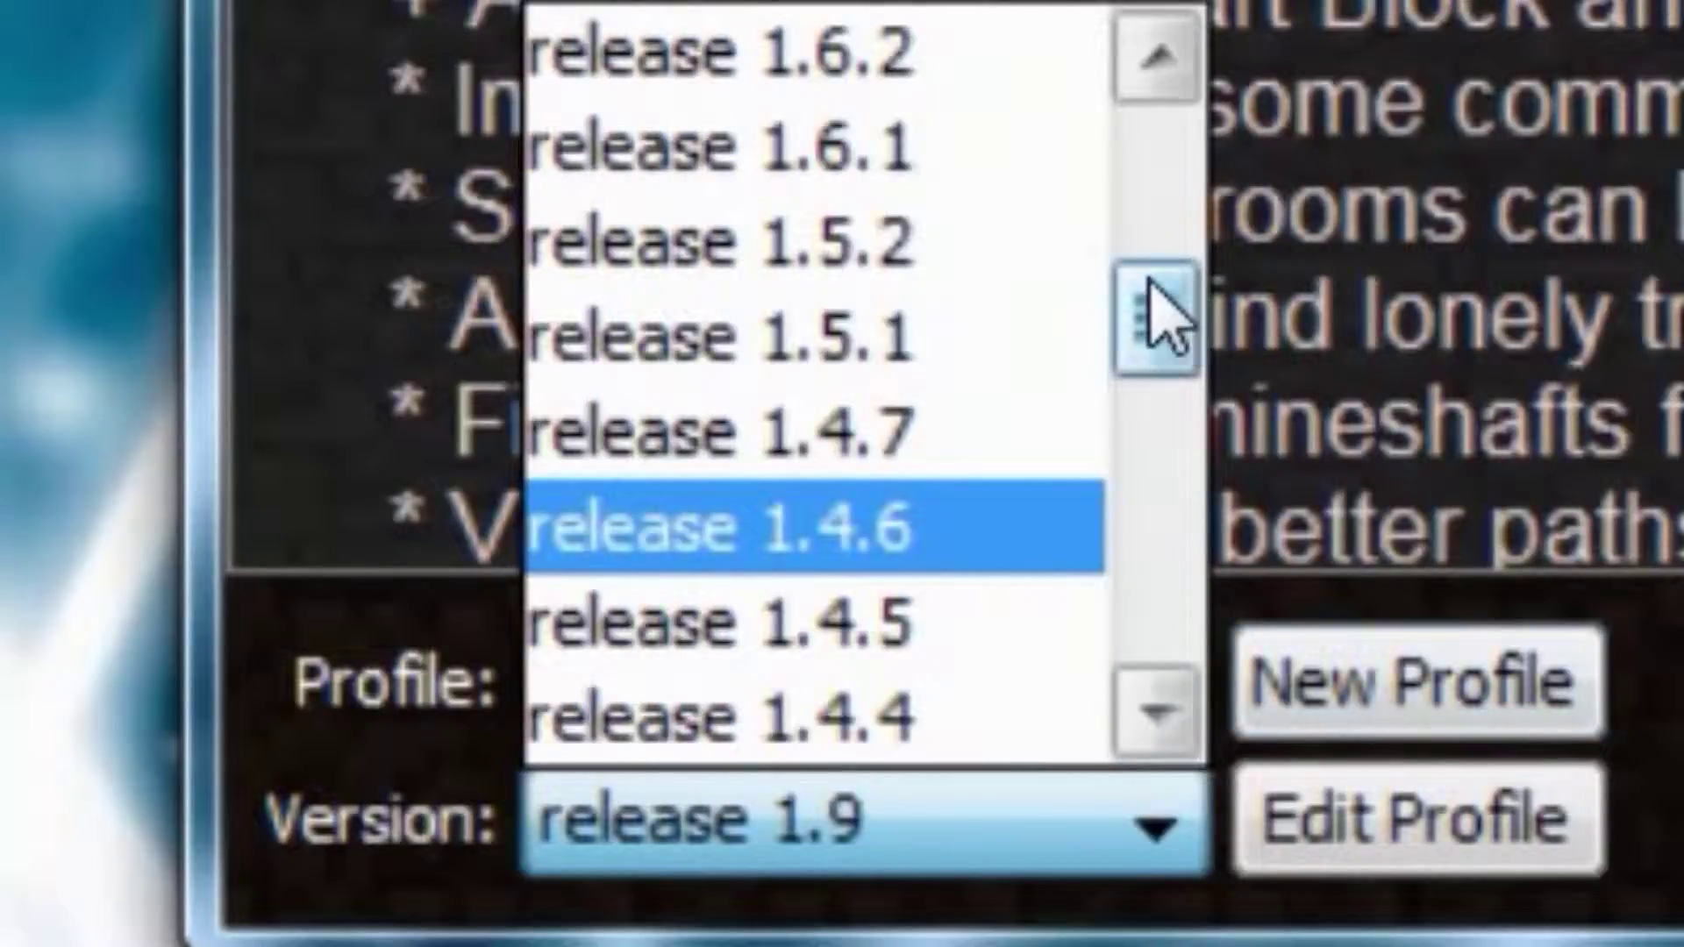
{"action": "left_click_drag", "start_coordinate": [1158, 316], "coordinate": [1136, 158]}
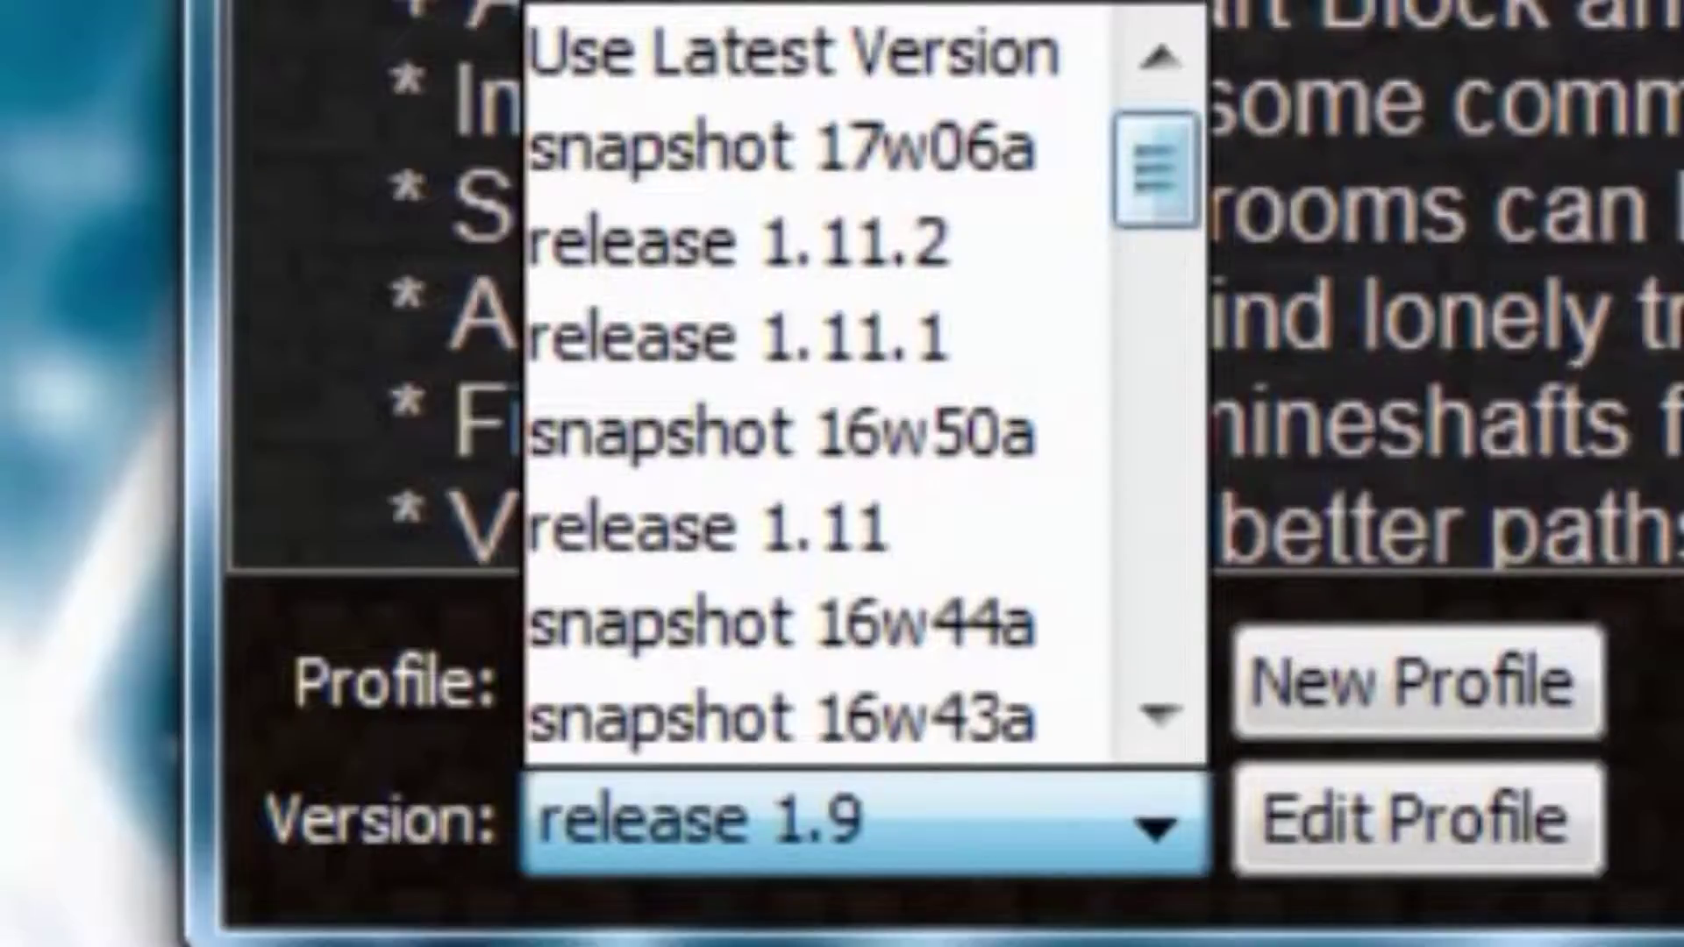
{"action": "key", "text": "Escape"}
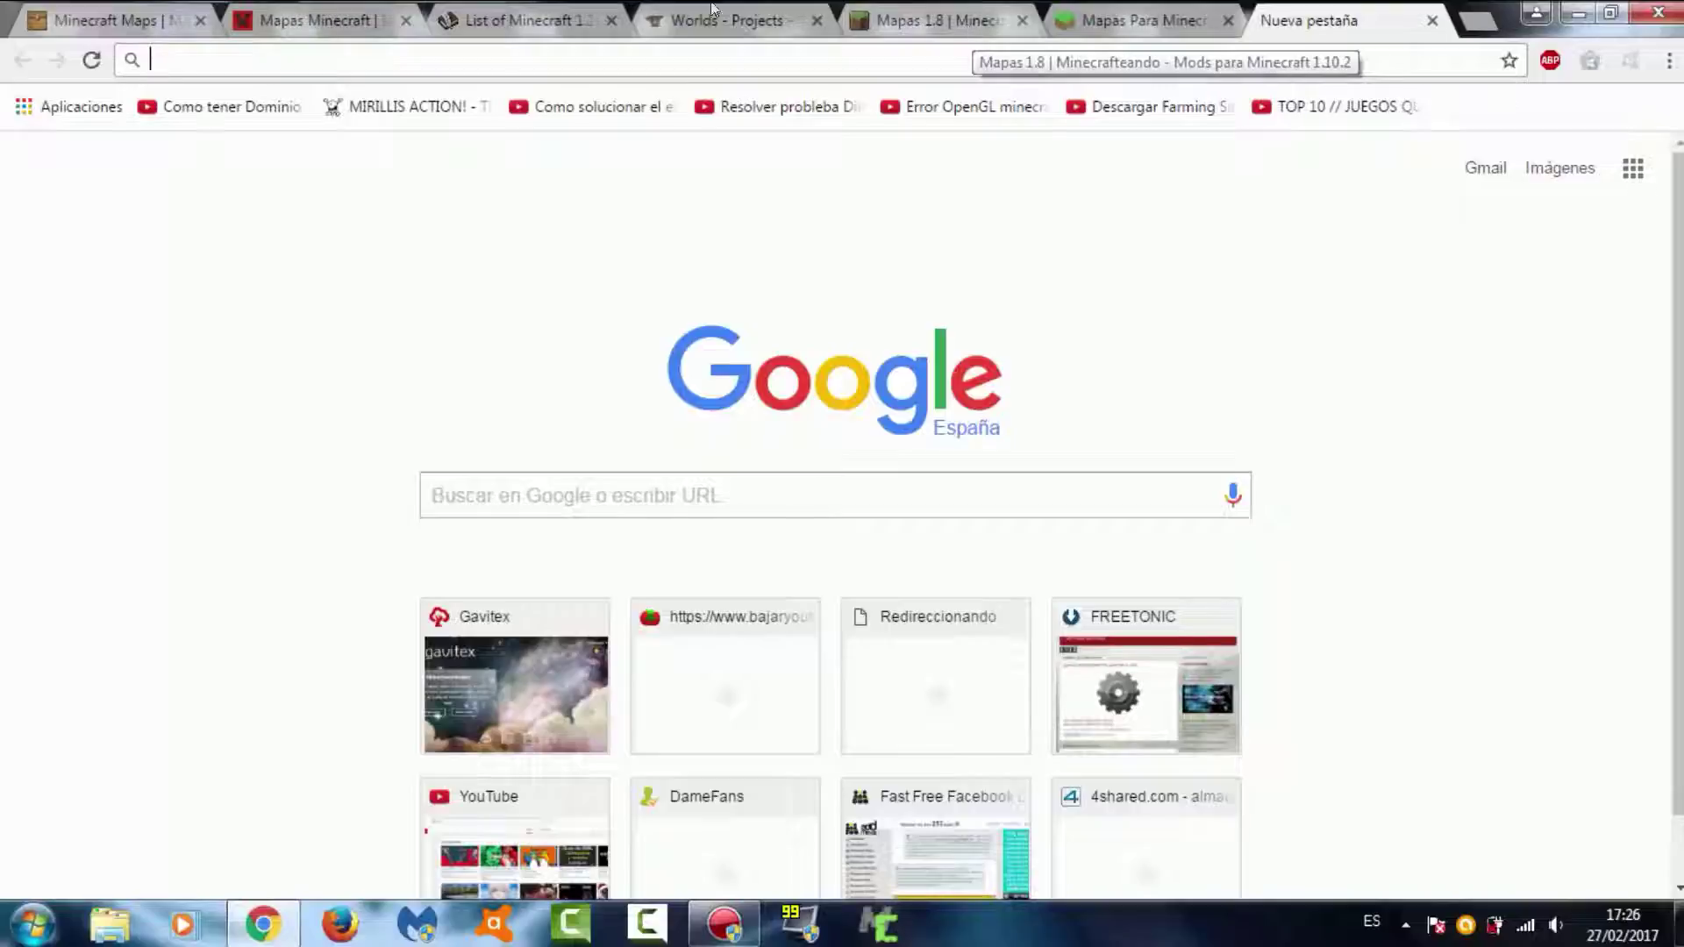
Examine the map versions and latest maps offered on MinecraftSix, accepting the site's cookie notice.
{"action": "left_click", "coordinate": [95, 15]}
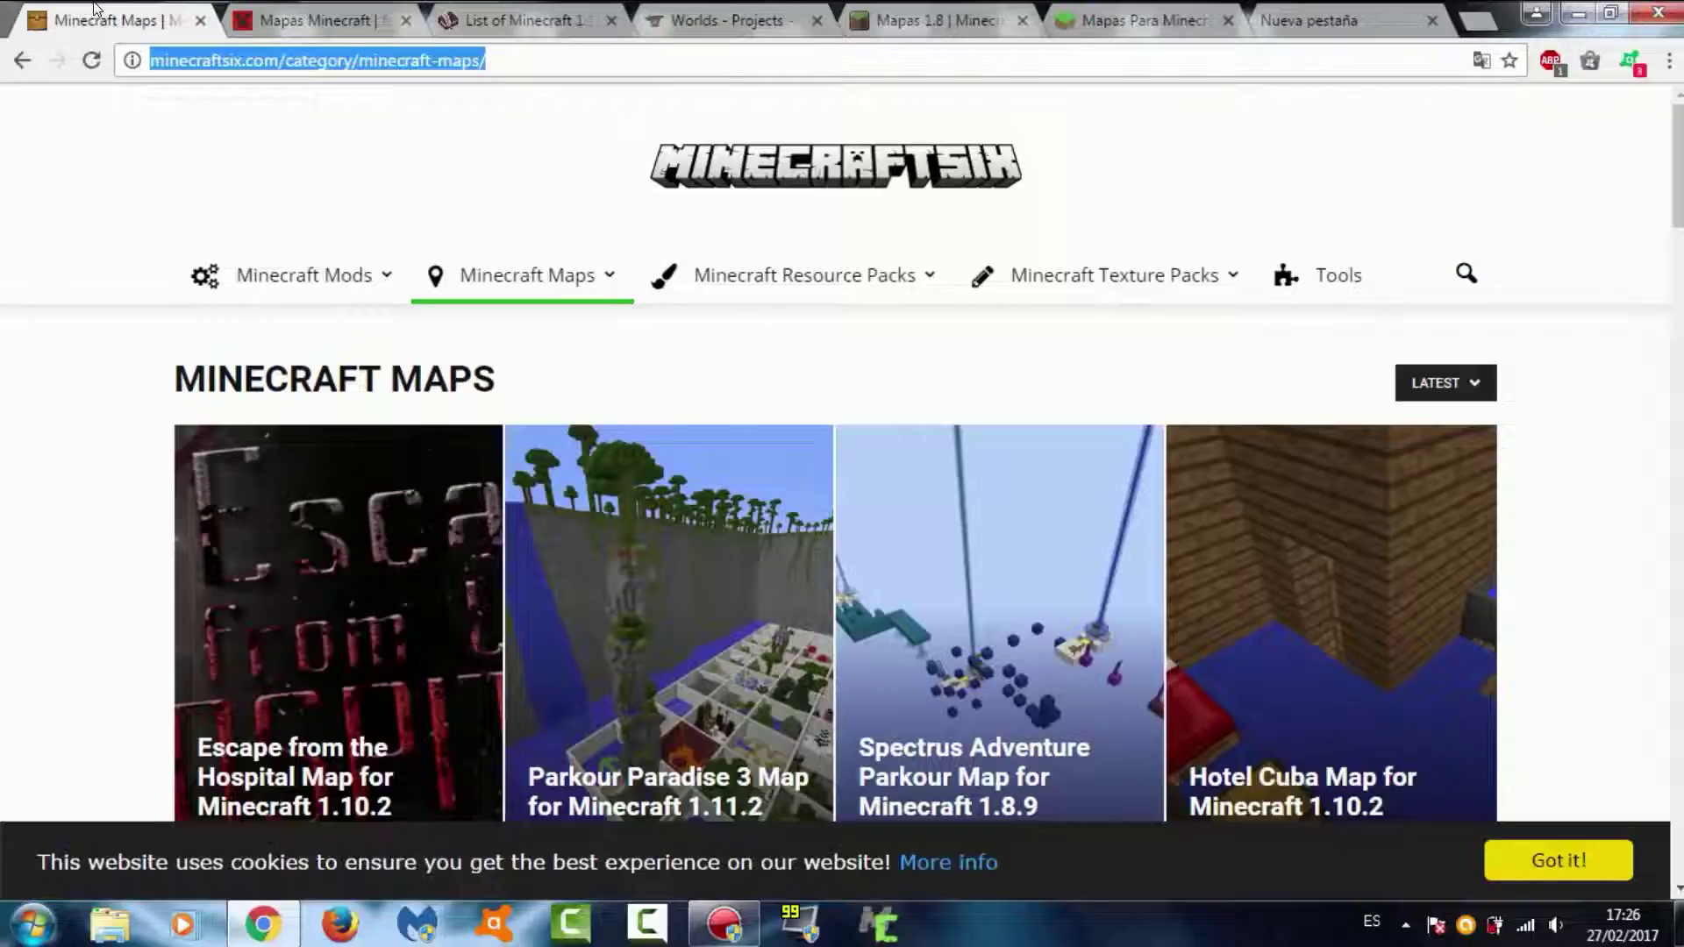
{"action": "mouse_move", "coordinate": [570, 272]}
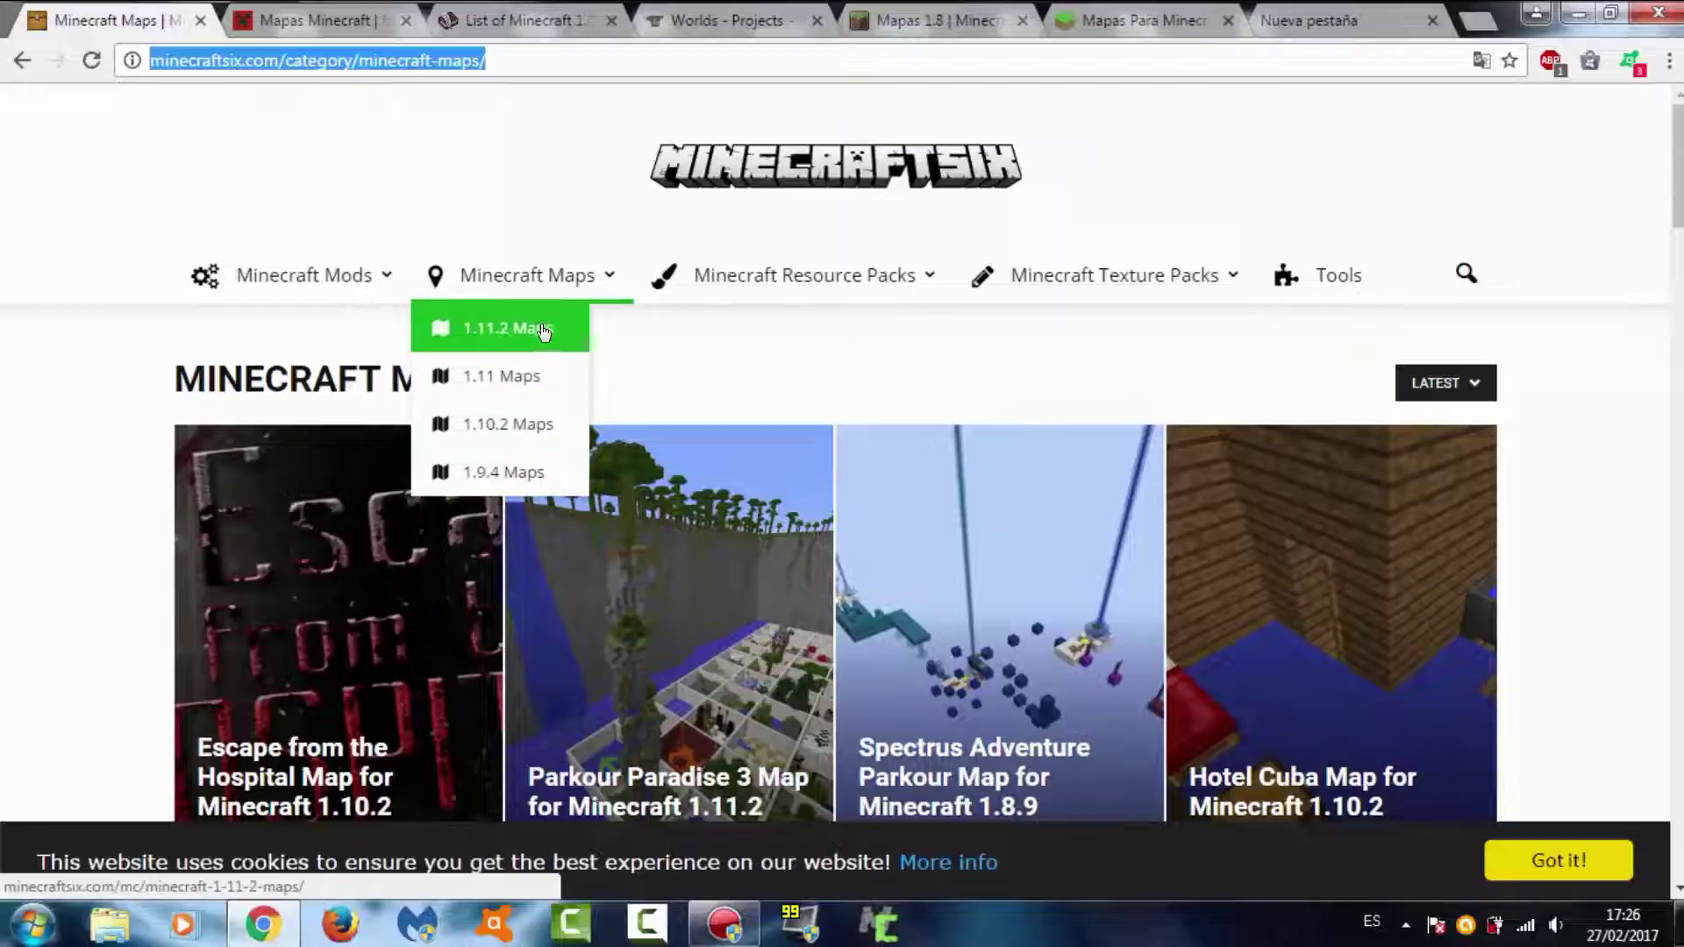
{"action": "mouse_move", "coordinate": [500, 452]}
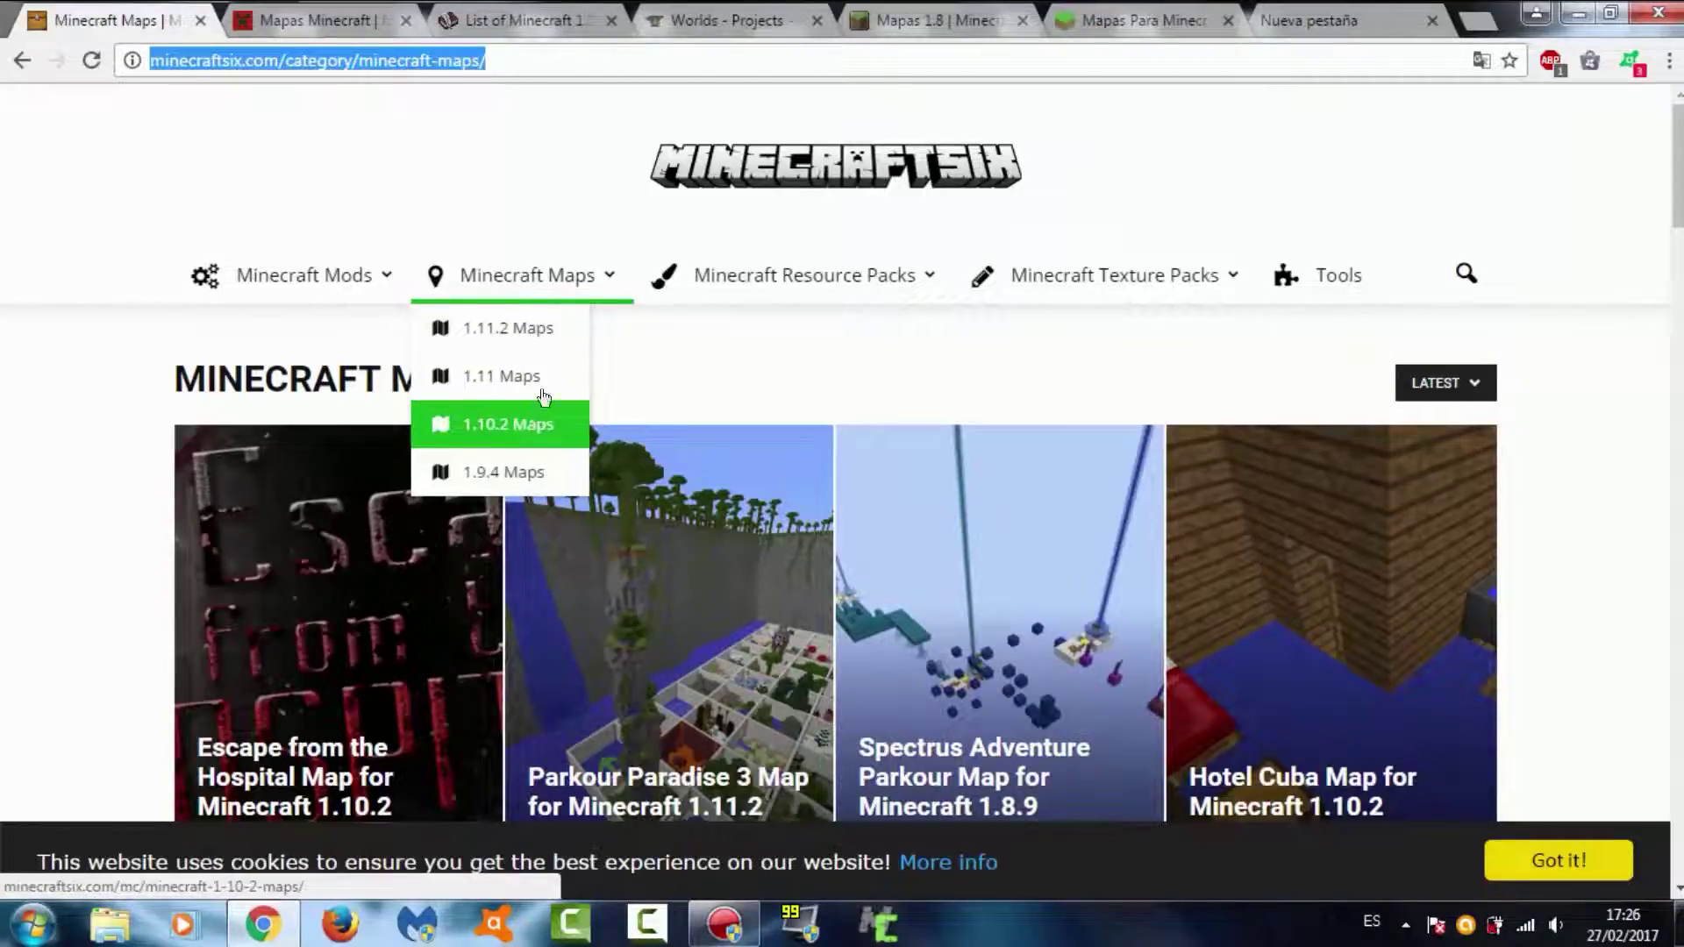
{"action": "scroll", "coordinate": [1003, 494], "scroll_direction": "down", "scroll_amount": 2}
{"action": "scroll", "coordinate": [1003, 494], "scroll_direction": "down", "scroll_amount": 5}
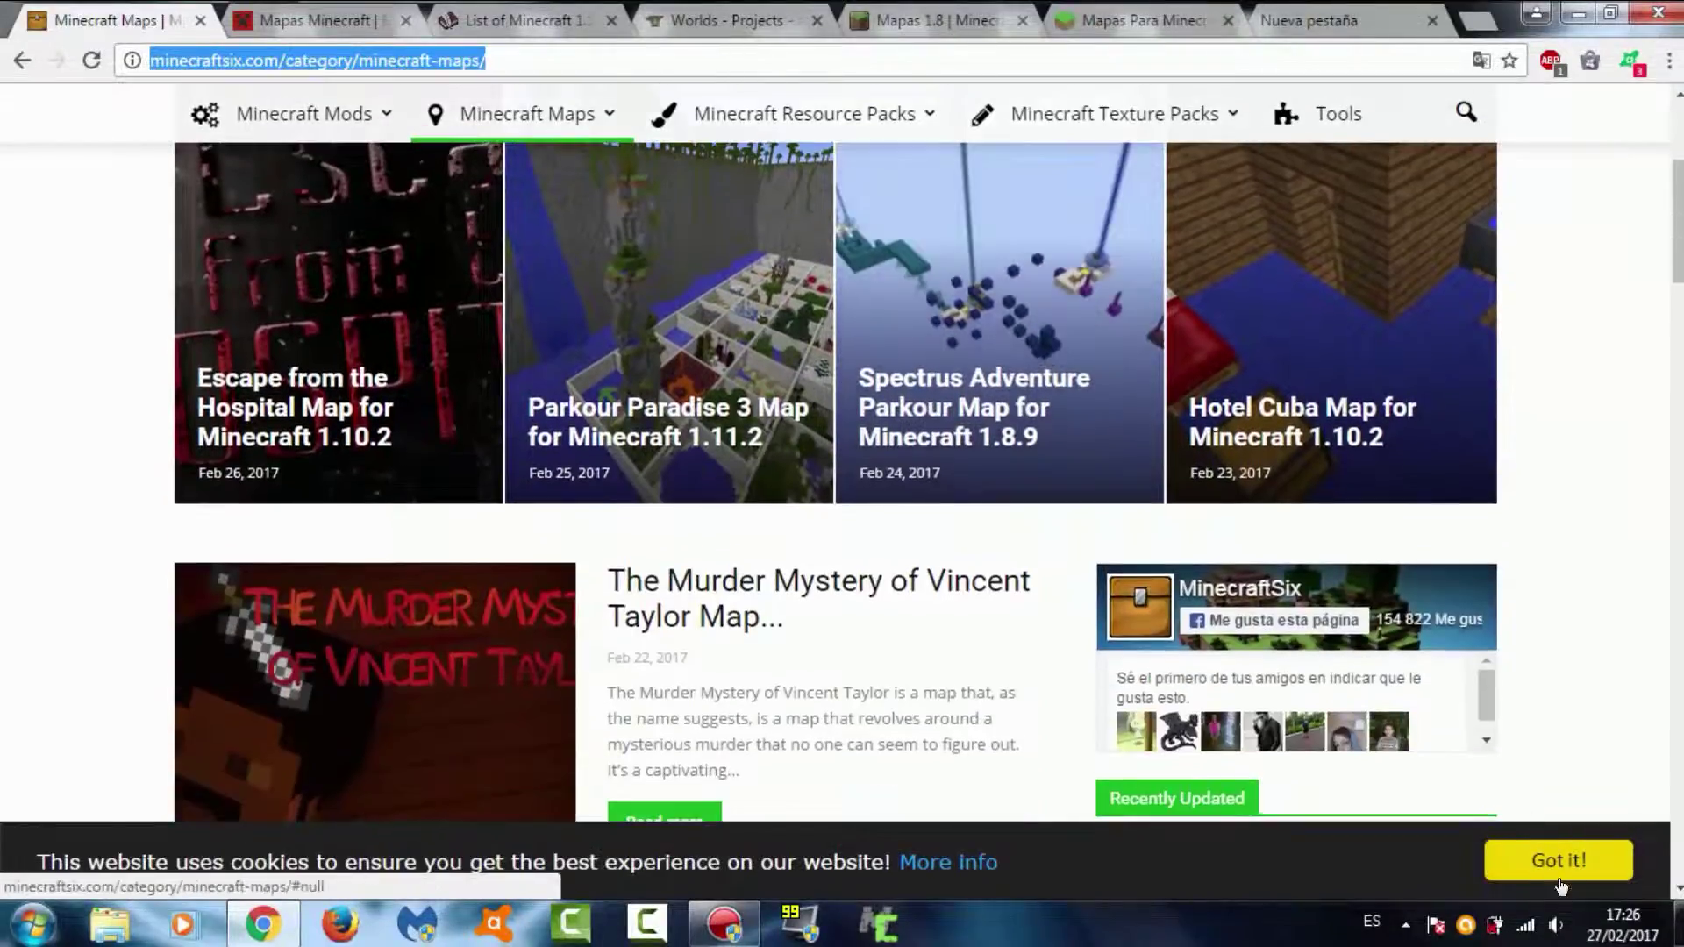
{"action": "left_click", "coordinate": [1558, 860]}
{"action": "scroll", "coordinate": [716, 571], "scroll_direction": "down", "scroll_amount": 1}
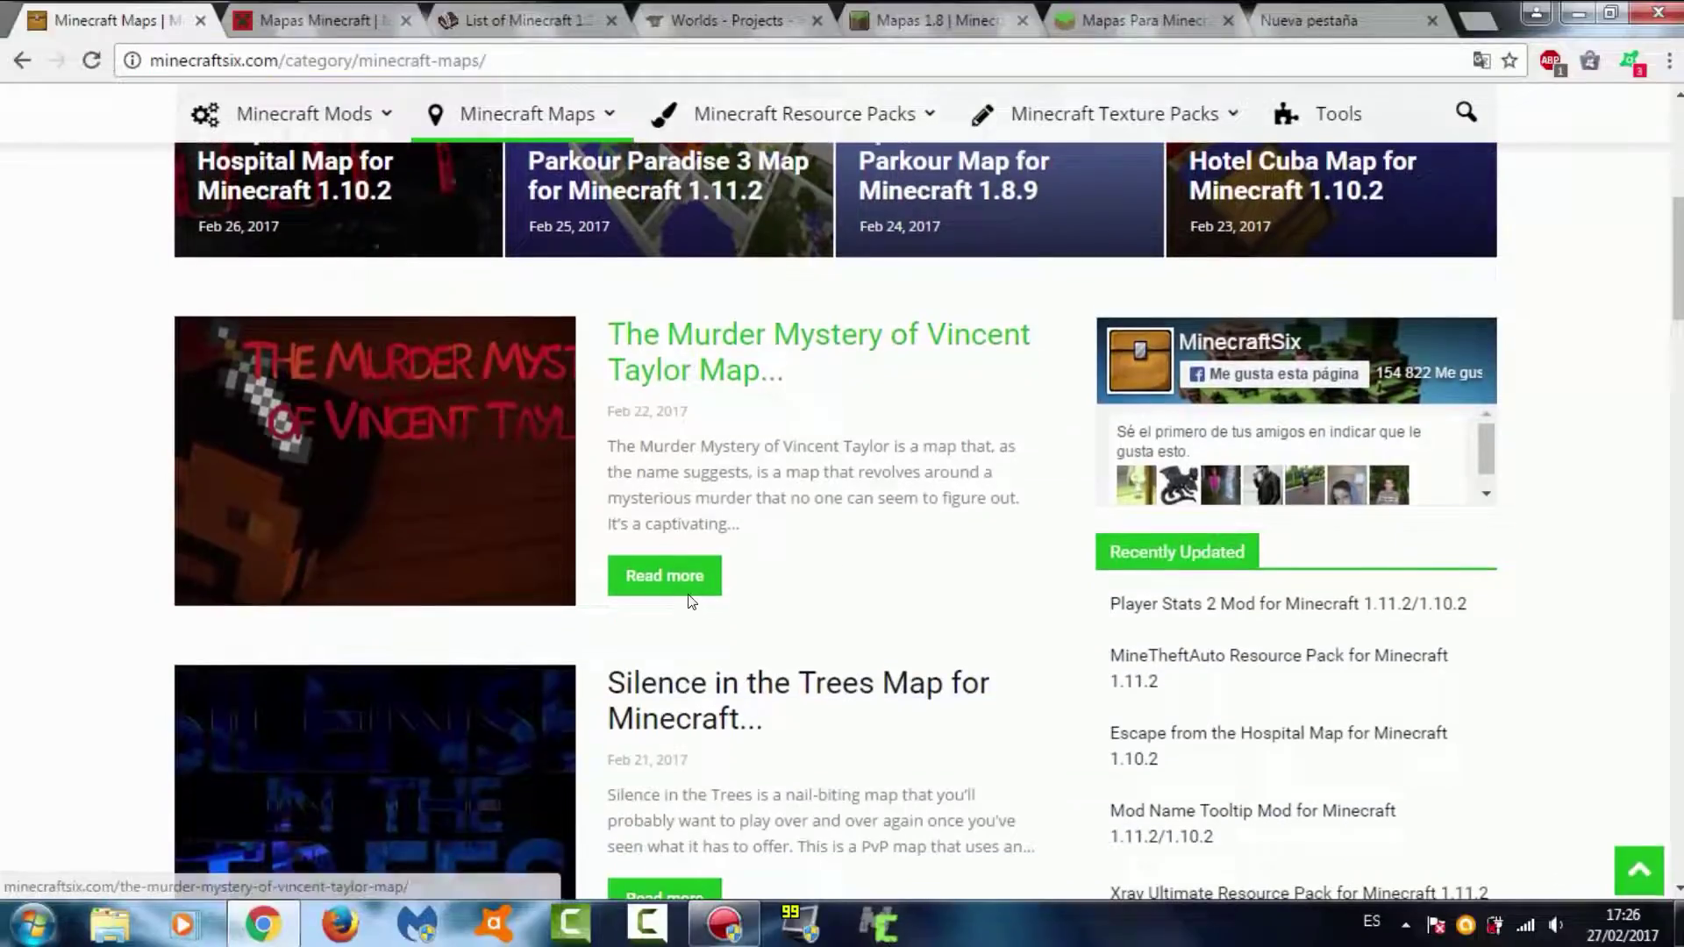
Open The Murder Mystery of Vincent Taylor map page, review its description and installation instructions, and close the page.
{"action": "left_click", "coordinate": [722, 343]}
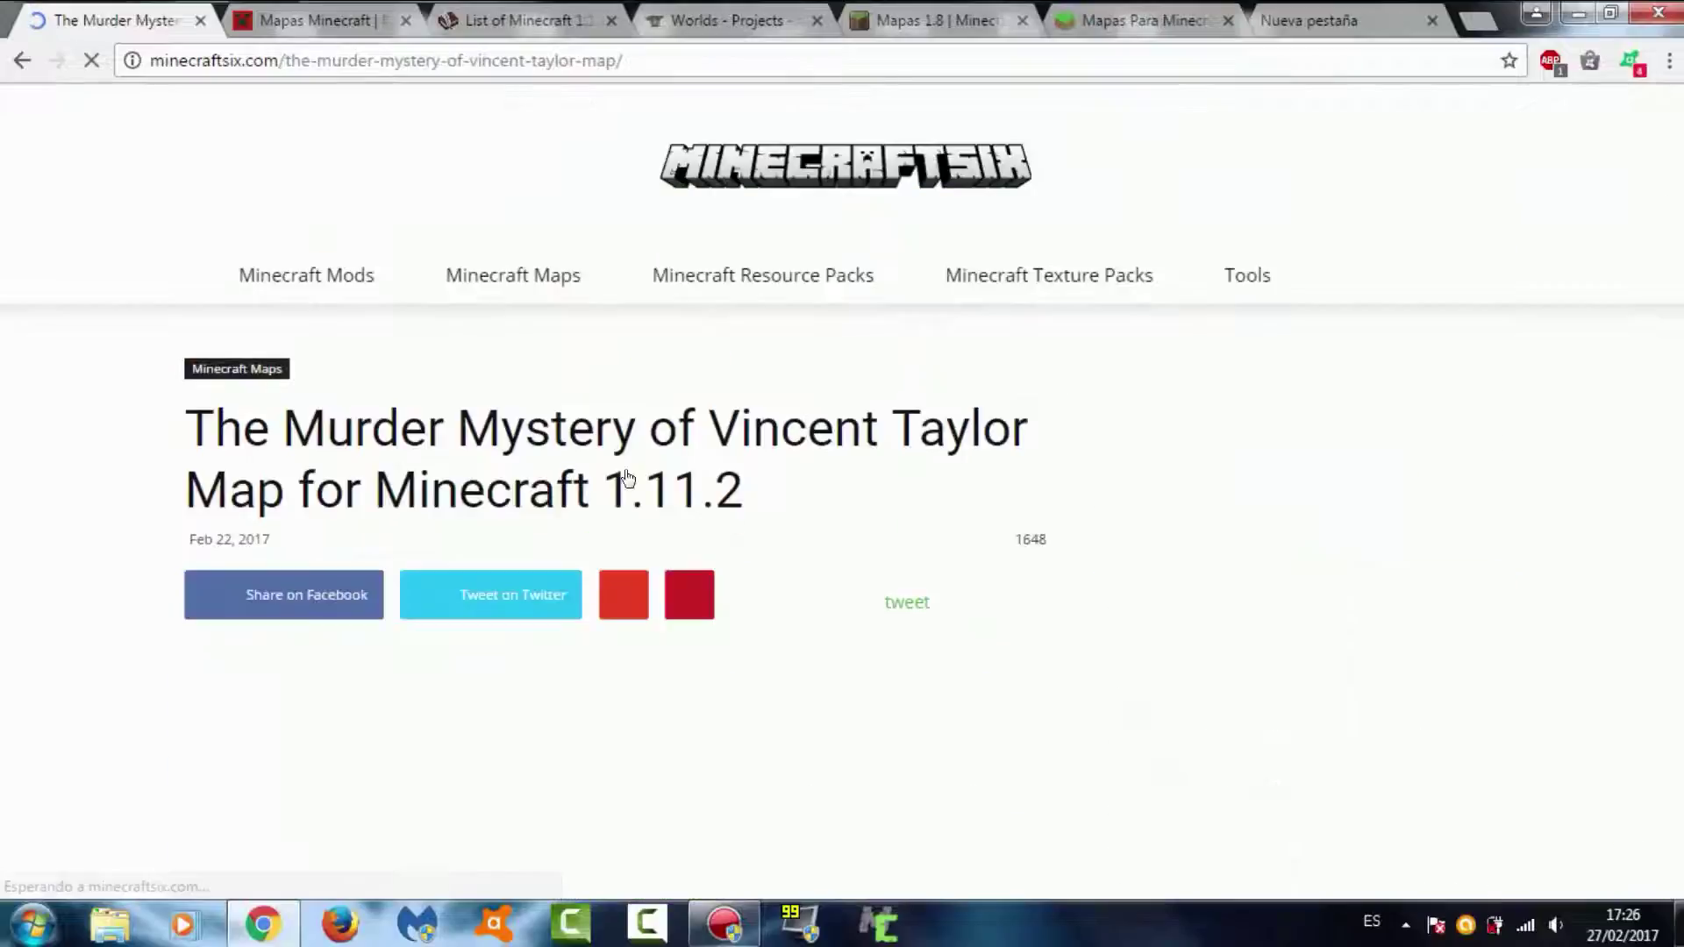
{"action": "scroll", "coordinate": [579, 548], "scroll_direction": "down", "scroll_amount": 4}
{"action": "scroll", "coordinate": [1000, 421], "scroll_direction": "down", "scroll_amount": 3}
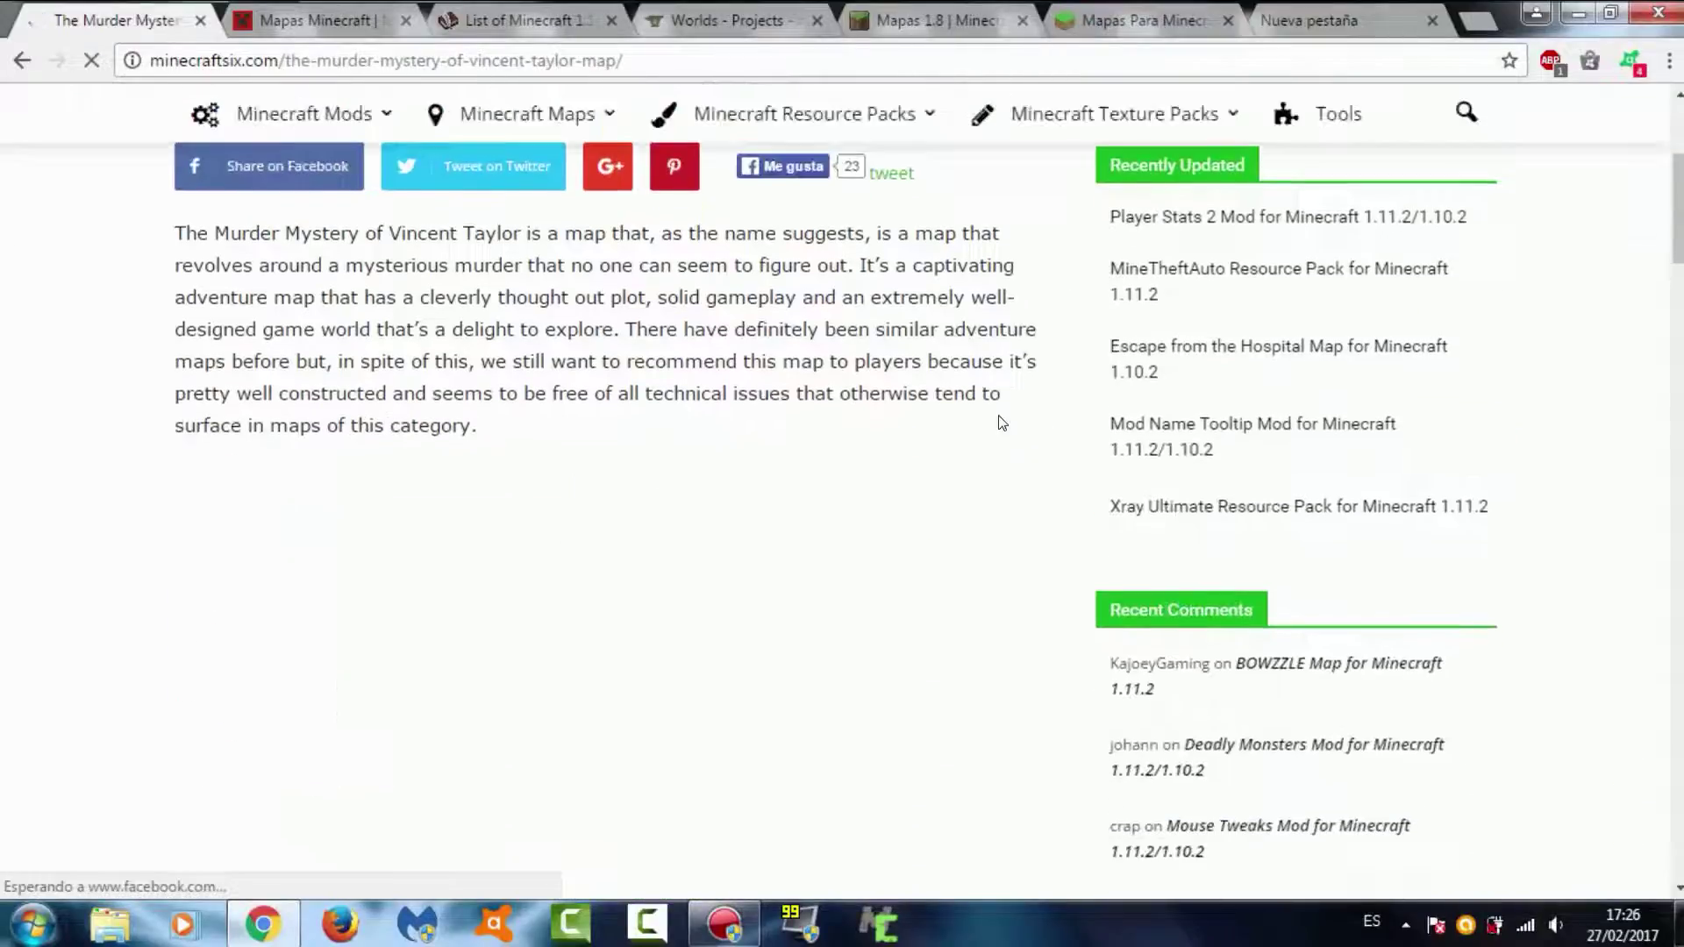
{"action": "scroll", "coordinate": [804, 438], "scroll_direction": "up", "scroll_amount": 6}
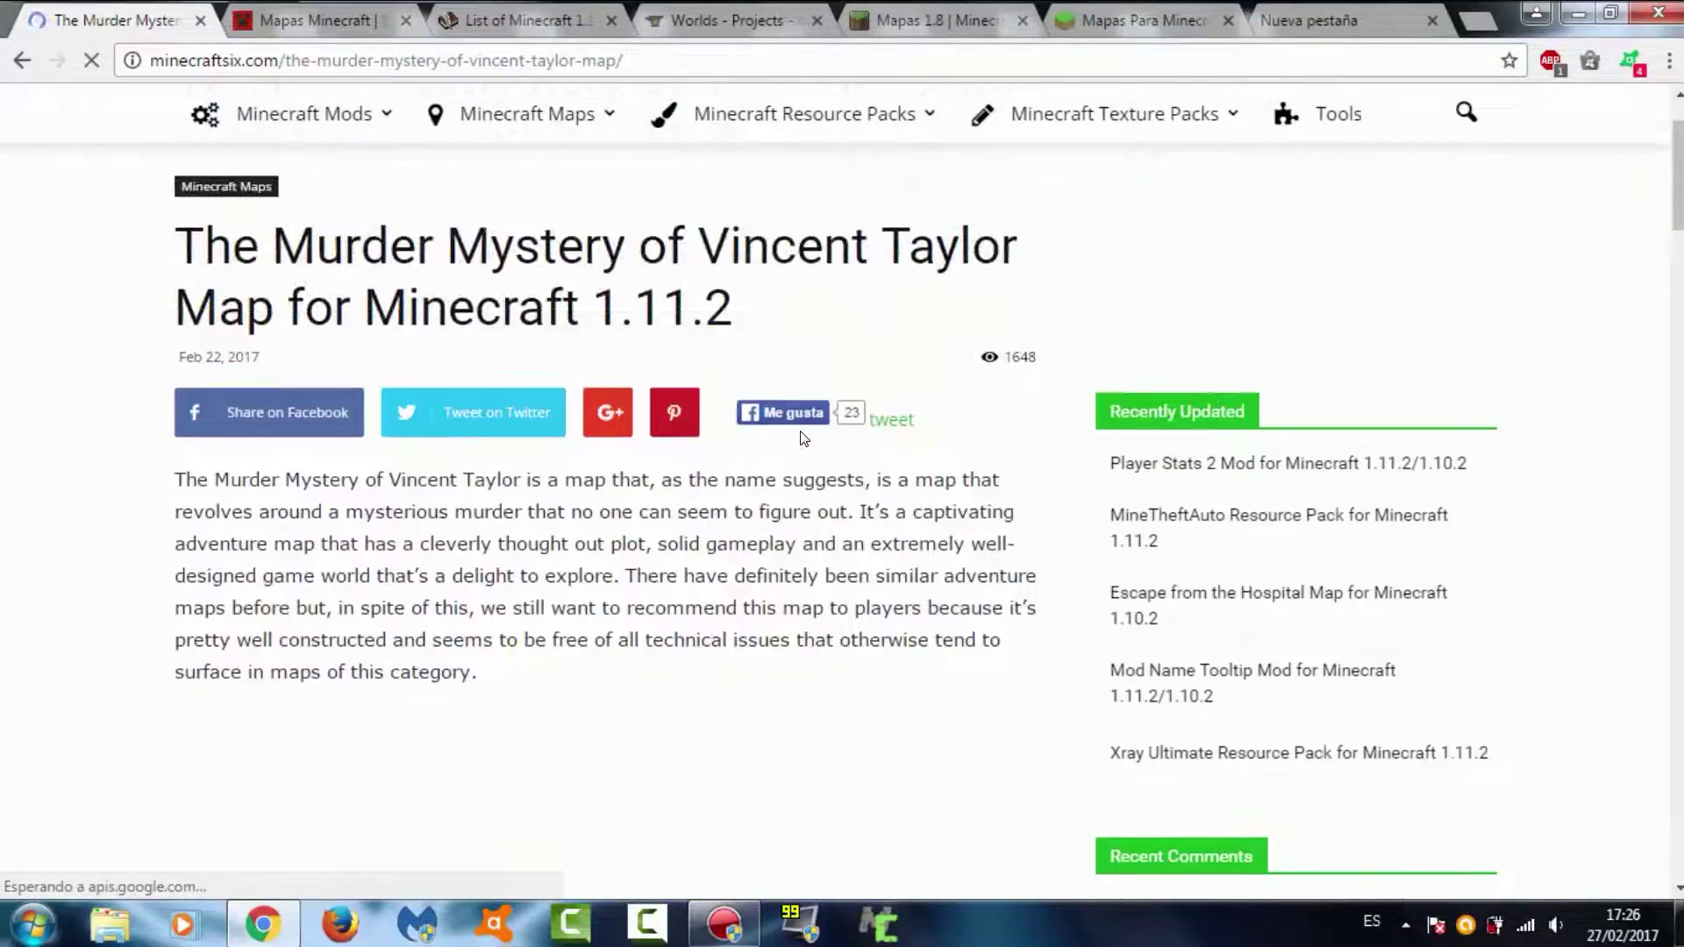
{"action": "scroll", "coordinate": [803, 436], "scroll_direction": "down", "scroll_amount": 5}
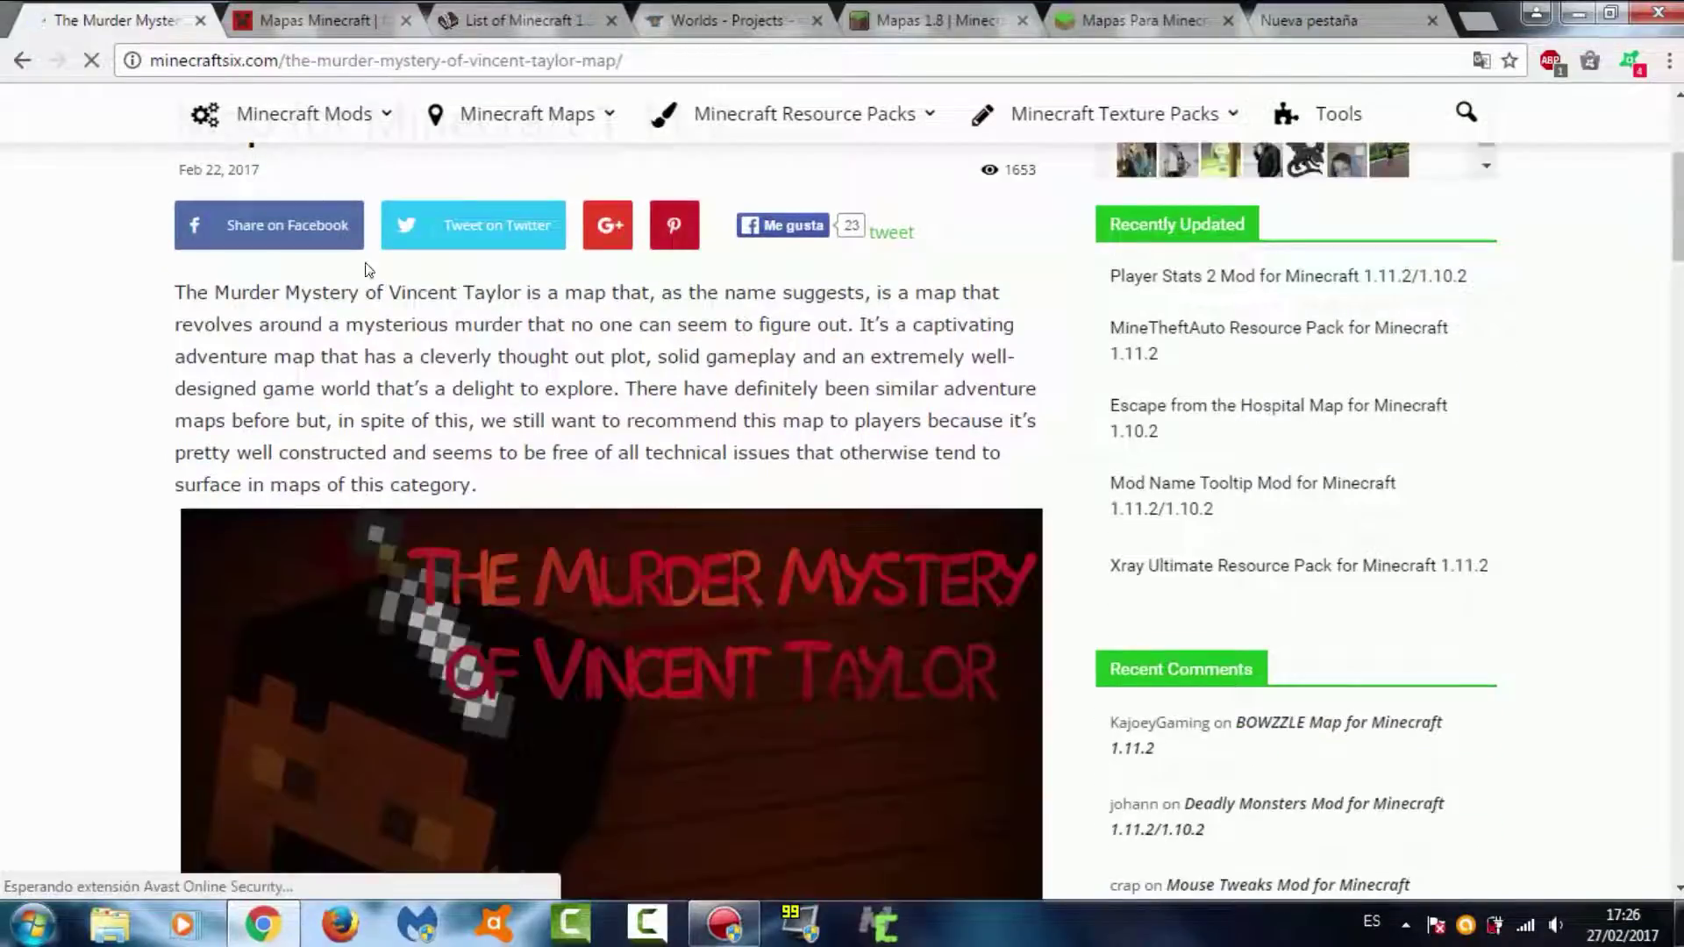
{"action": "scroll", "coordinate": [379, 346], "scroll_direction": "down", "scroll_amount": 2}
{"action": "scroll", "coordinate": [379, 347], "scroll_direction": "down", "scroll_amount": 8}
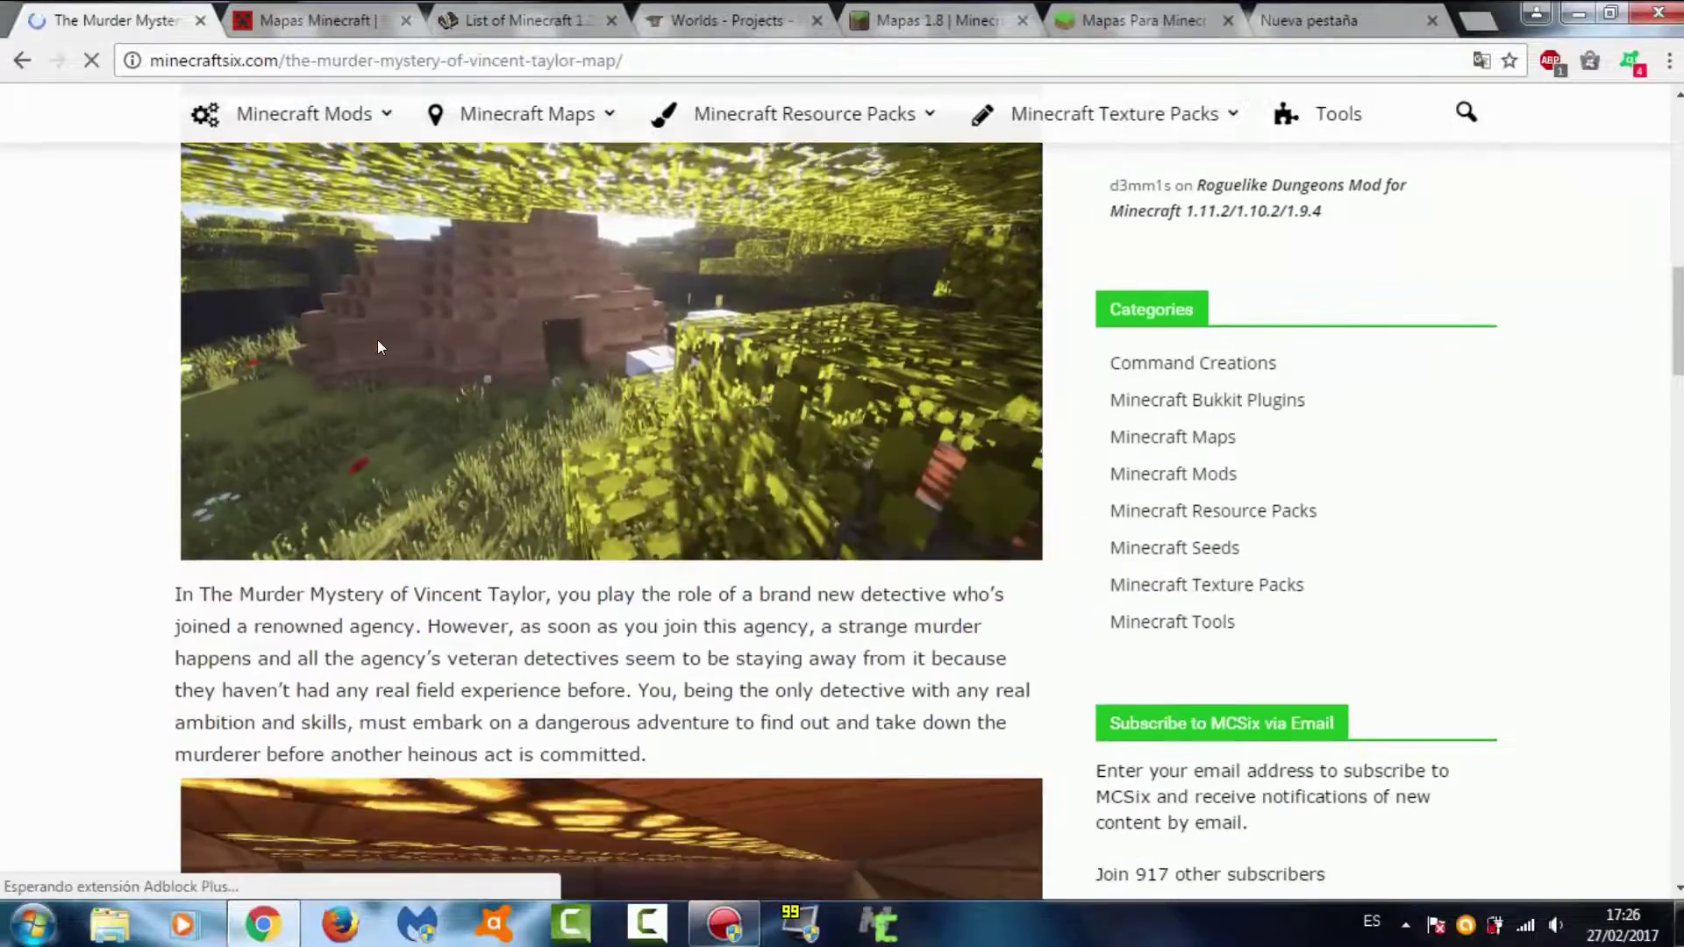
{"action": "scroll", "coordinate": [379, 348], "scroll_direction": "down", "scroll_amount": 7}
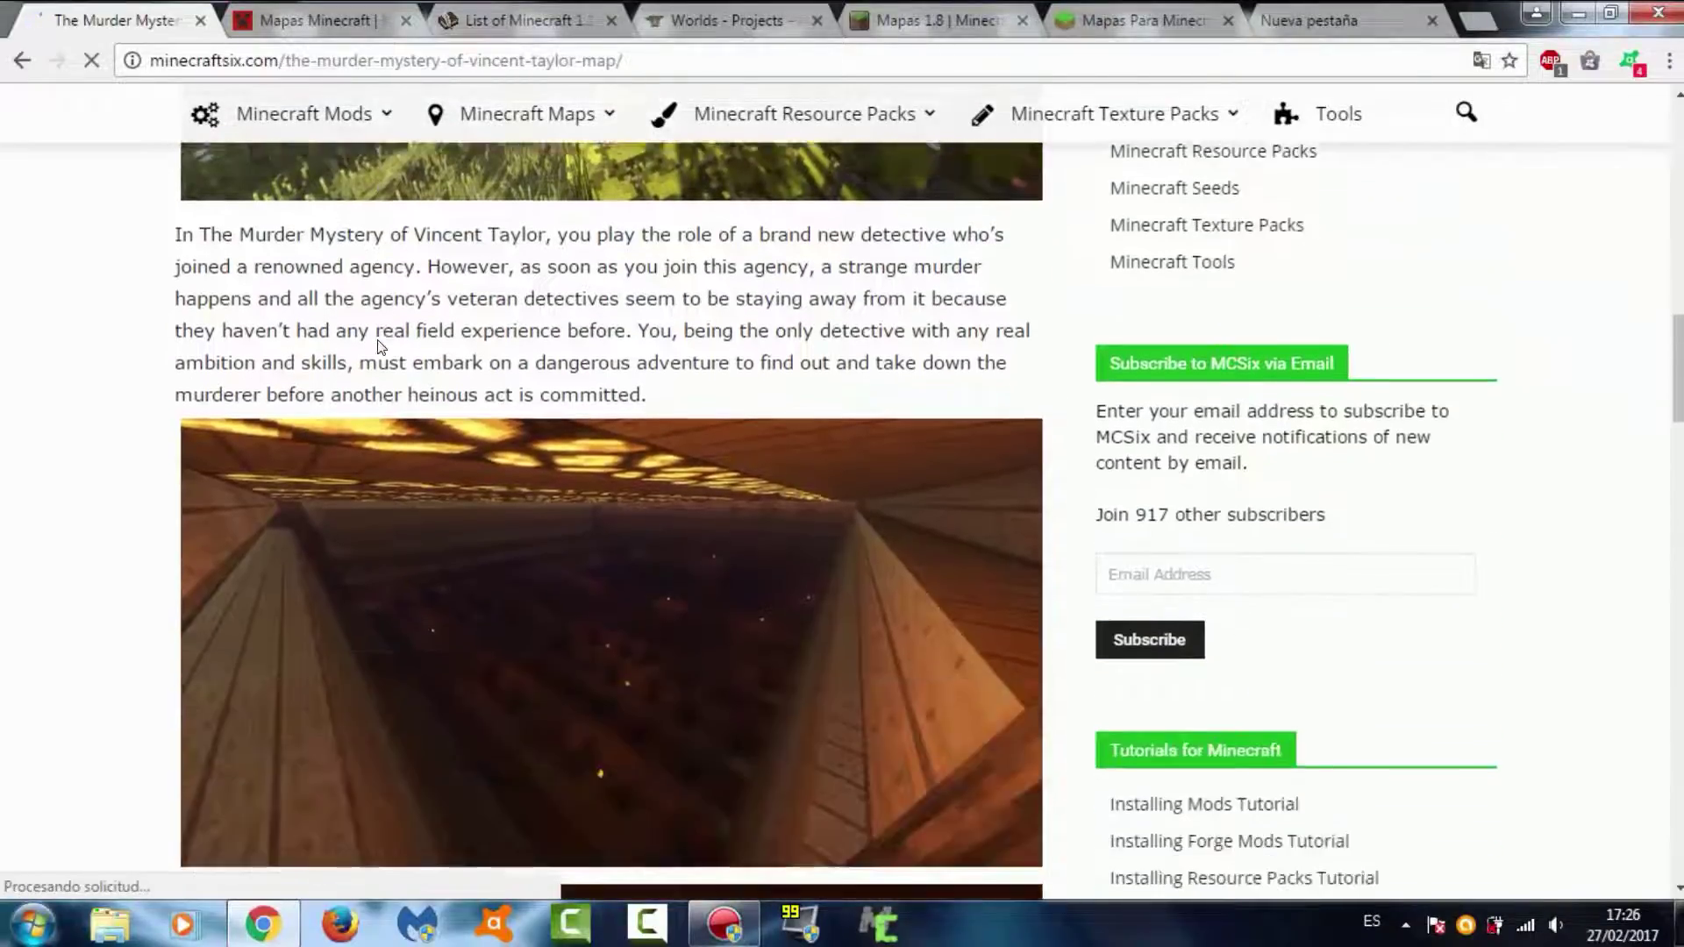
{"action": "scroll", "coordinate": [379, 347], "scroll_direction": "down", "scroll_amount": 19}
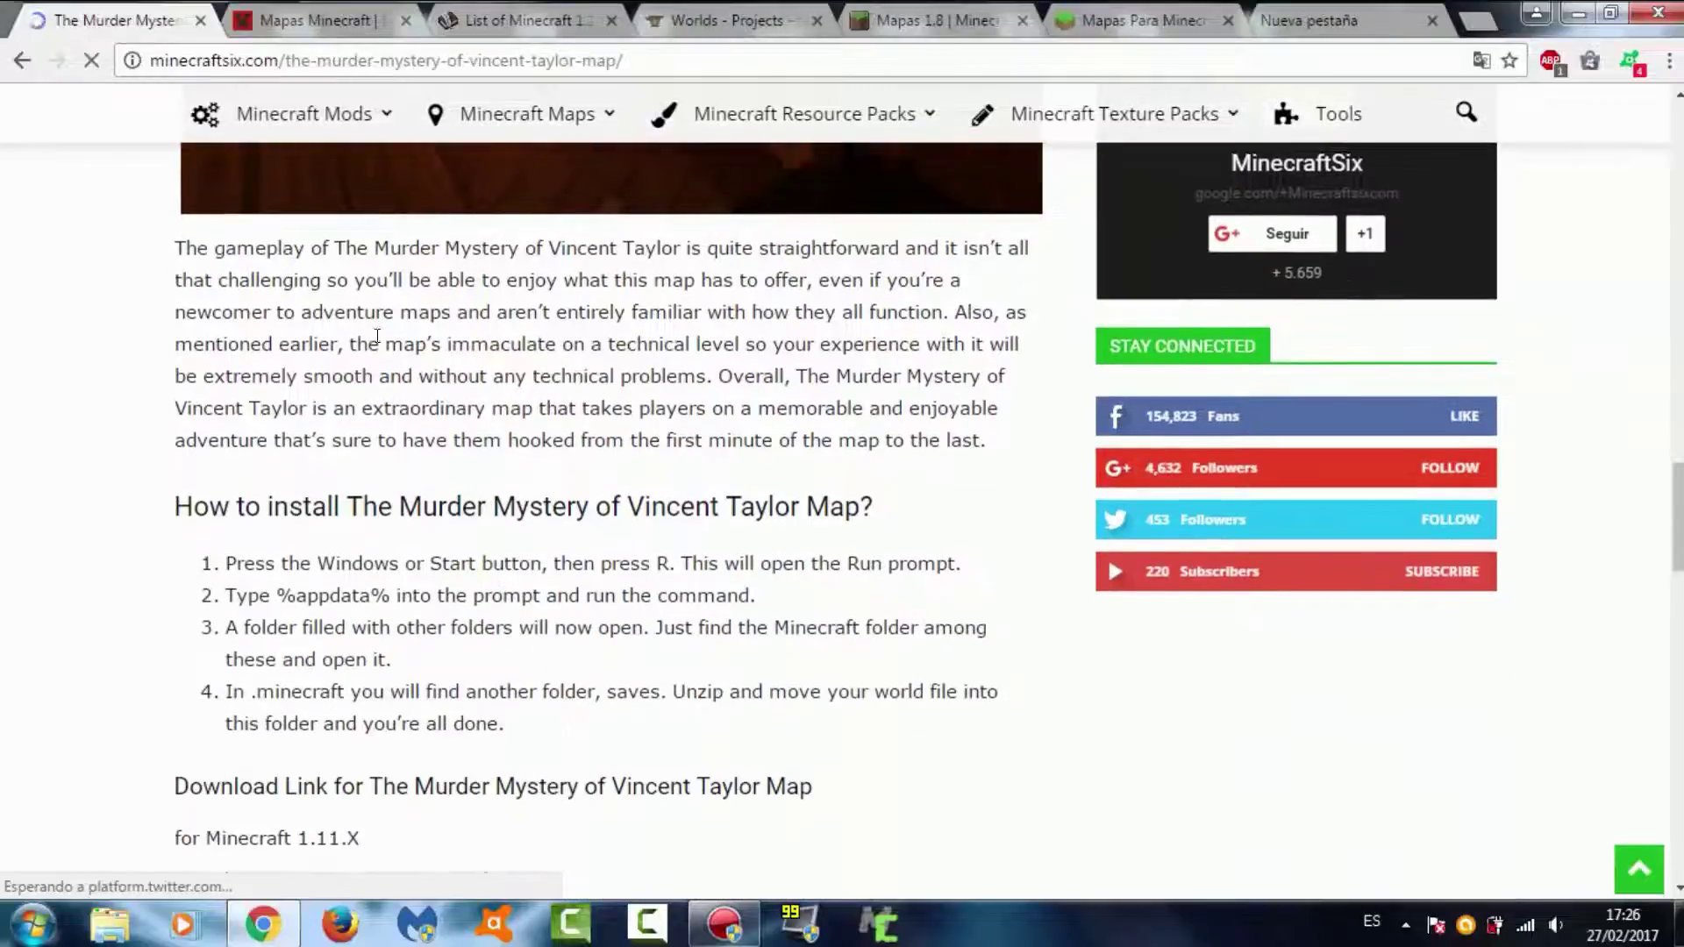
{"action": "scroll", "coordinate": [406, 329], "scroll_direction": "up", "scroll_amount": 9}
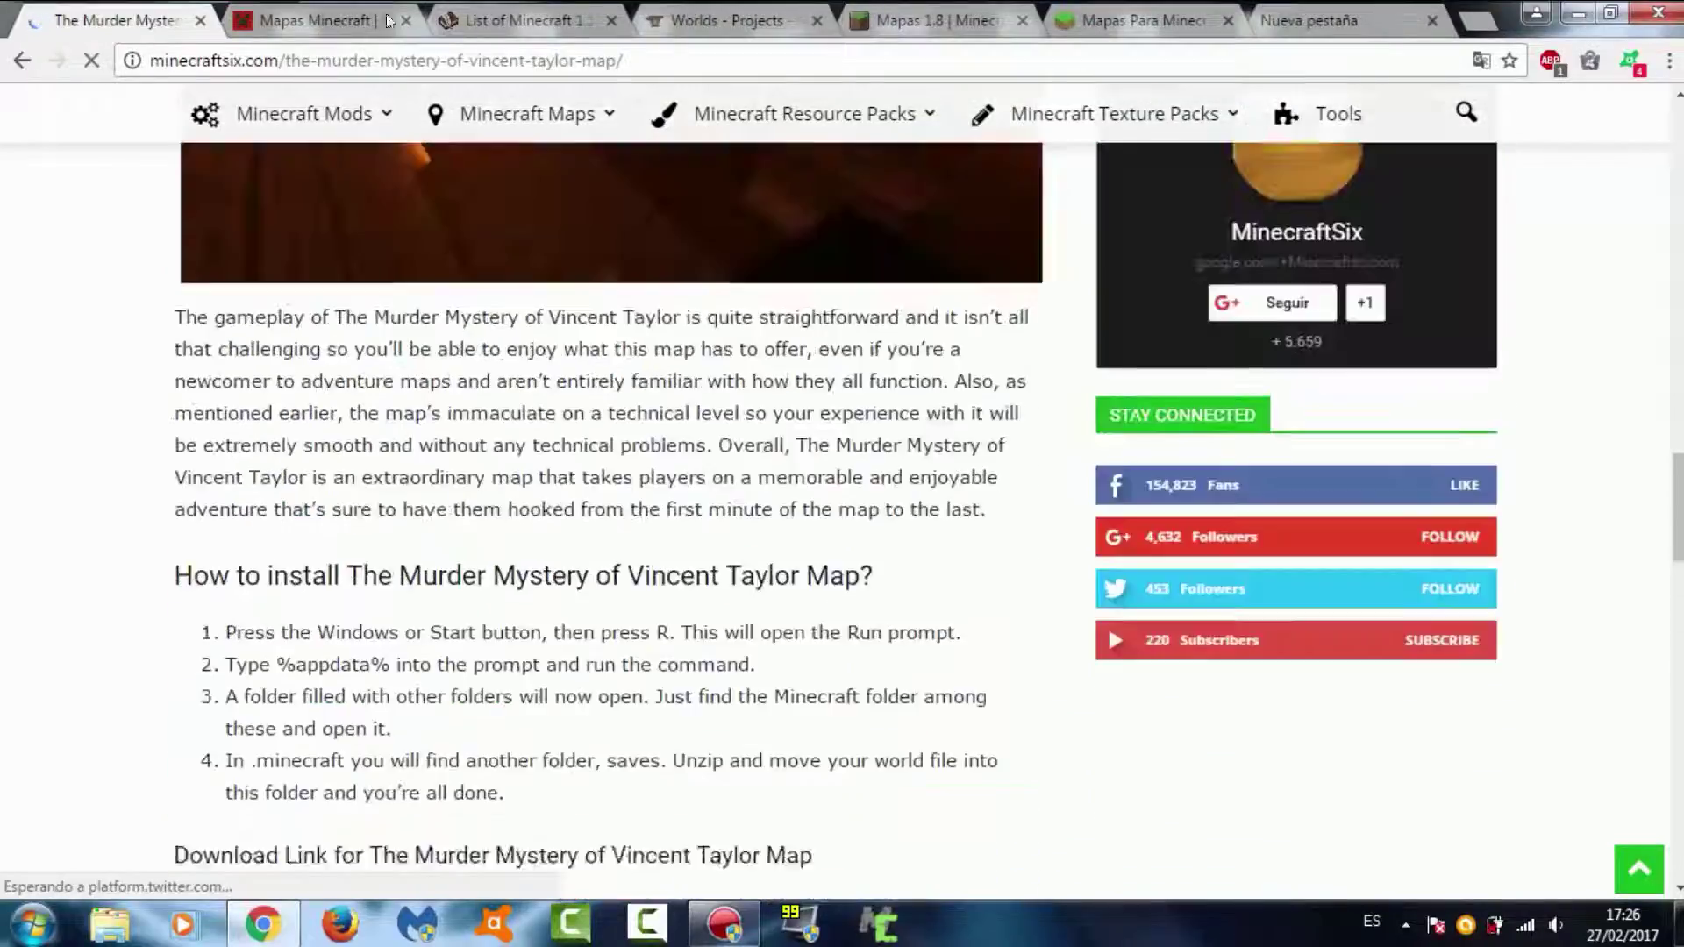
{"action": "left_click", "coordinate": [200, 20]}
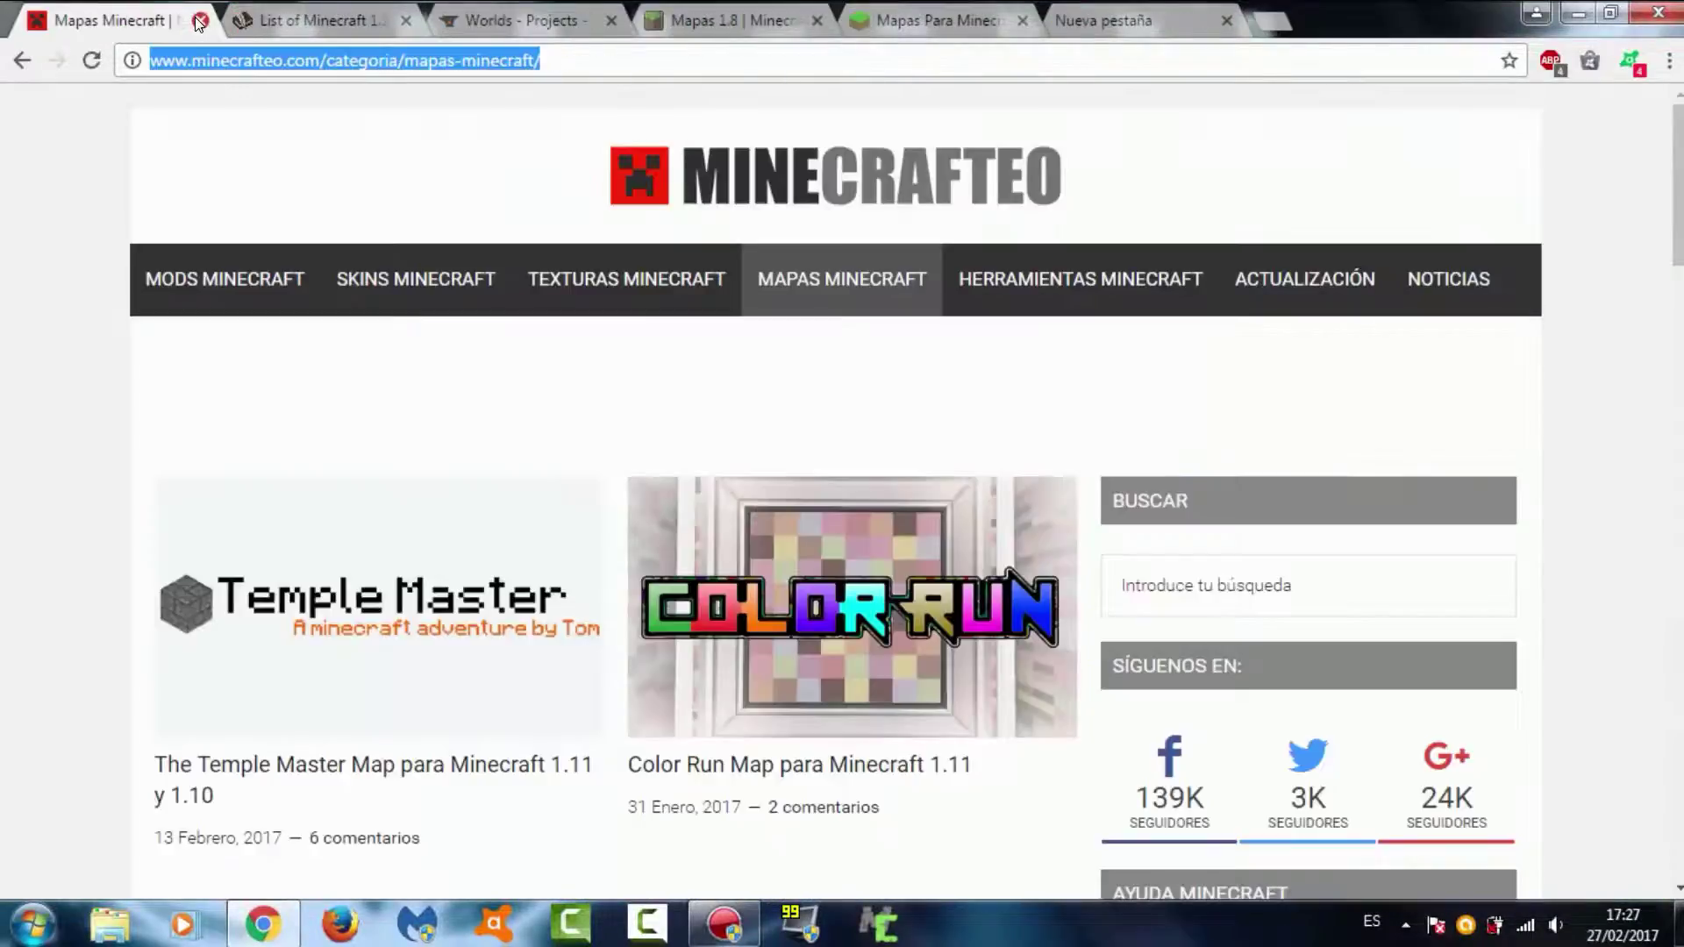
Browse the Mapas Minecraft category from Minecrafteo's home page and close the site.
{"action": "left_click", "coordinate": [309, 181]}
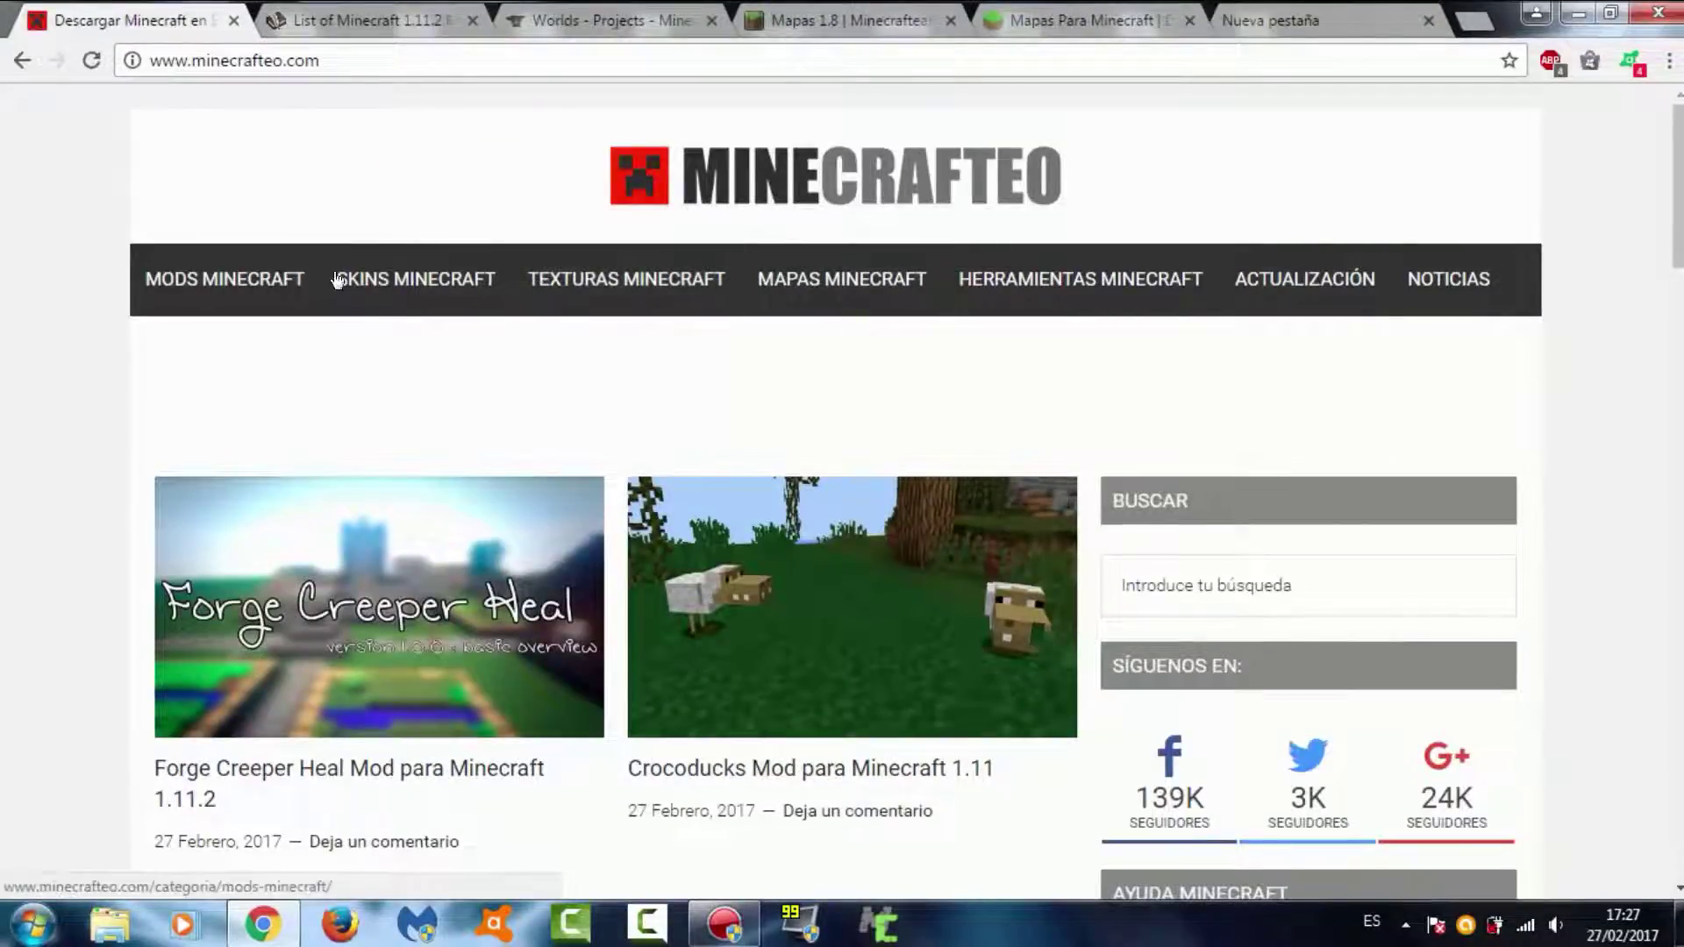
{"action": "left_click", "coordinate": [832, 281]}
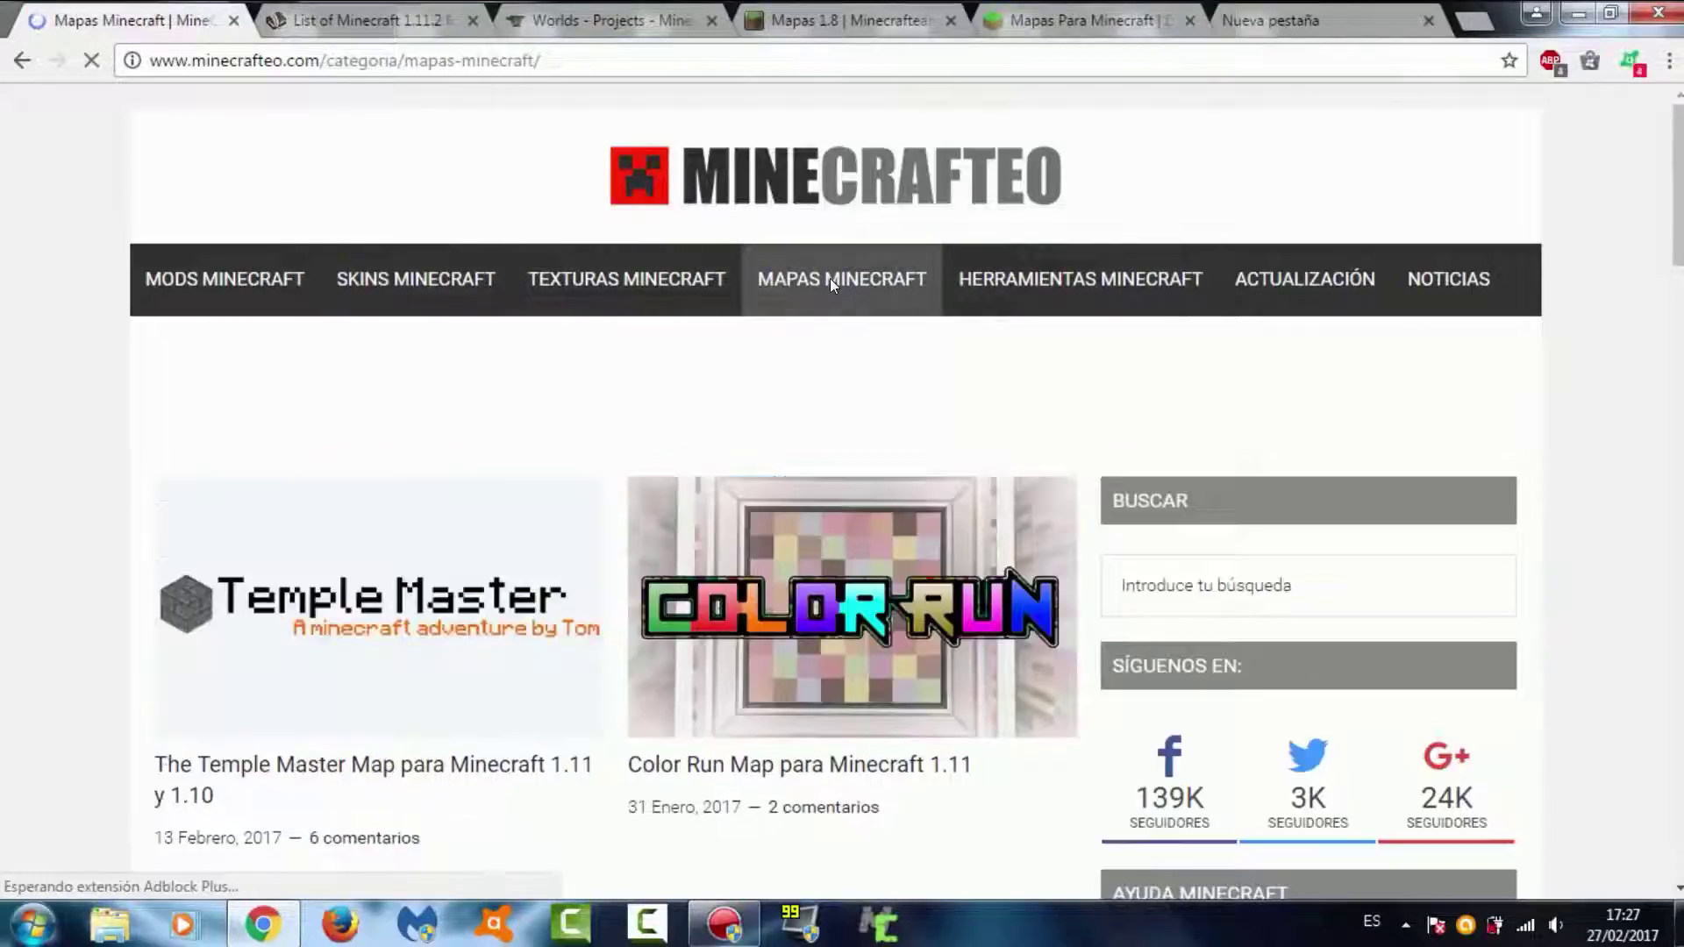
{"action": "scroll", "coordinate": [323, 417], "scroll_direction": "down", "scroll_amount": 9}
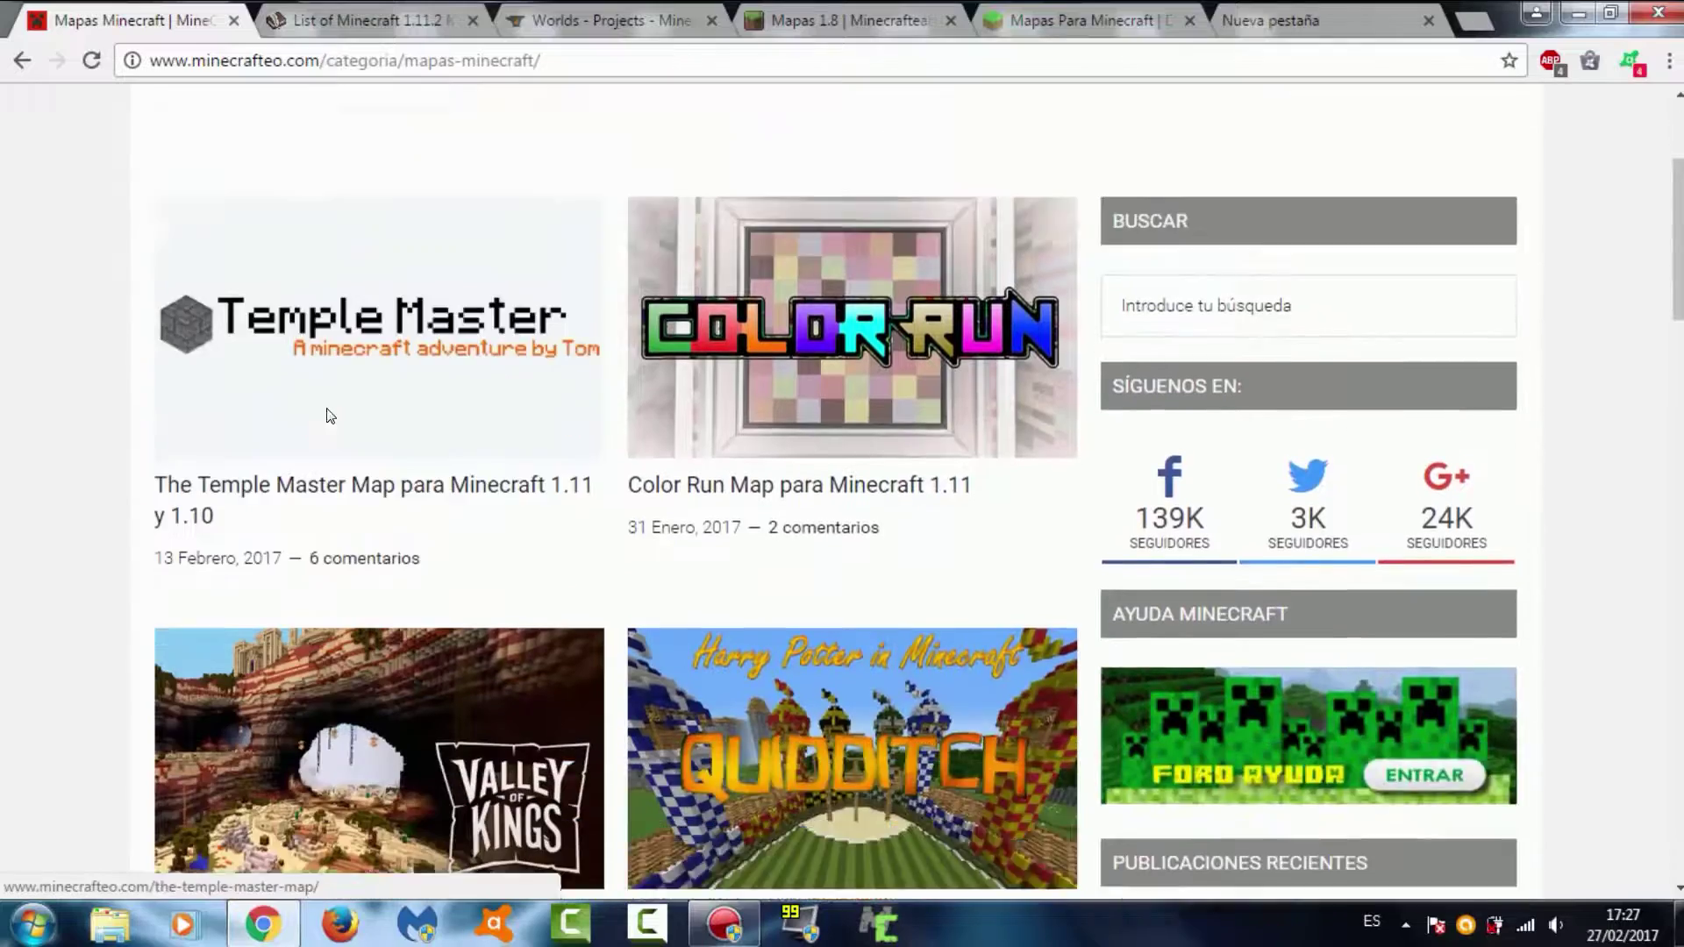
{"action": "scroll", "coordinate": [651, 414], "scroll_direction": "down", "scroll_amount": 20}
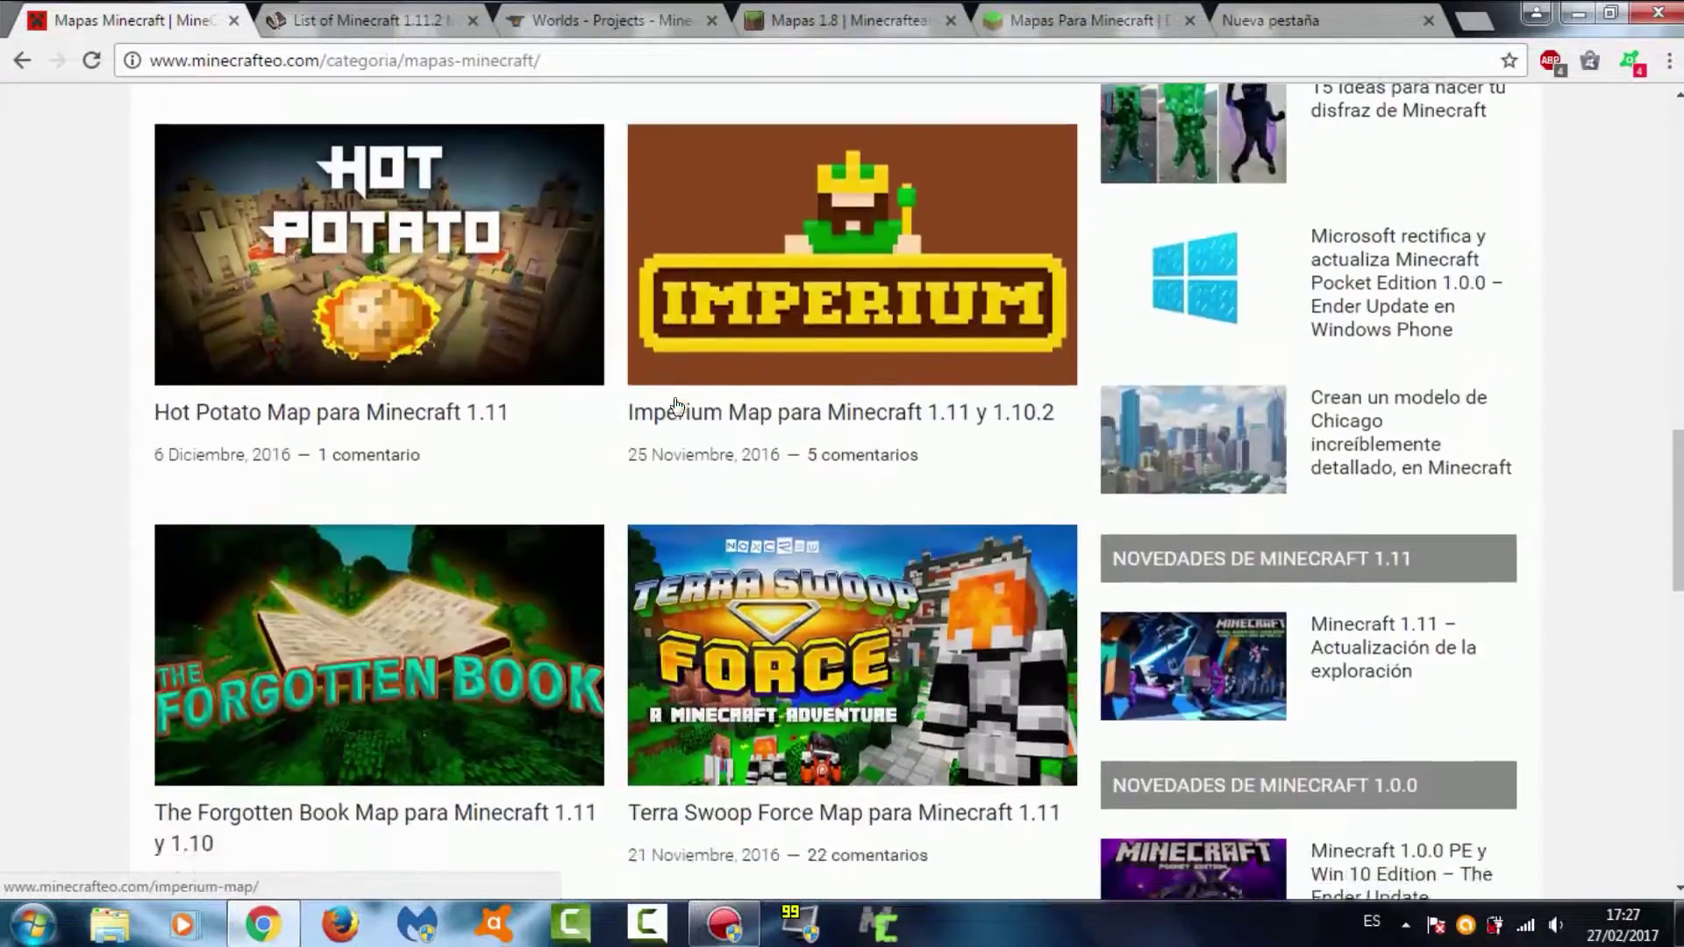
{"action": "scroll", "coordinate": [678, 405], "scroll_direction": "up", "scroll_amount": 20}
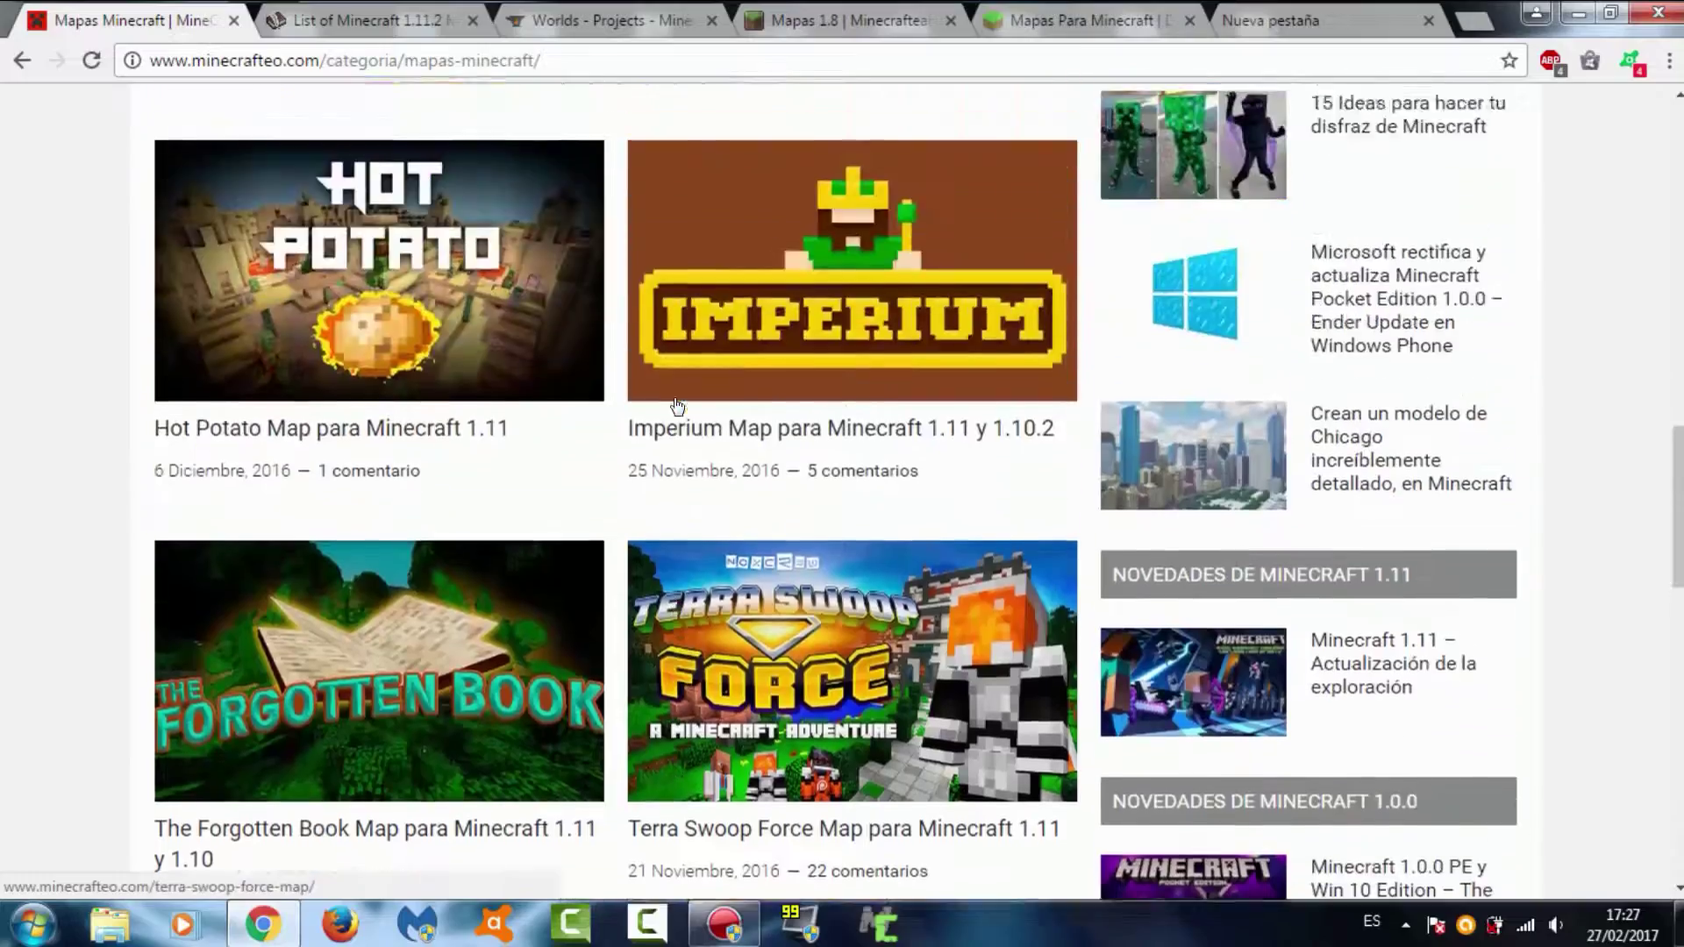
{"action": "scroll", "coordinate": [678, 392], "scroll_direction": "up", "scroll_amount": 10}
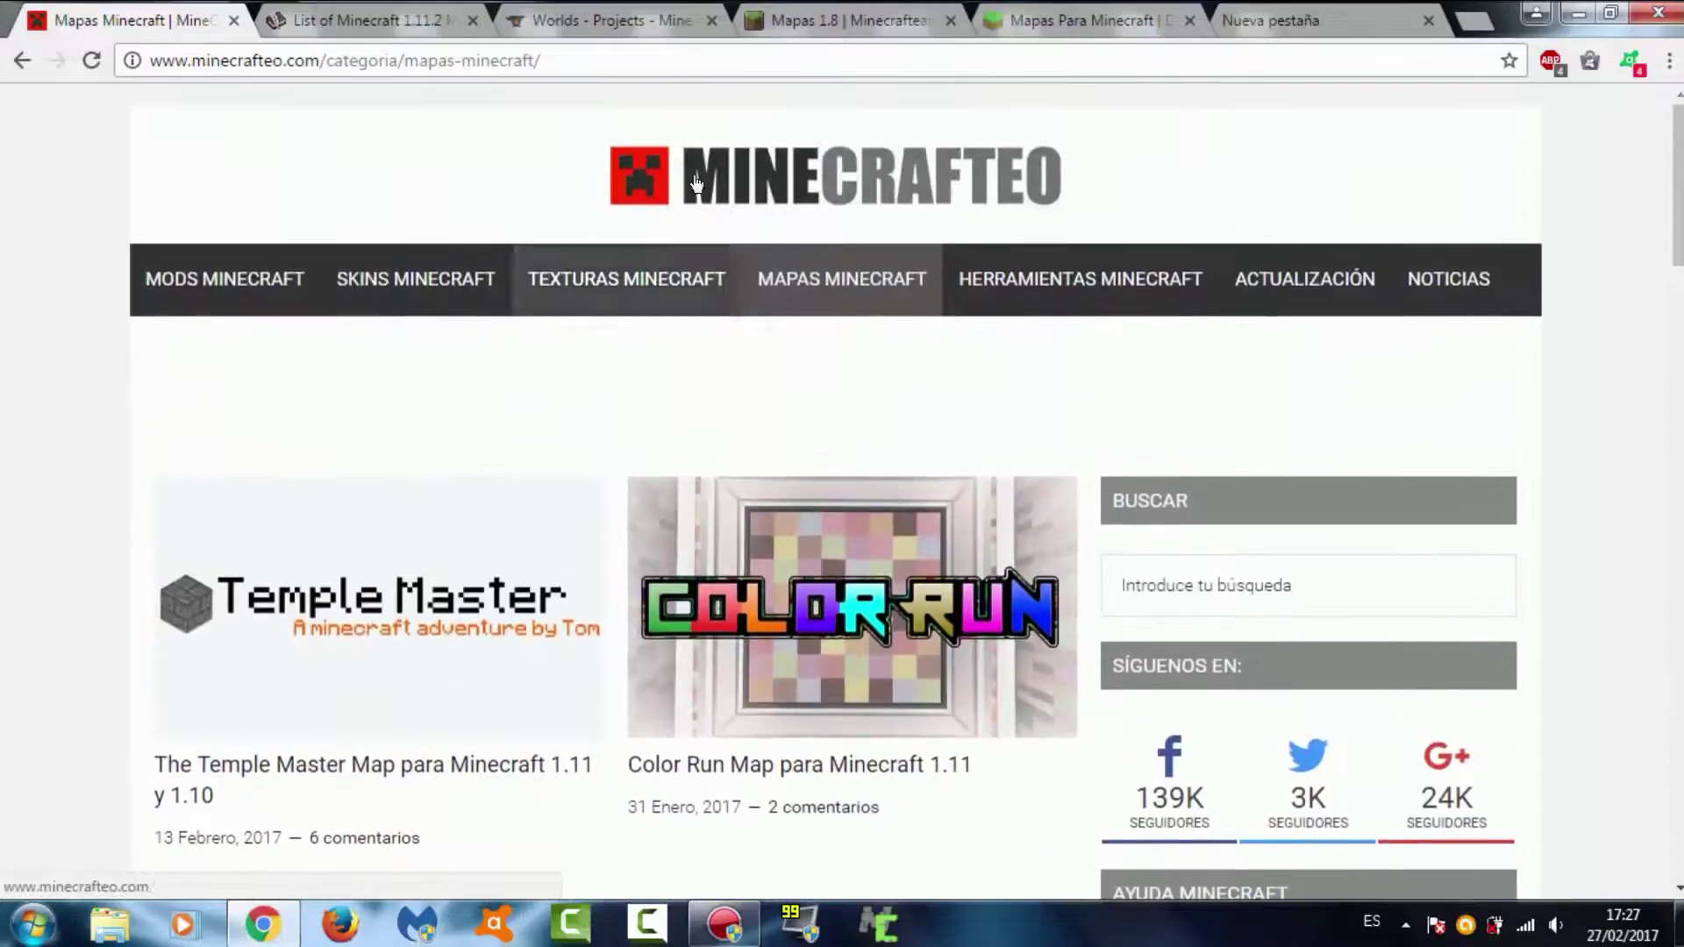
{"action": "left_click", "coordinate": [235, 19]}
Look over the map types offered under 1.11.2 Maps on 9Minecraft and close the site.
{"action": "mouse_move", "coordinate": [872, 184]}
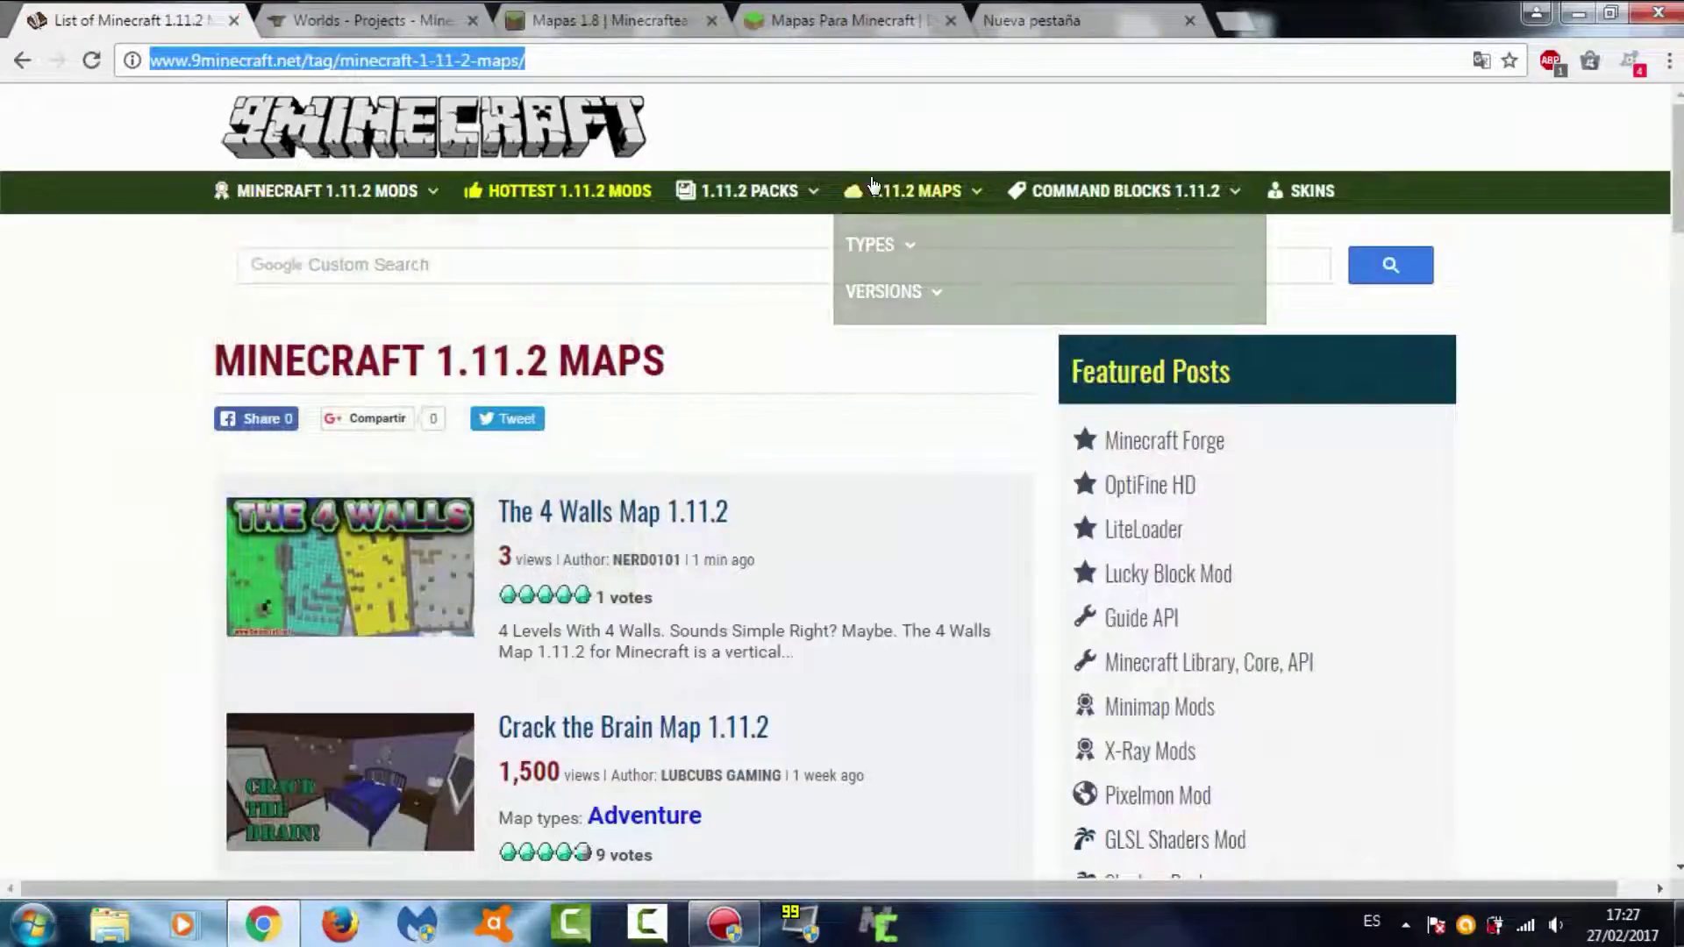
{"action": "mouse_move", "coordinate": [935, 192]}
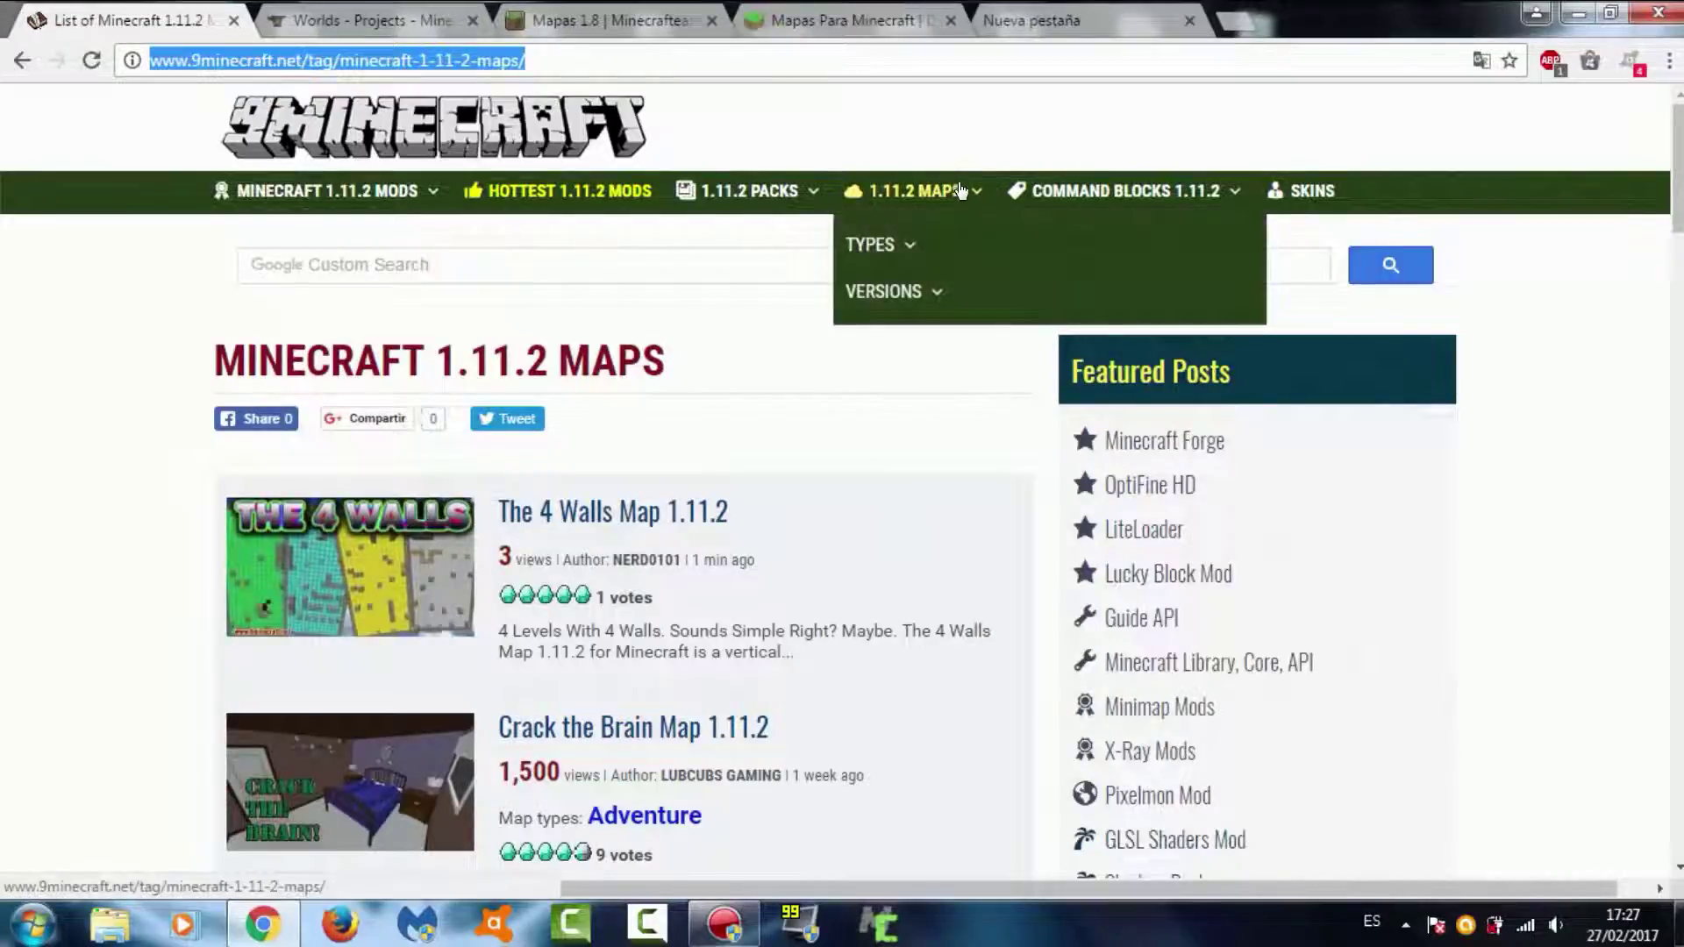
{"action": "mouse_move", "coordinate": [928, 245]}
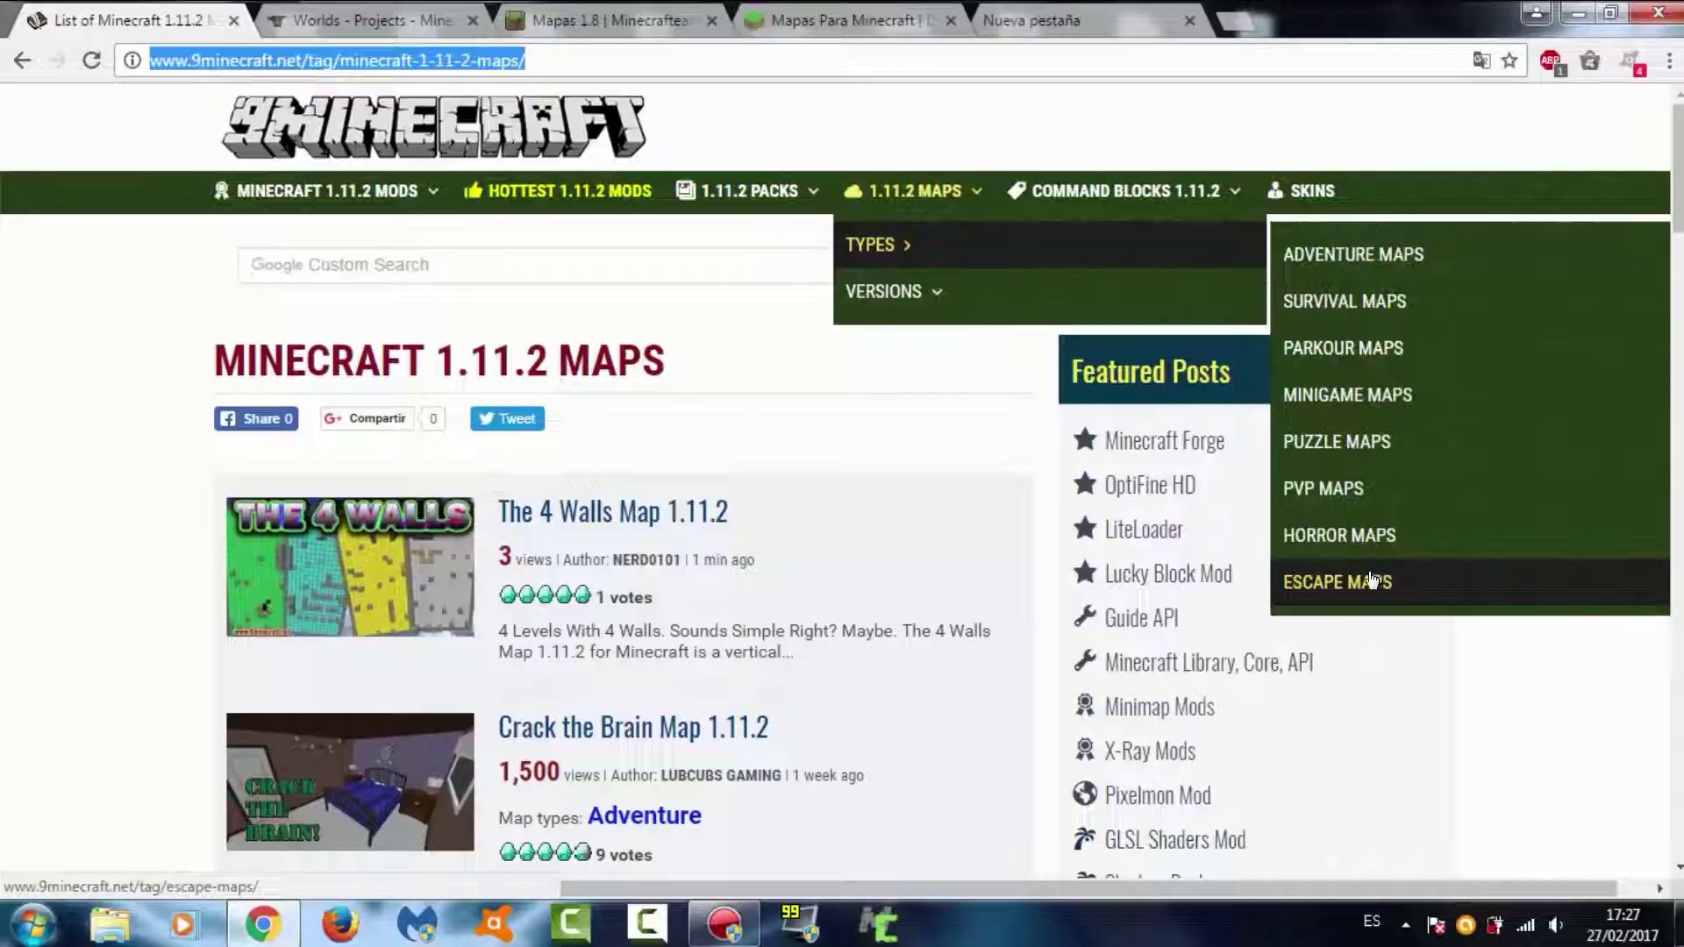
{"action": "left_click", "coordinate": [233, 20]}
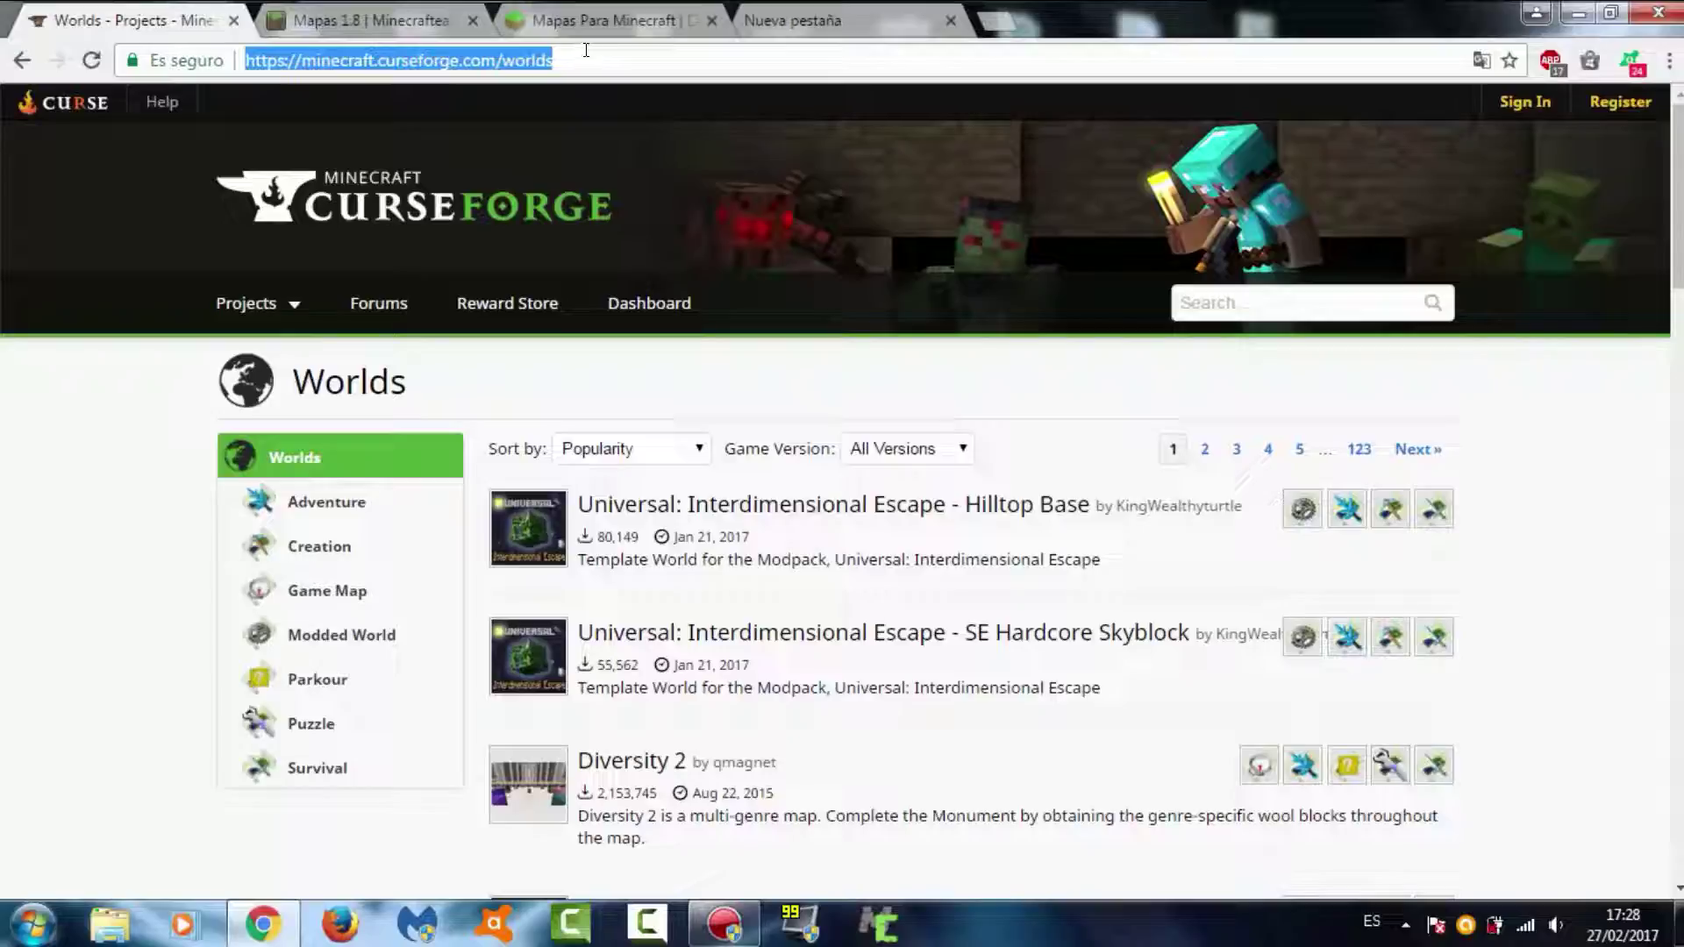
Skim the first page of the Worlds list on Minecraft CurseForge and close the site.
{"action": "scroll", "coordinate": [623, 421], "scroll_direction": "down", "scroll_amount": 10}
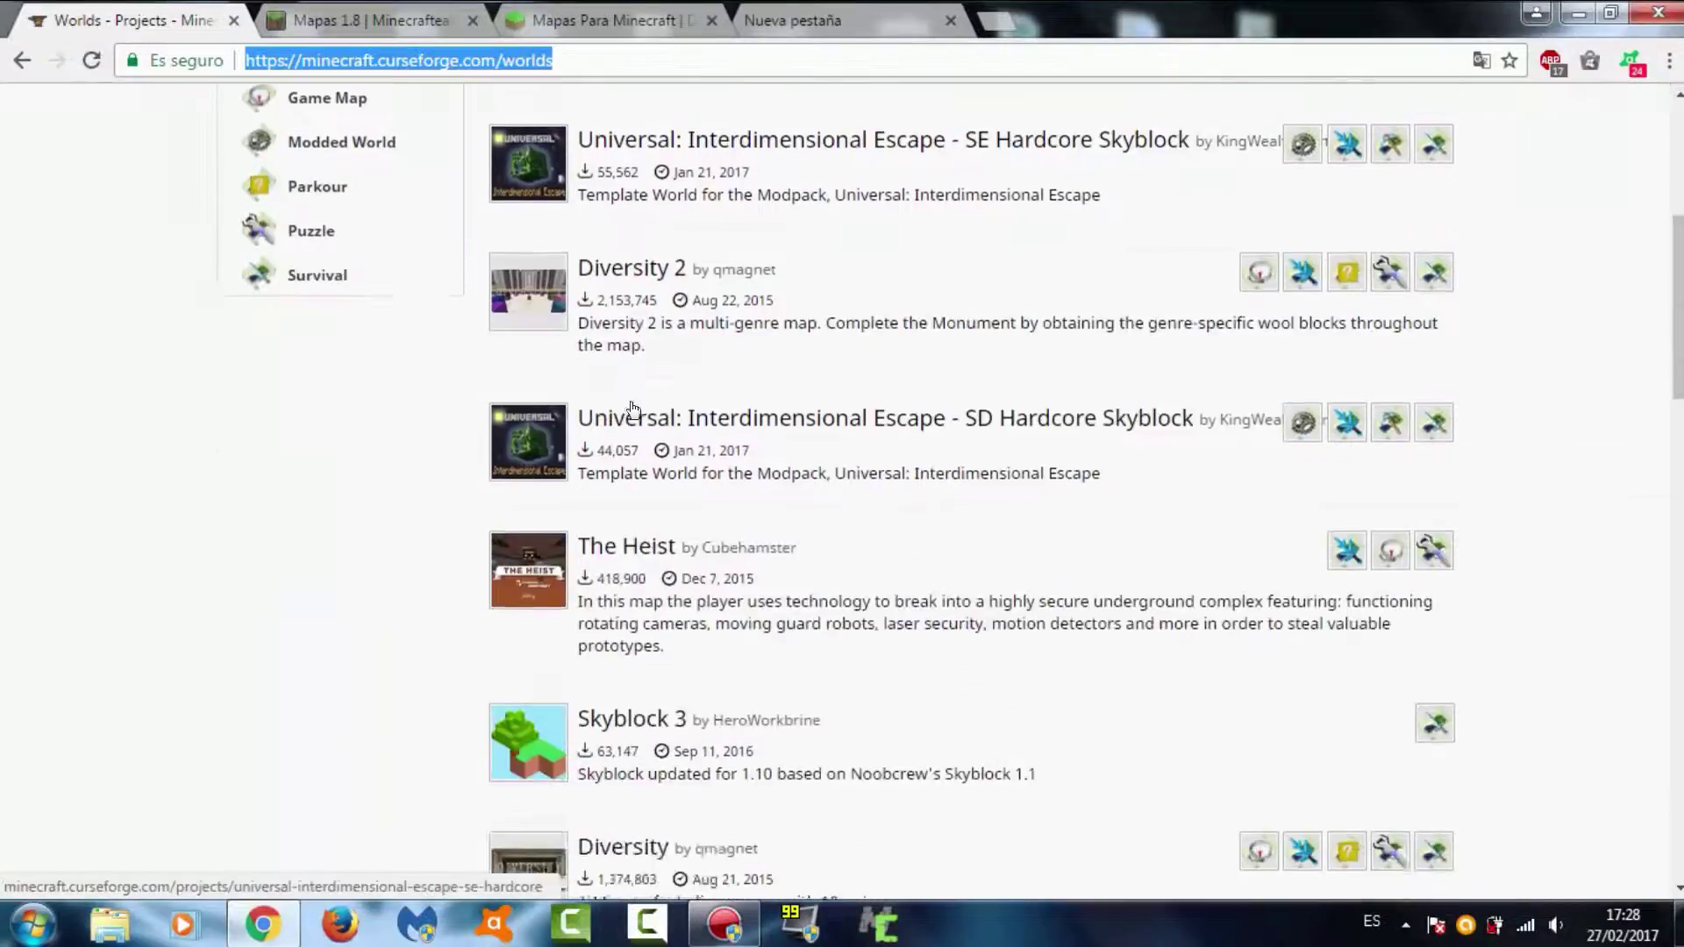
{"action": "scroll", "coordinate": [614, 465], "scroll_direction": "down", "scroll_amount": 20}
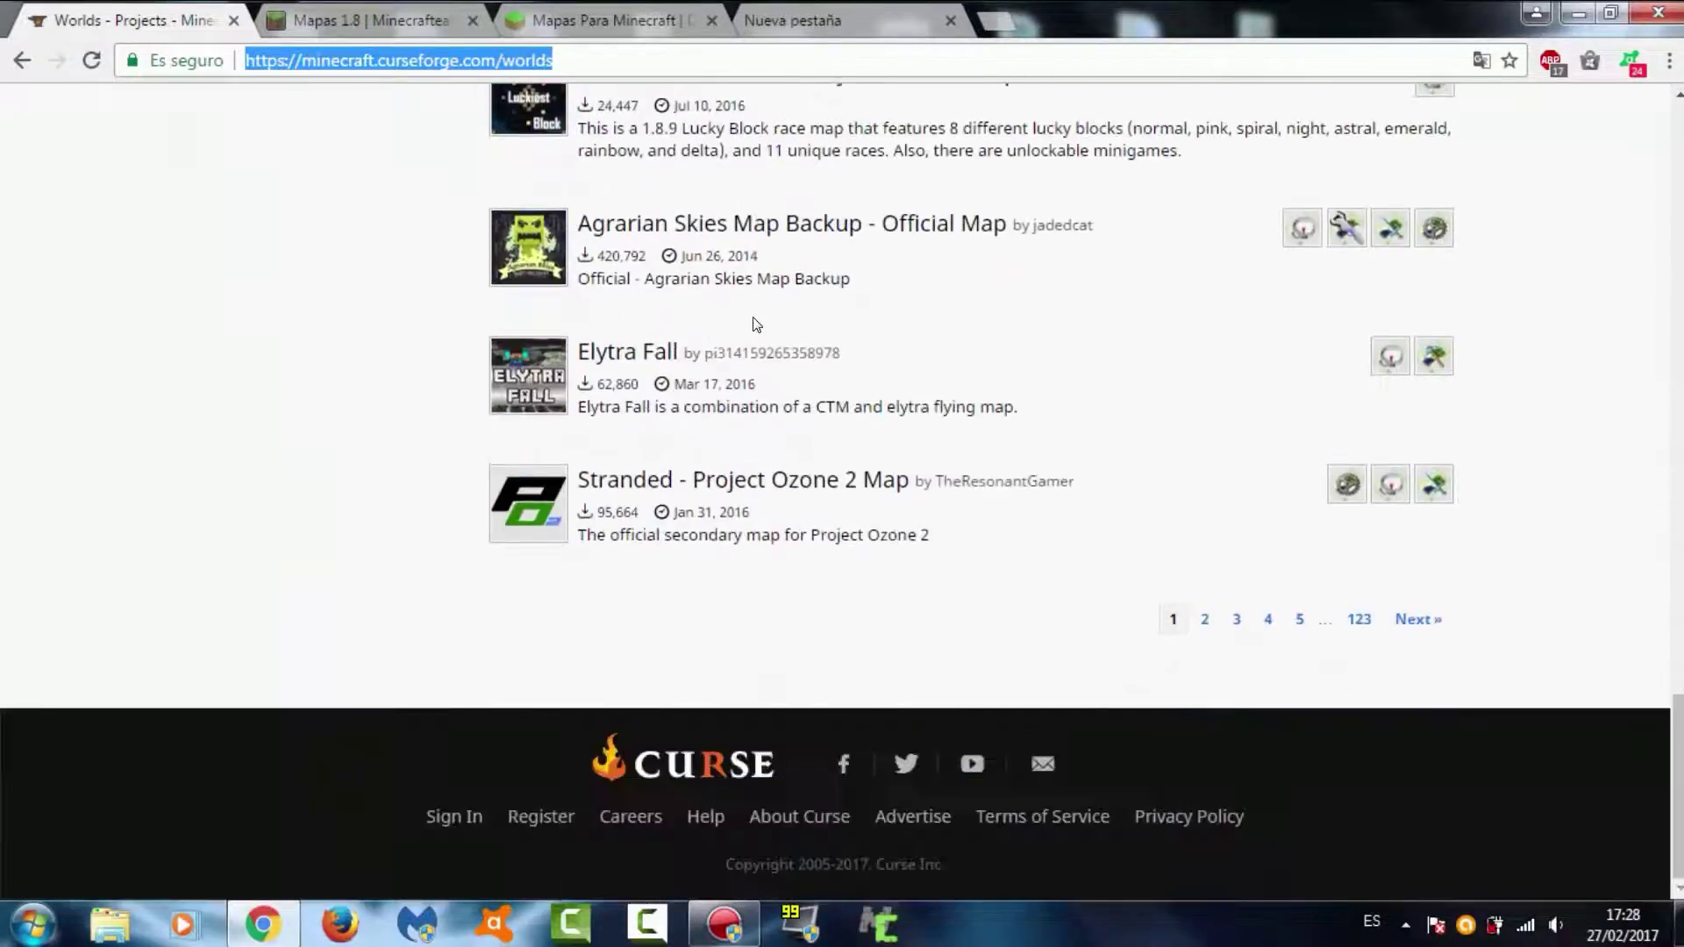
{"action": "scroll", "coordinate": [747, 398], "scroll_direction": "up", "scroll_amount": 20}
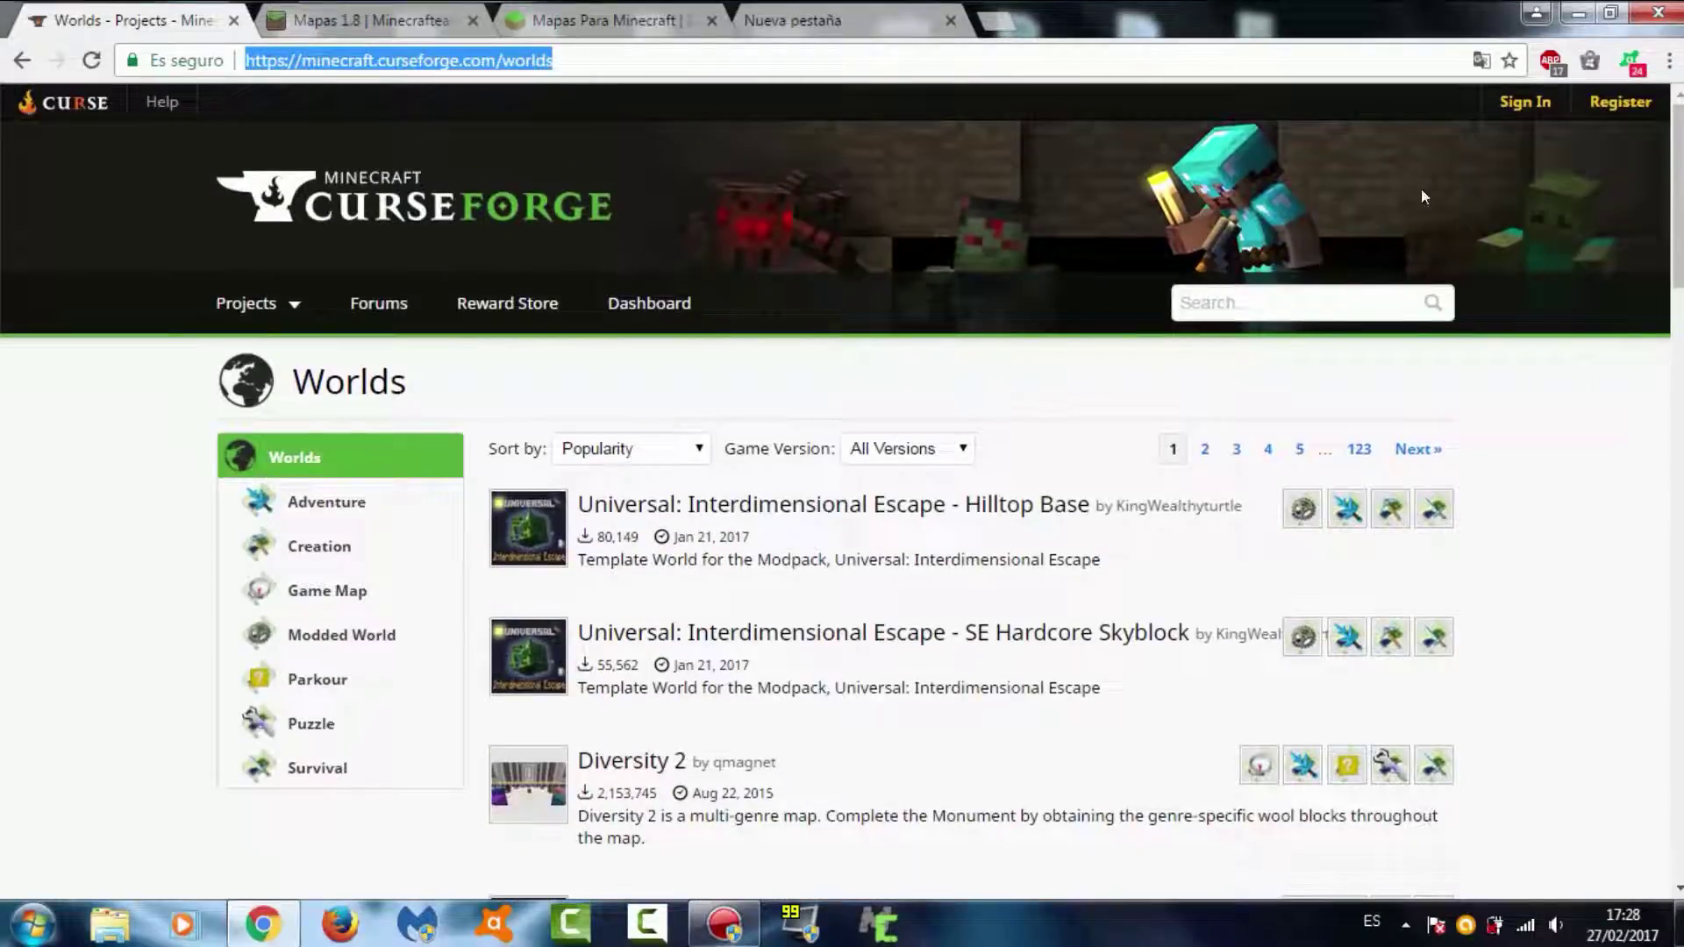
{"action": "left_click", "coordinate": [234, 20]}
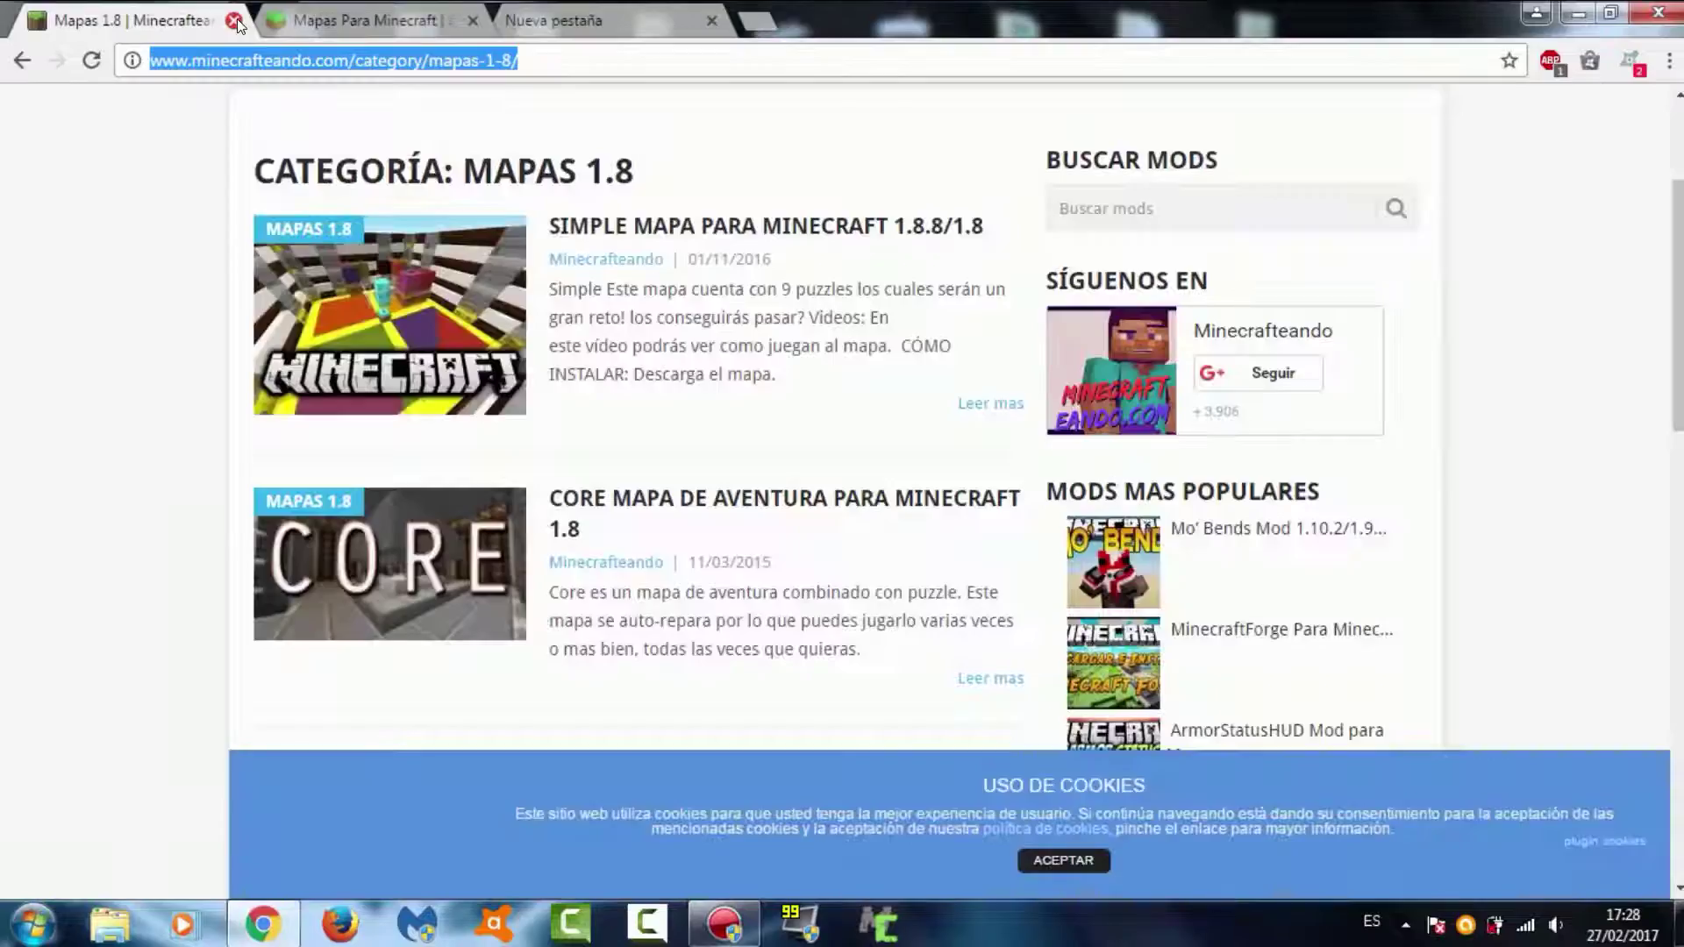
Browse Minecrafteando's site sections and its Mapas 1.8 category, and close the site.
{"action": "scroll", "coordinate": [697, 241], "scroll_direction": "up", "scroll_amount": 3}
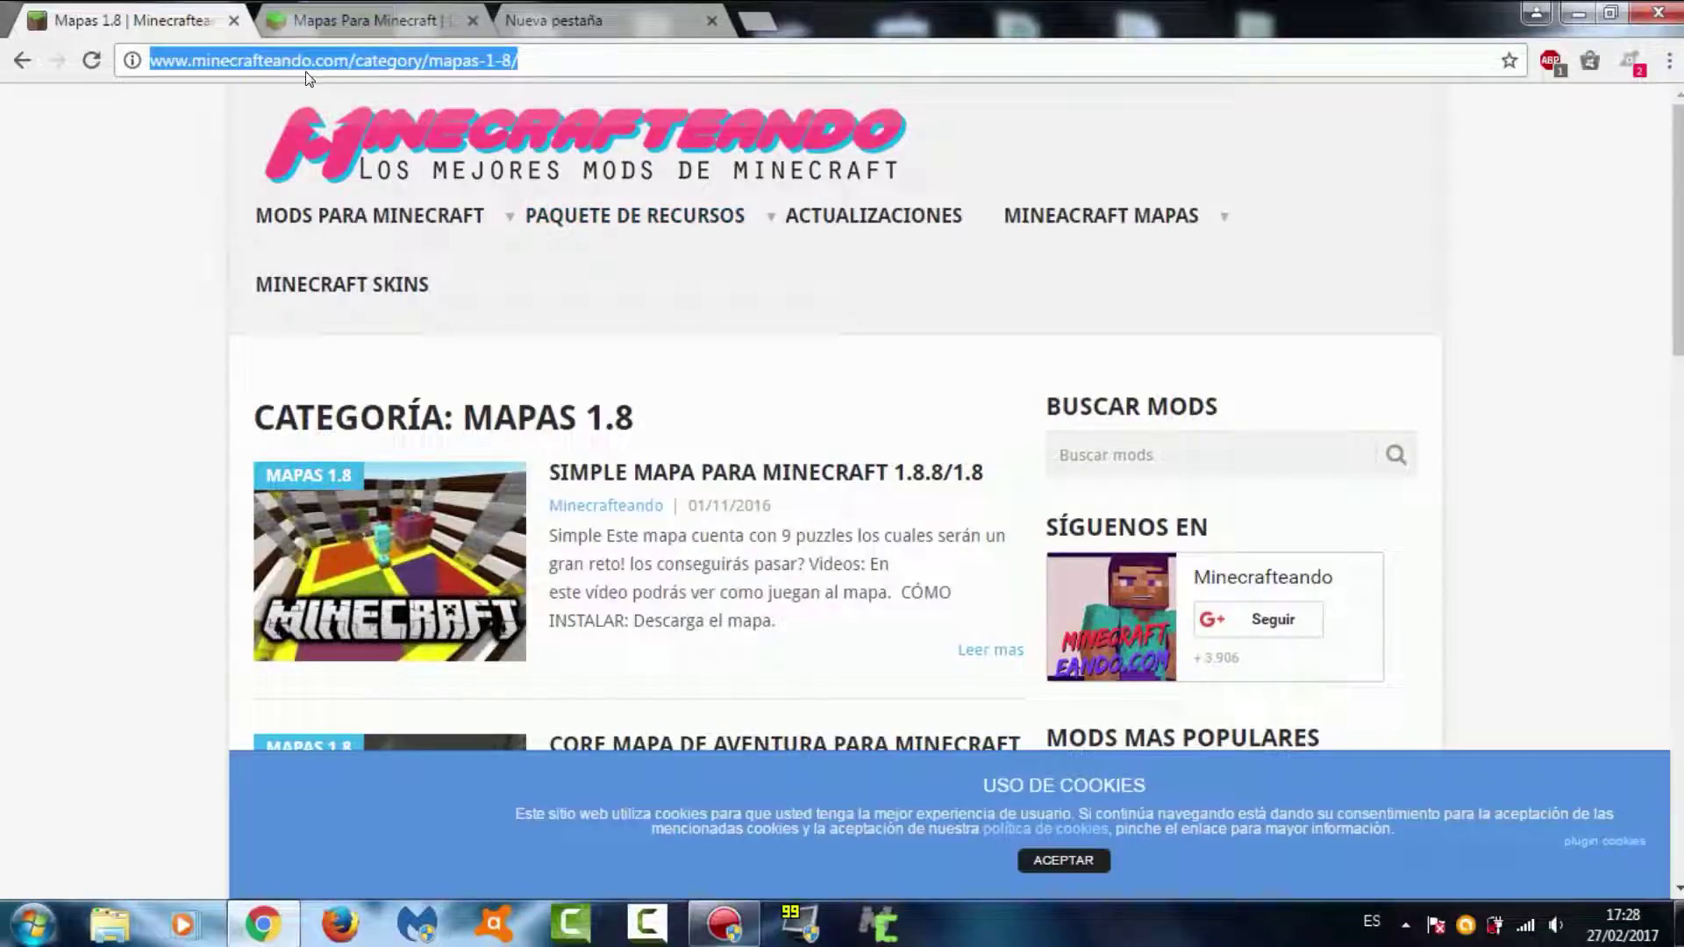
{"action": "mouse_move", "coordinate": [735, 209]}
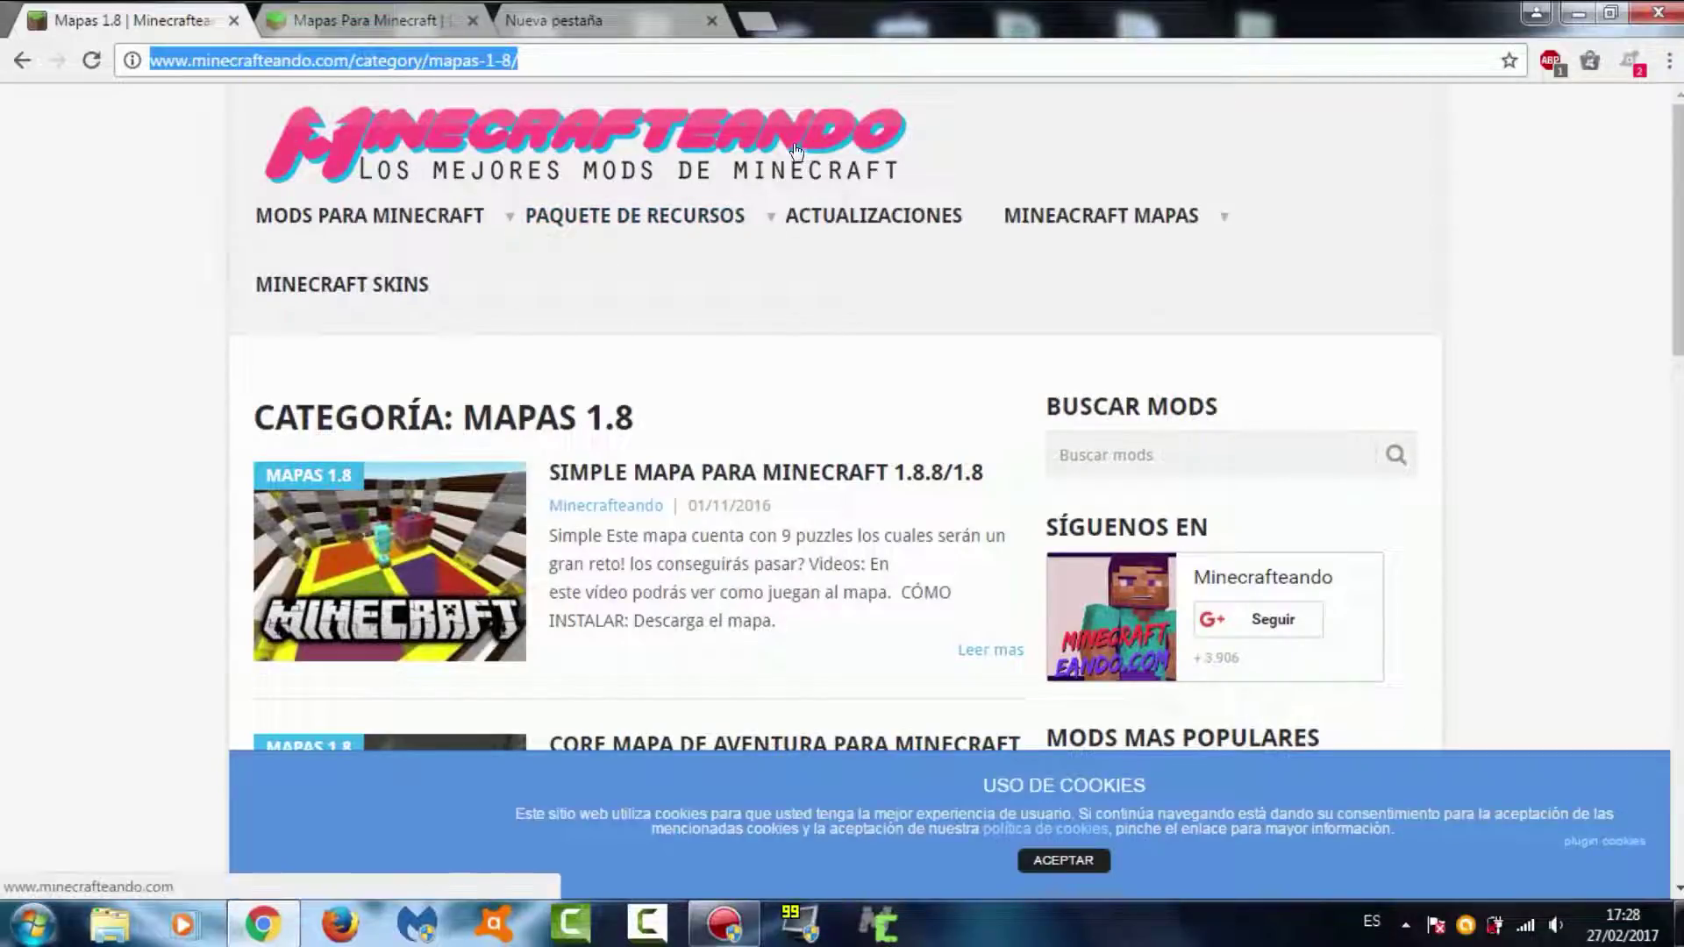
{"action": "mouse_move", "coordinate": [1161, 222]}
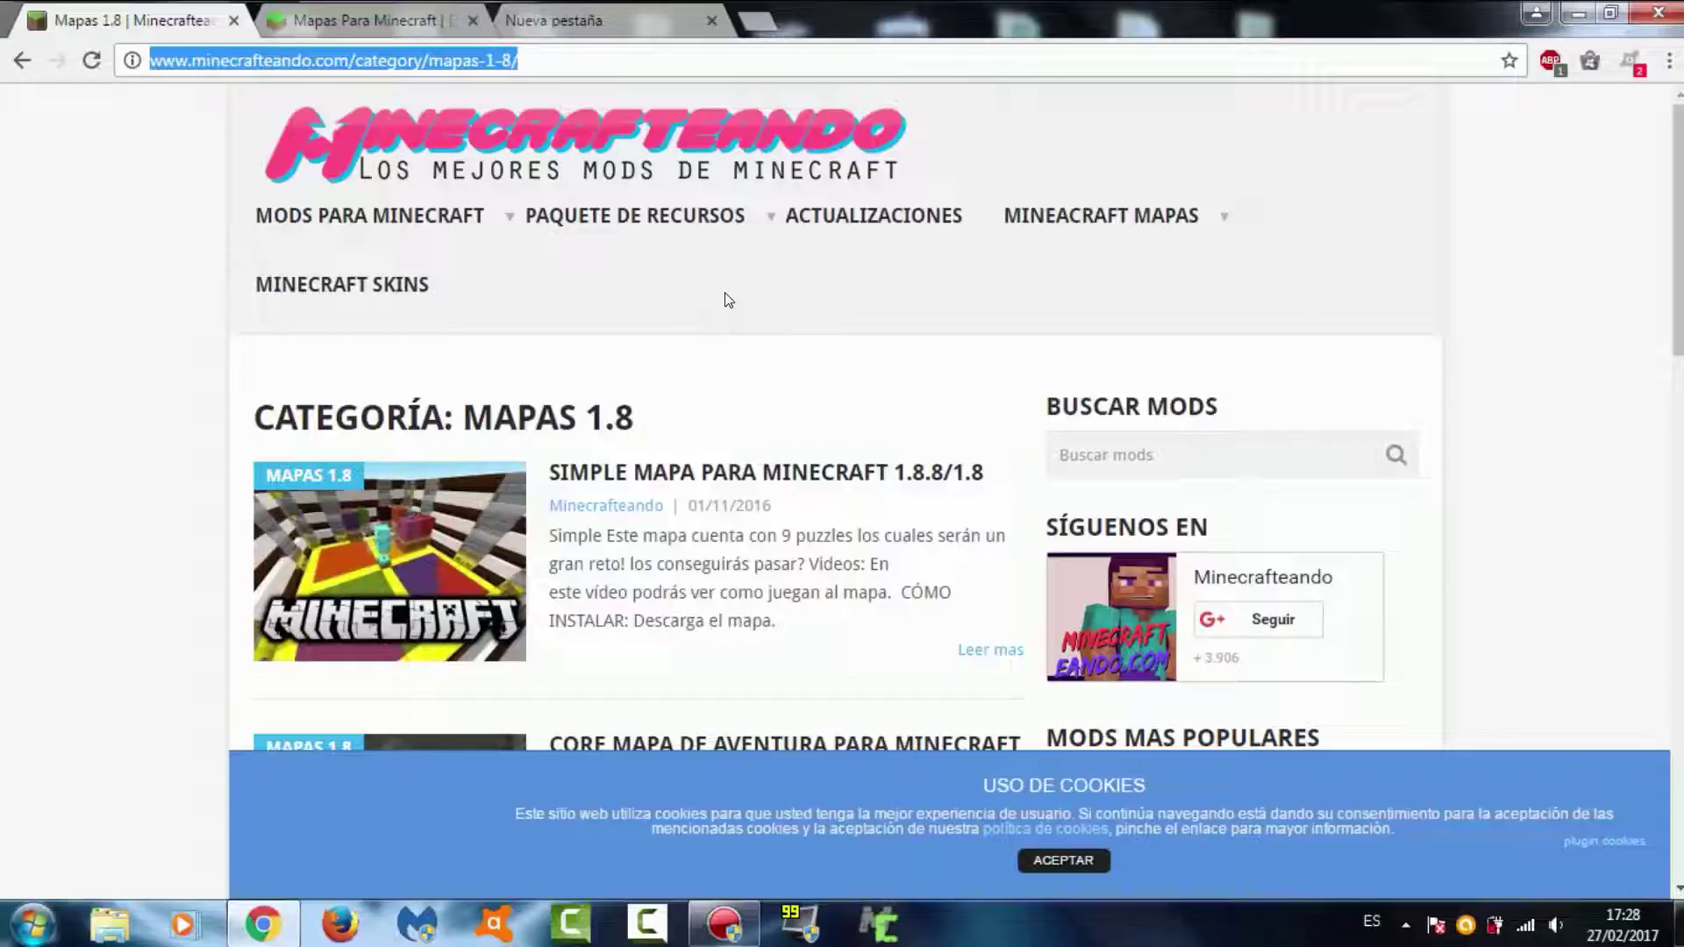
{"action": "scroll", "coordinate": [725, 301], "scroll_direction": "down", "scroll_amount": 10}
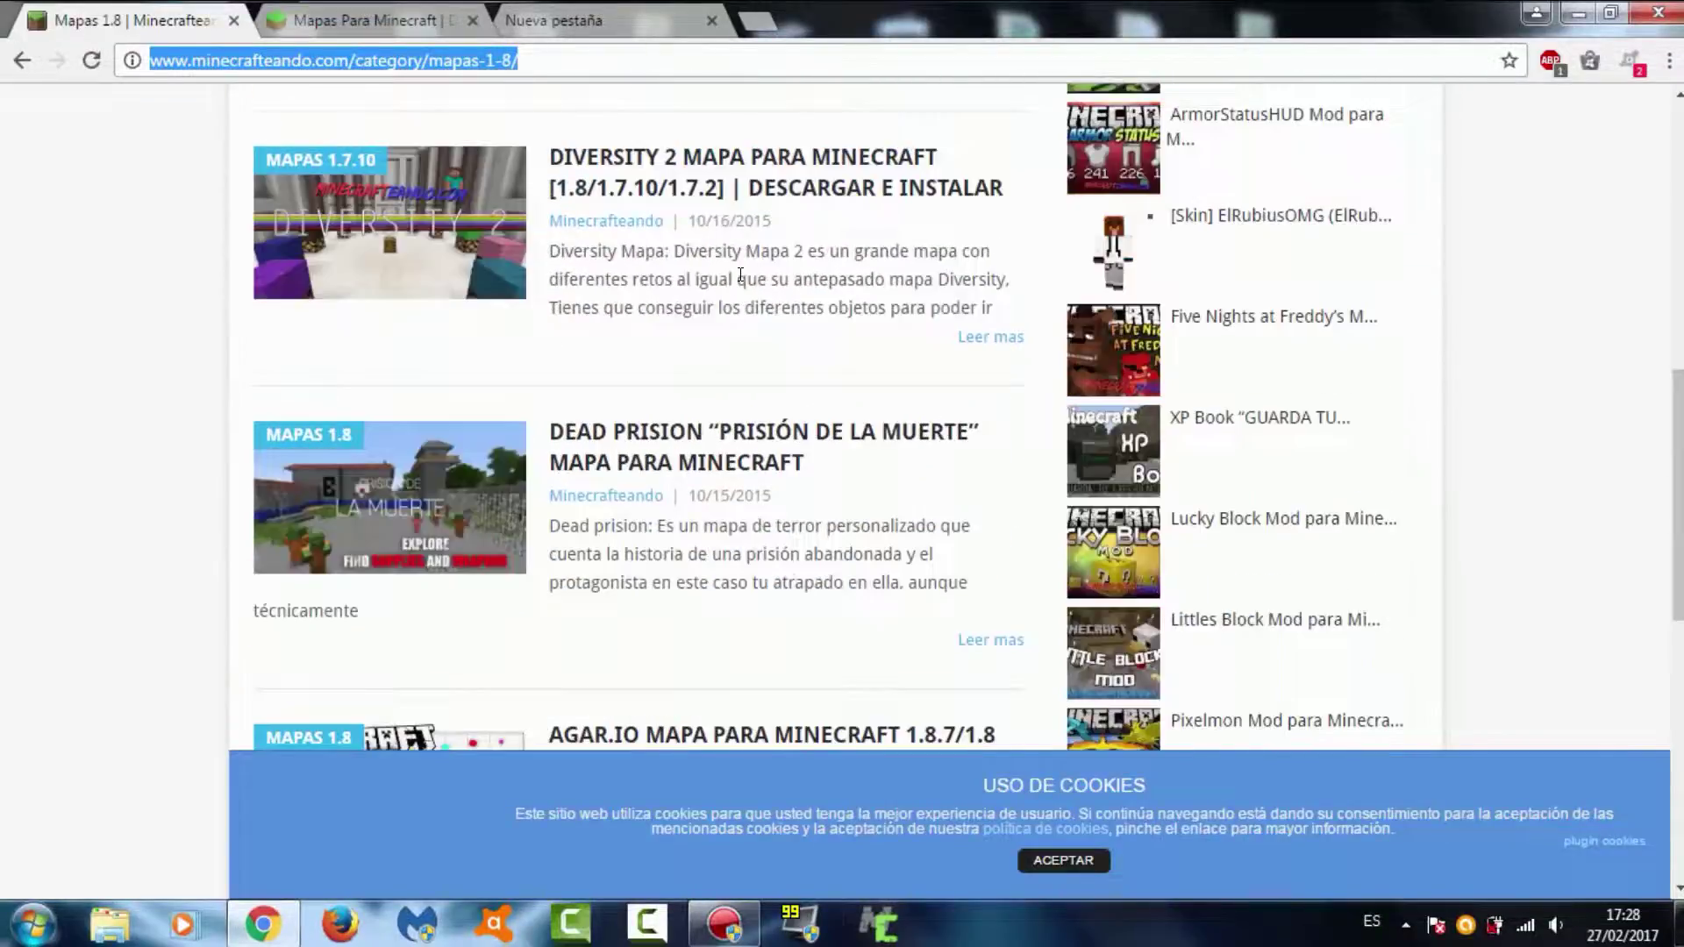
{"action": "scroll", "coordinate": [741, 275], "scroll_direction": "down", "scroll_amount": 10}
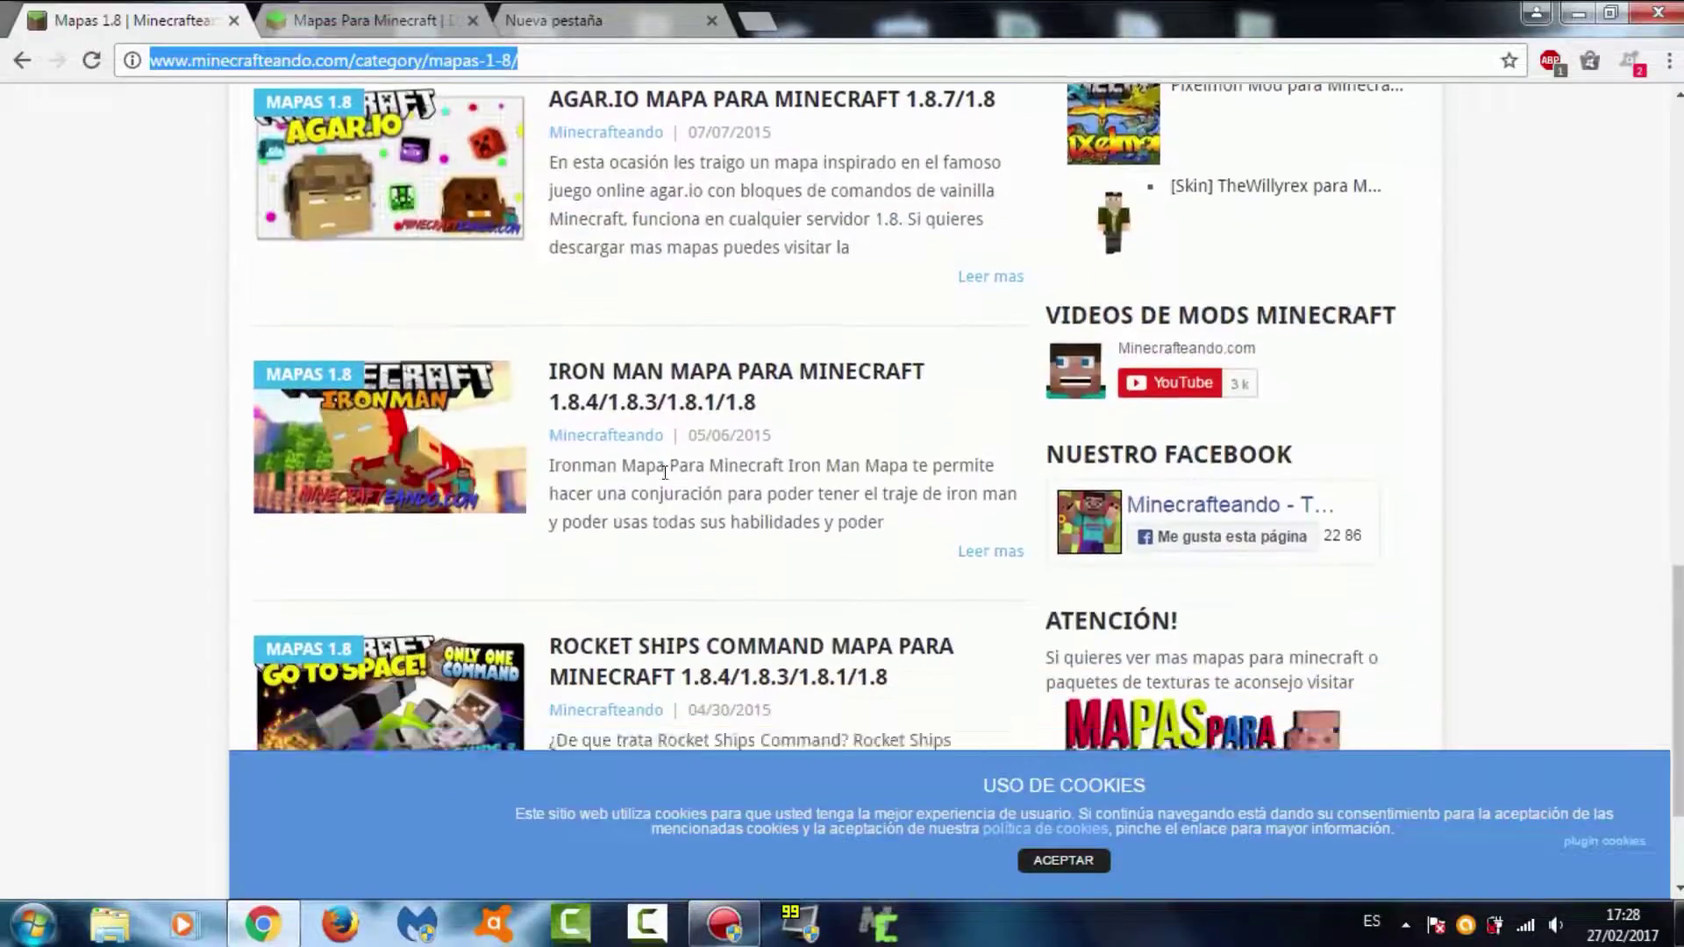
{"action": "scroll", "coordinate": [666, 473], "scroll_direction": "up", "scroll_amount": 12}
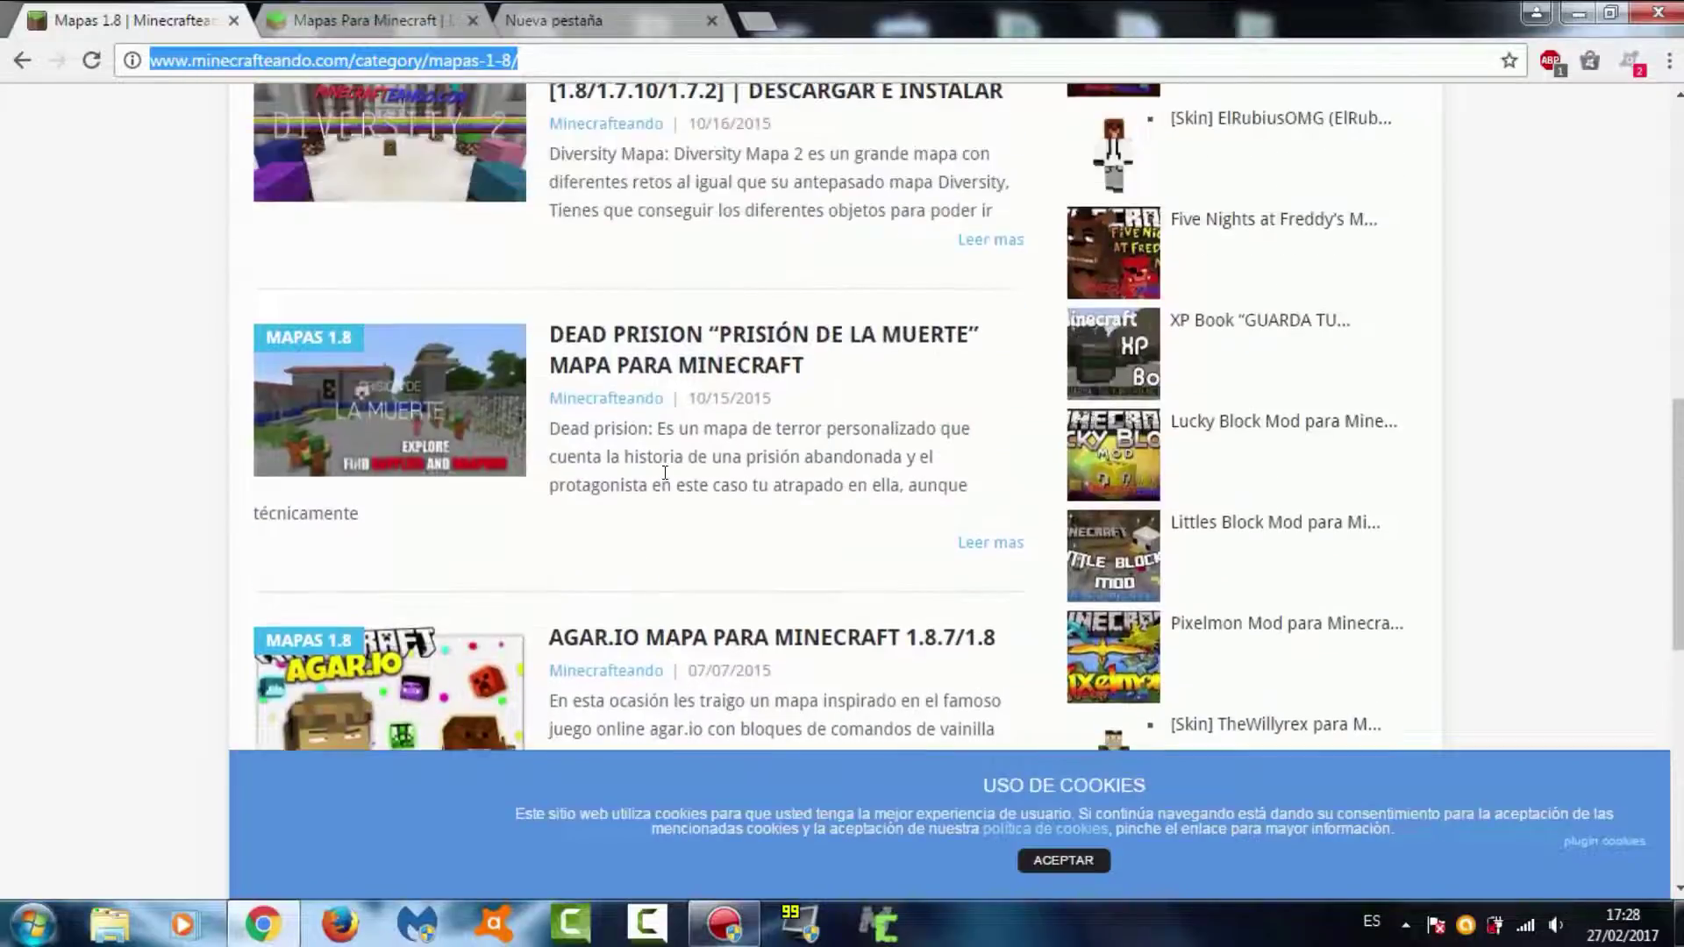
{"action": "scroll", "coordinate": [665, 474], "scroll_direction": "up", "scroll_amount": 7}
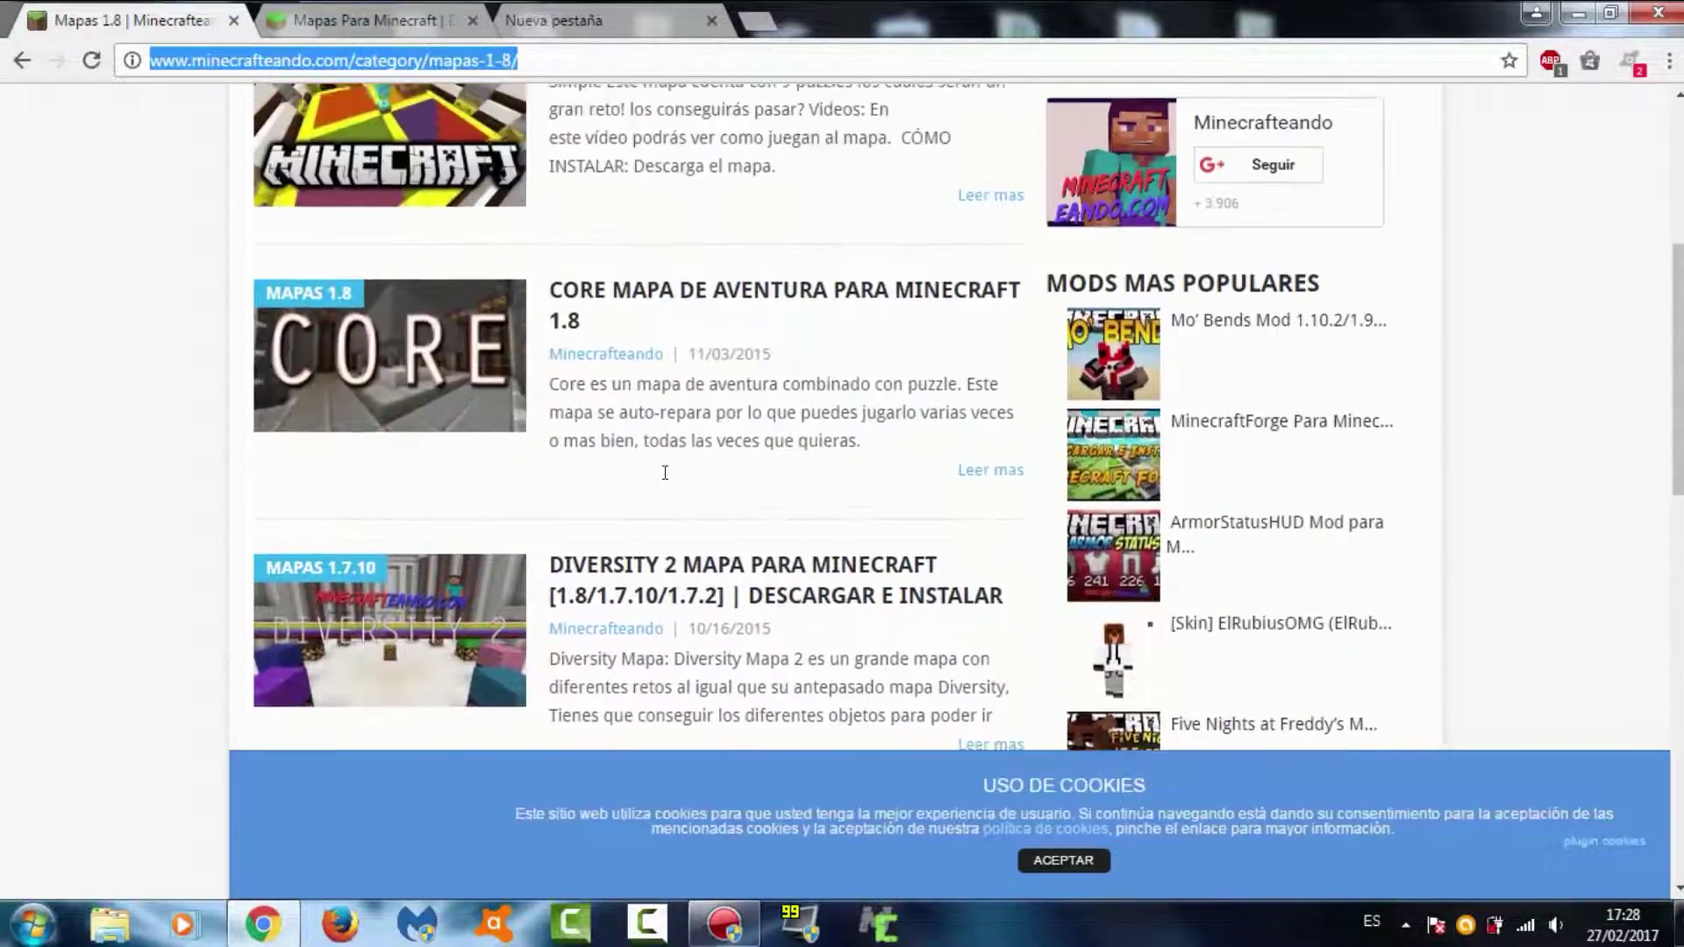
{"action": "left_click", "coordinate": [233, 21]}
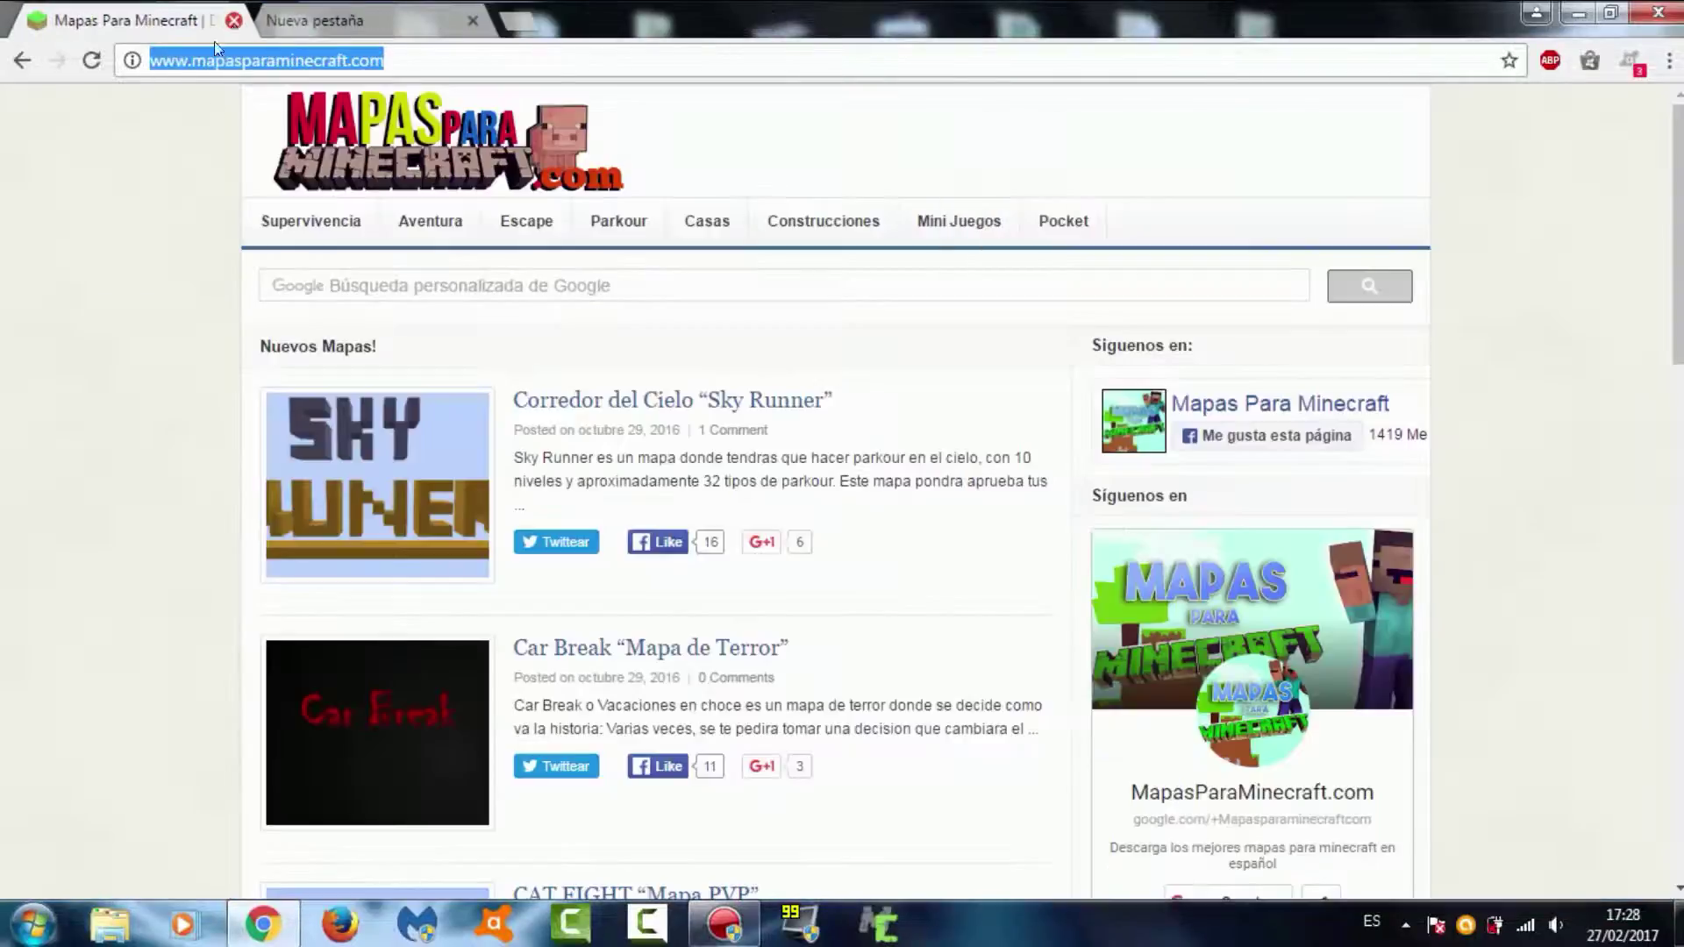
Skim the new maps listed on MapasParaMinecraft.com, and close the site and the browser.
{"action": "left_click", "coordinate": [133, 114]}
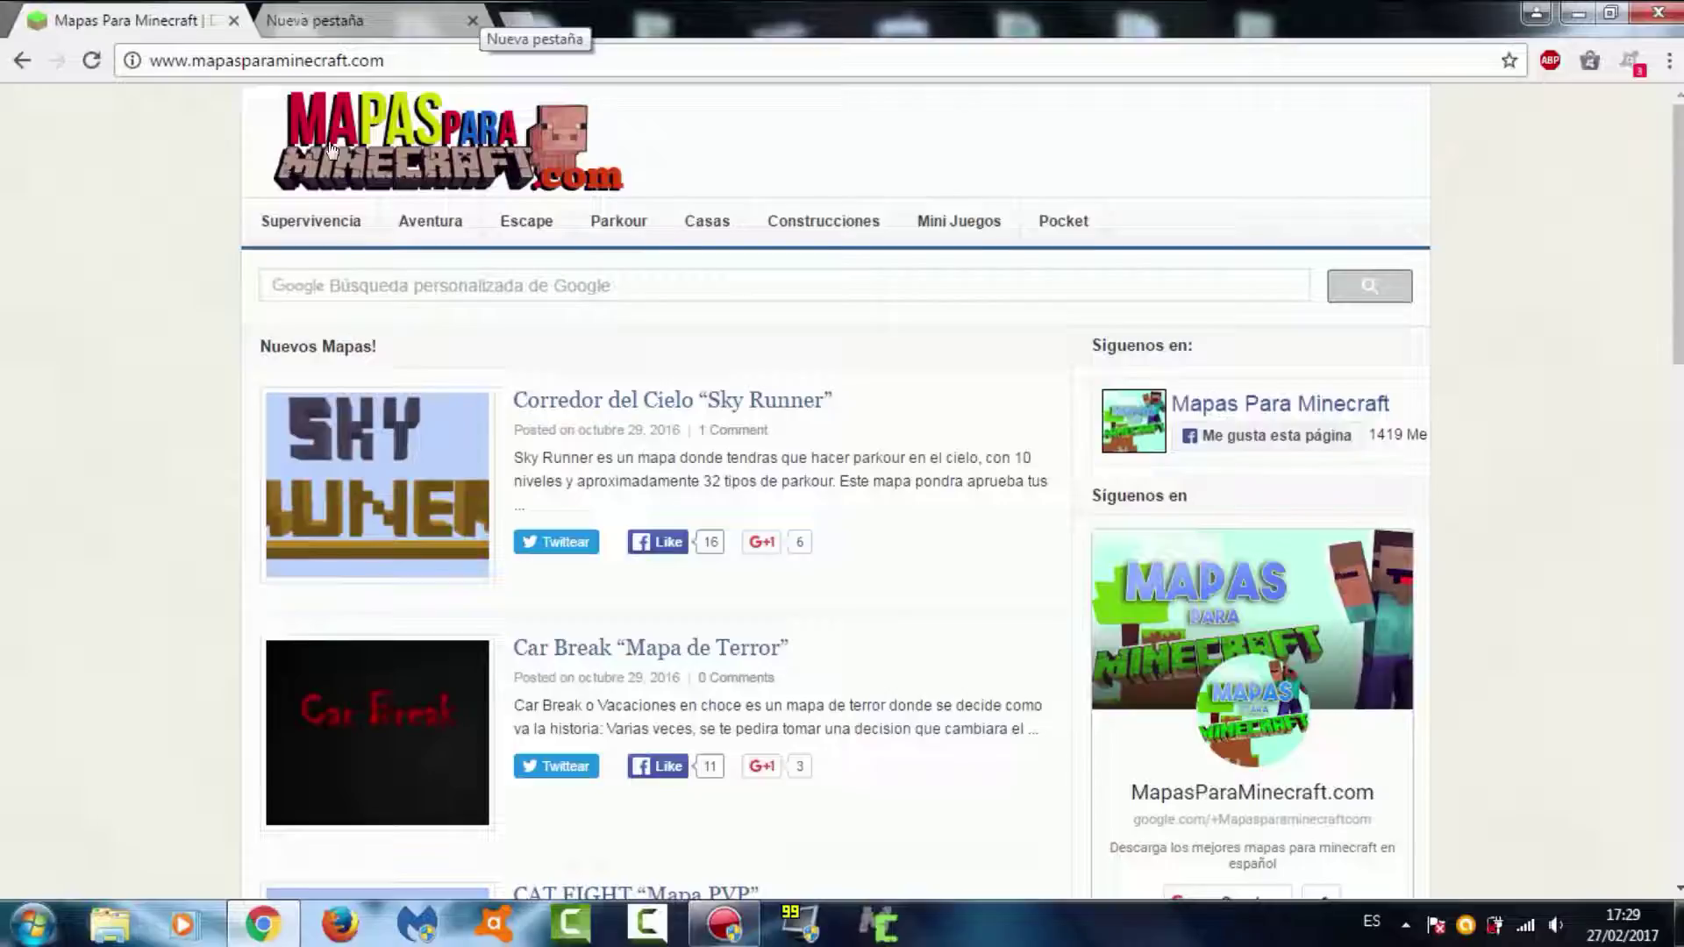
{"action": "scroll", "coordinate": [404, 359], "scroll_direction": "down", "scroll_amount": 5}
{"action": "scroll", "coordinate": [491, 314], "scroll_direction": "down", "scroll_amount": 12}
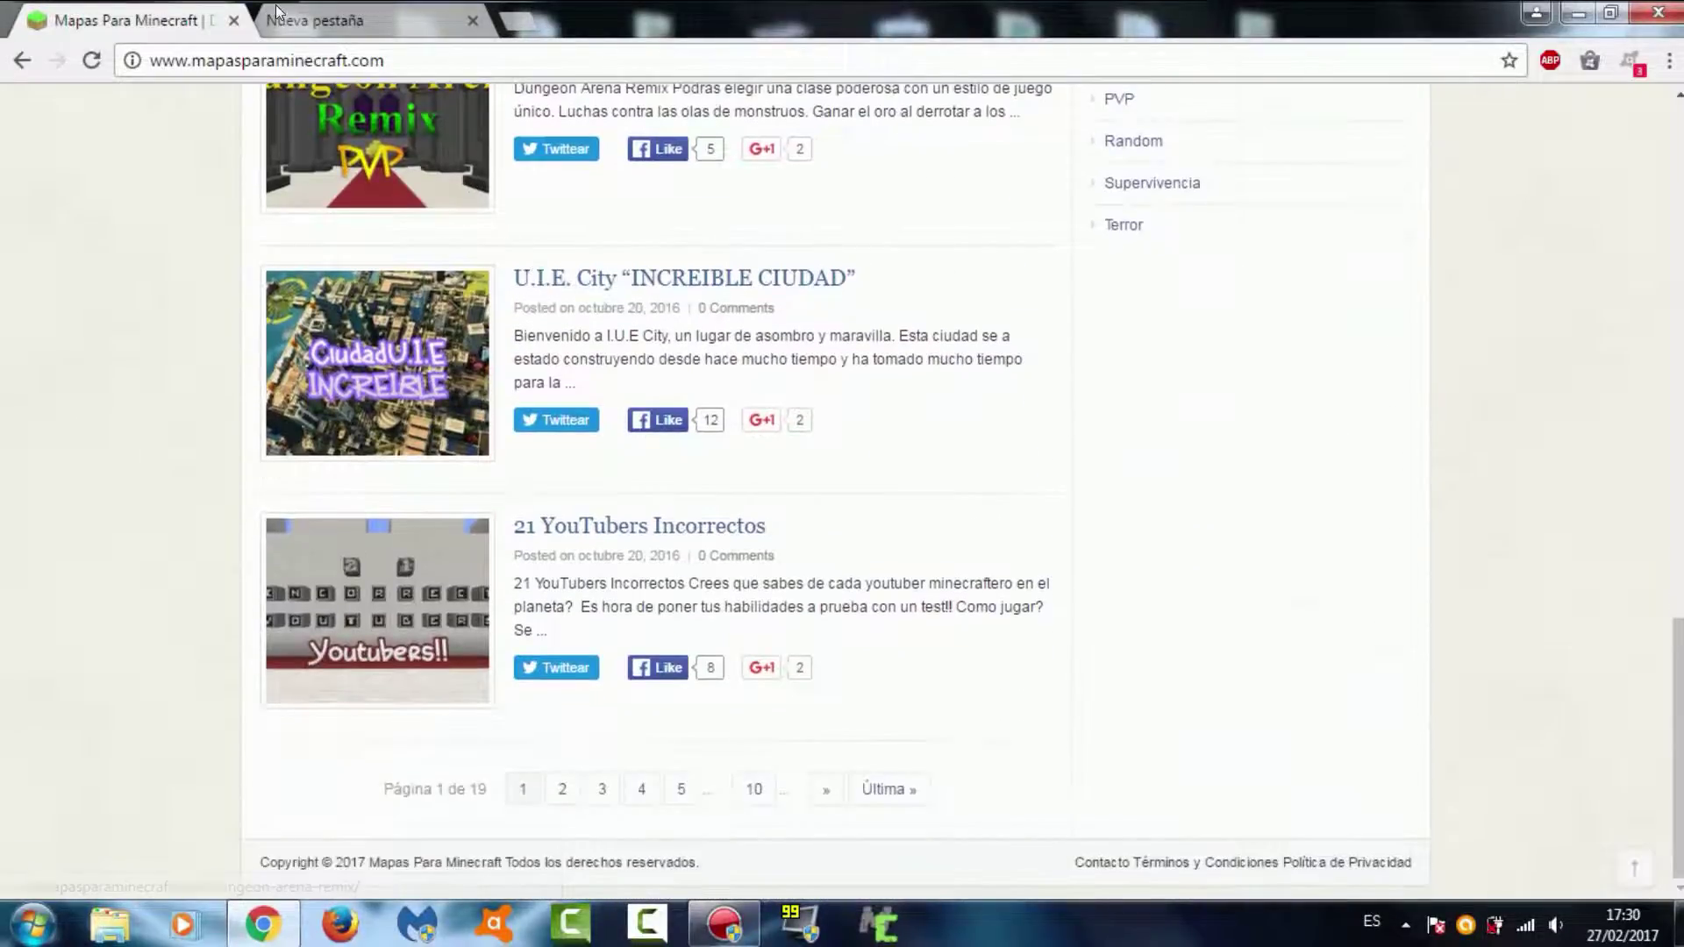
{"action": "left_click", "coordinate": [234, 21]}
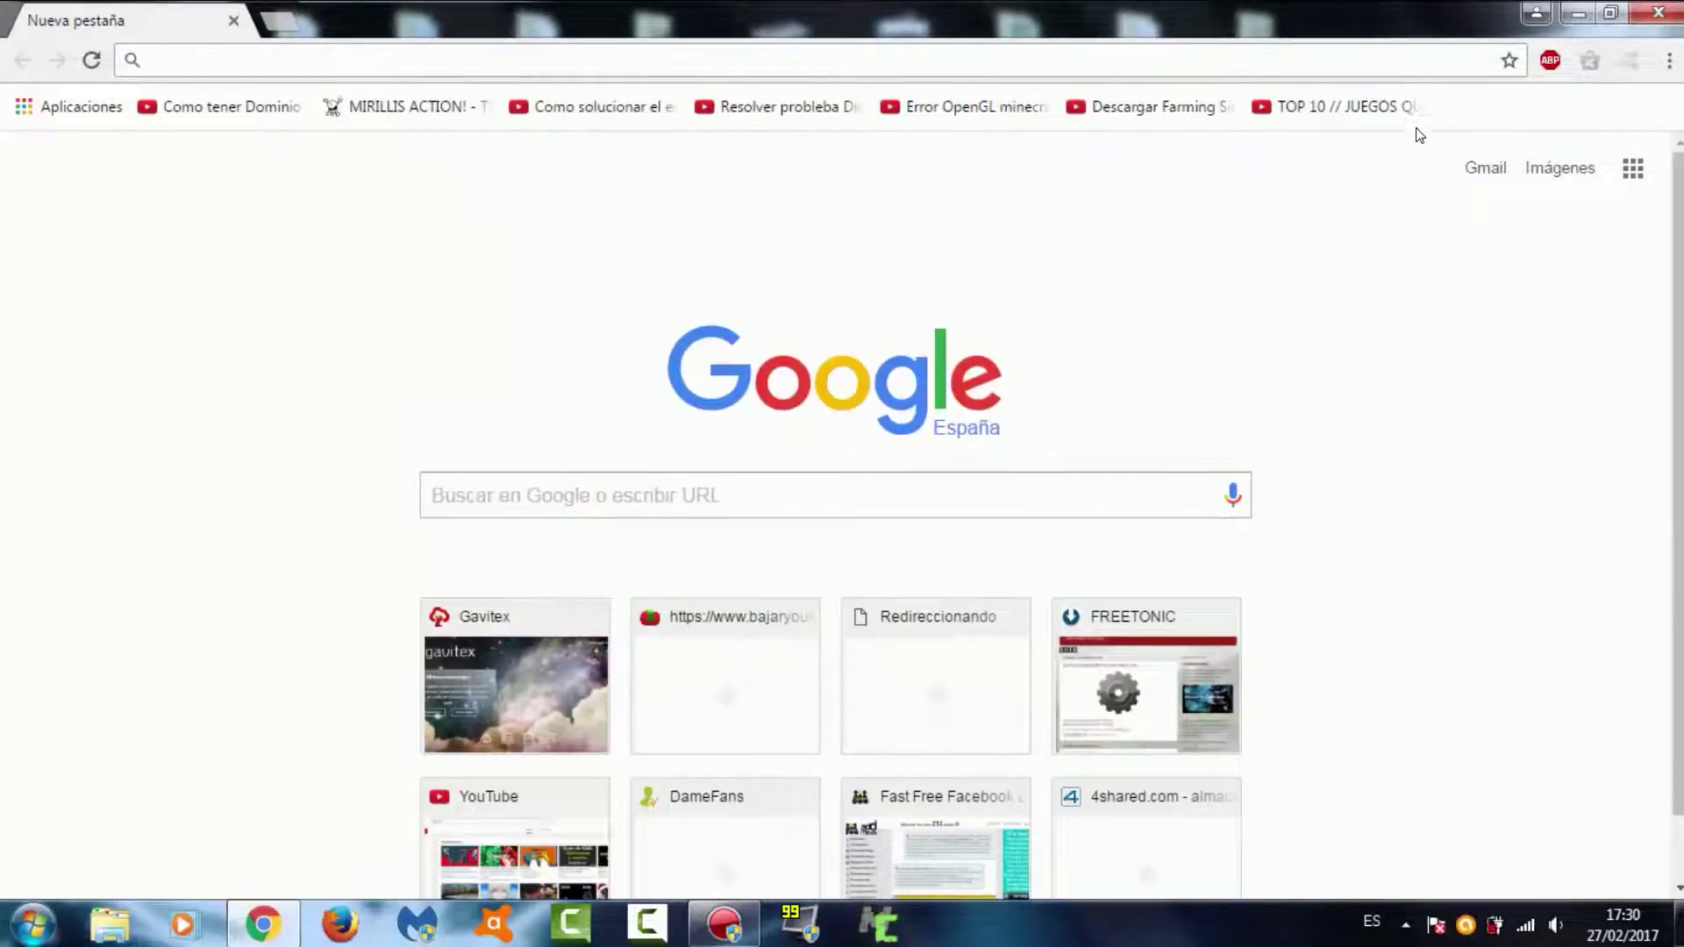
{"action": "left_click", "coordinate": [1672, 8]}
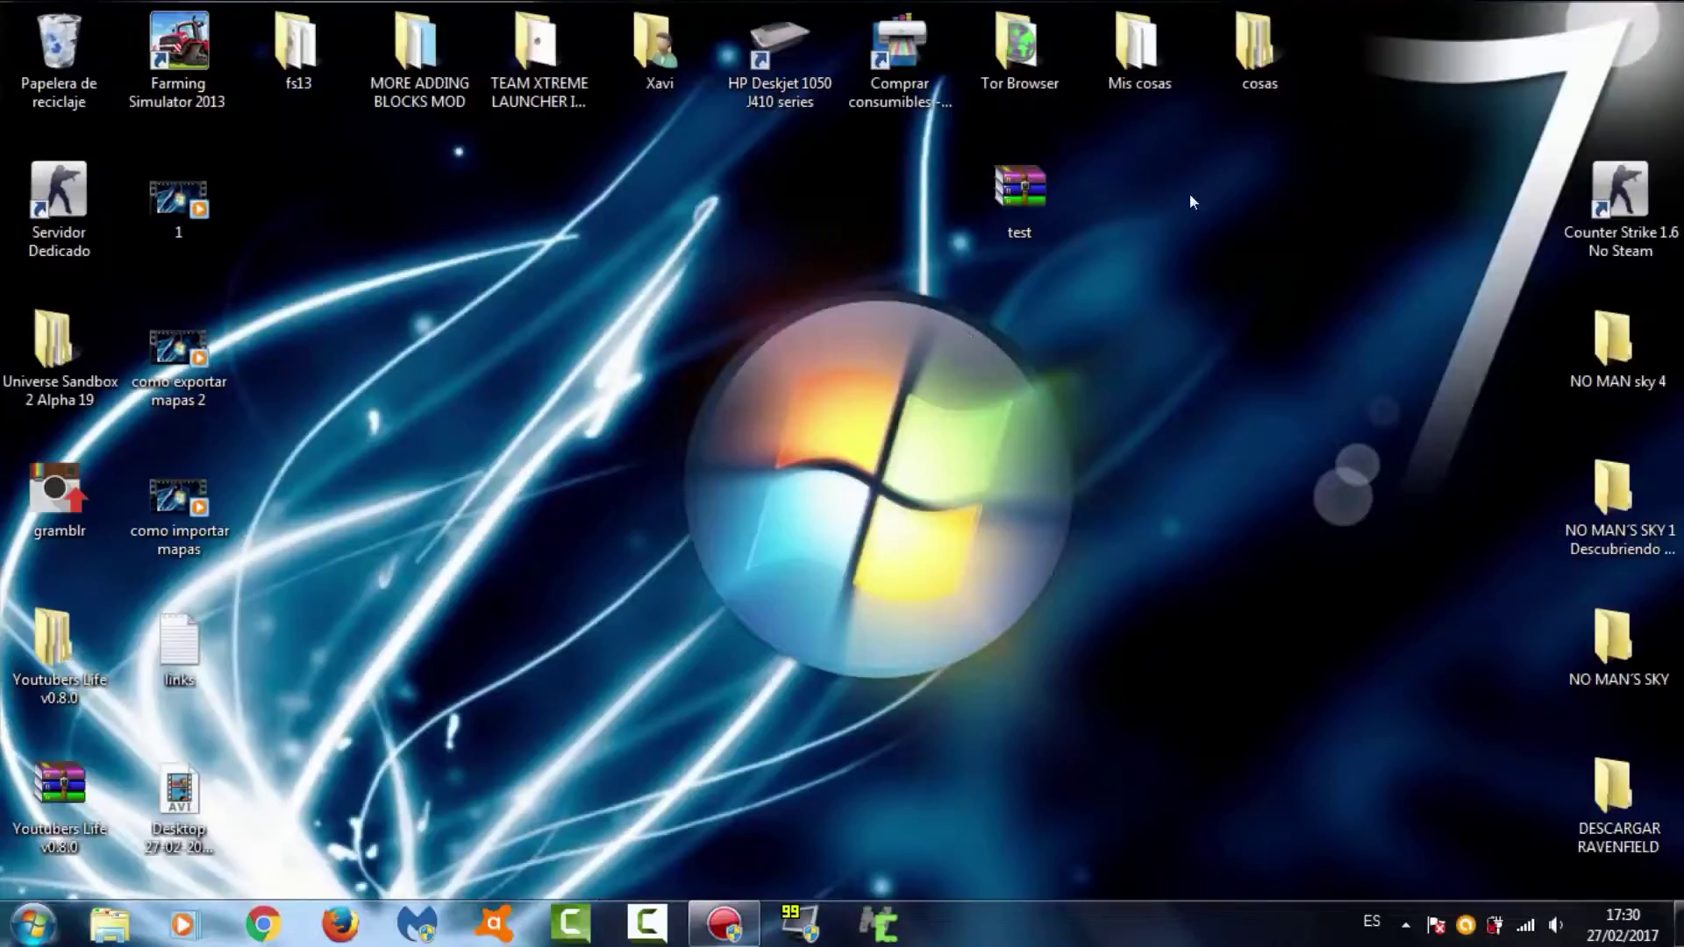